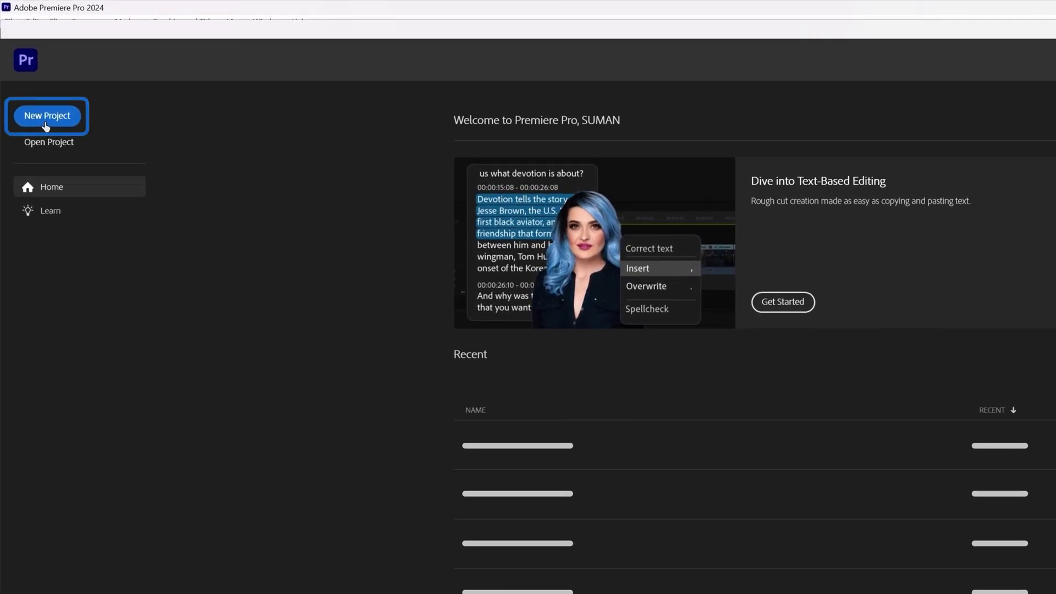
# Create a new project named 'paper texture animation title text'.
pyautogui.click(45, 127)
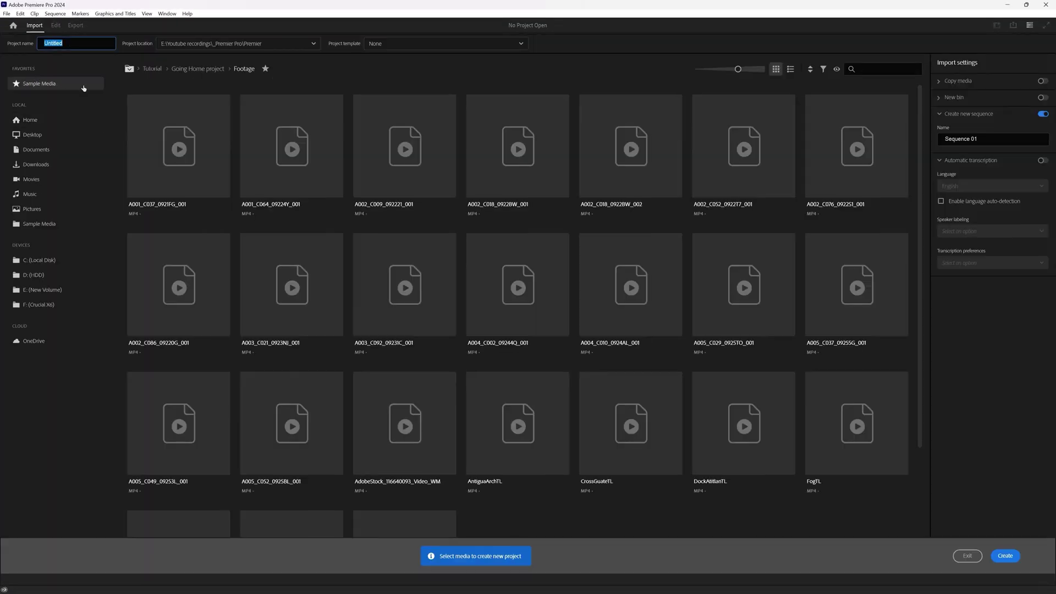
pyautogui.write('paper texture animation title text')
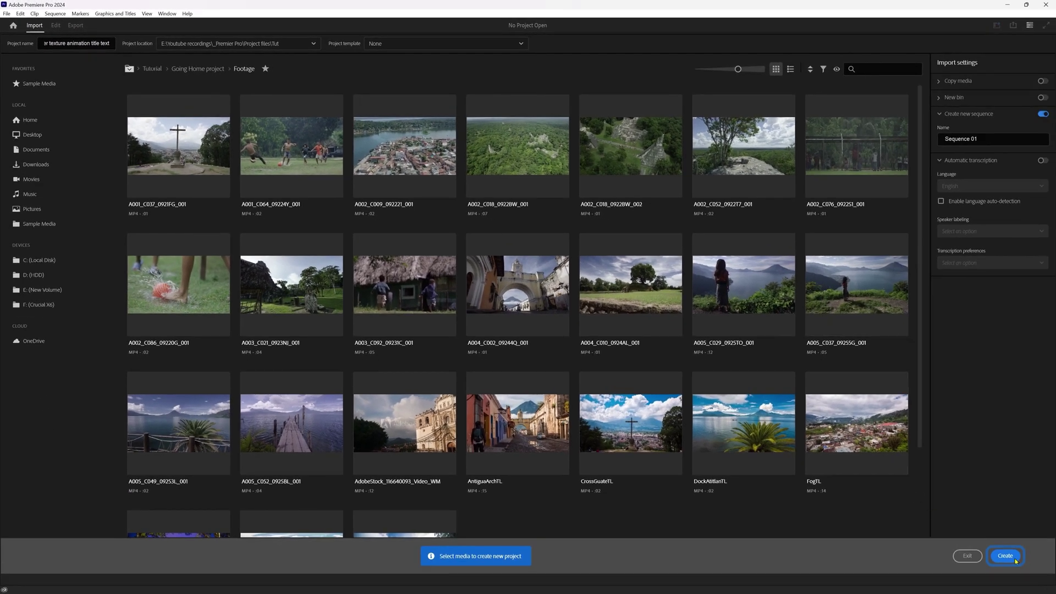
pyautogui.click(1015, 558)
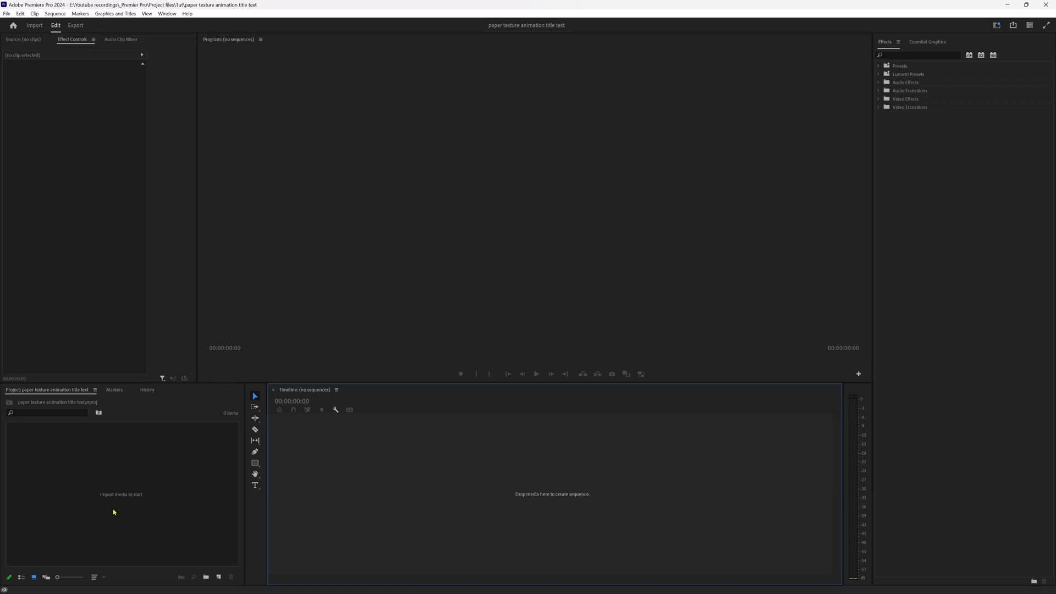
# Import crambled paper animation.gif, Pr LOGO.png and Paper texture.jpg into the project.
pyautogui.click(114, 512)
pyautogui.click(114, 513)
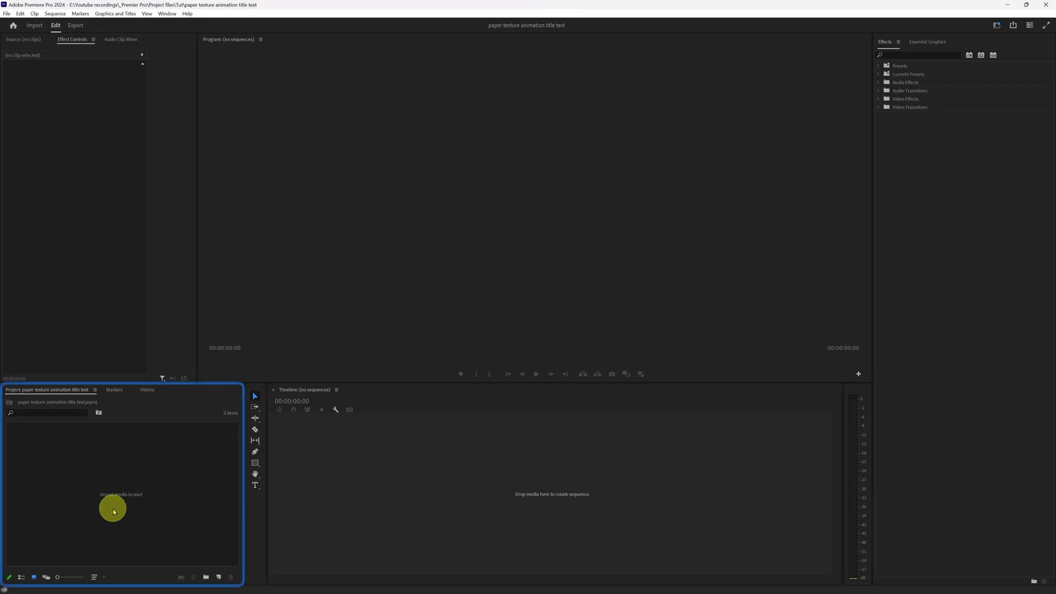
pyautogui.moveTo(449, 214); pyautogui.dragTo(586, 147)
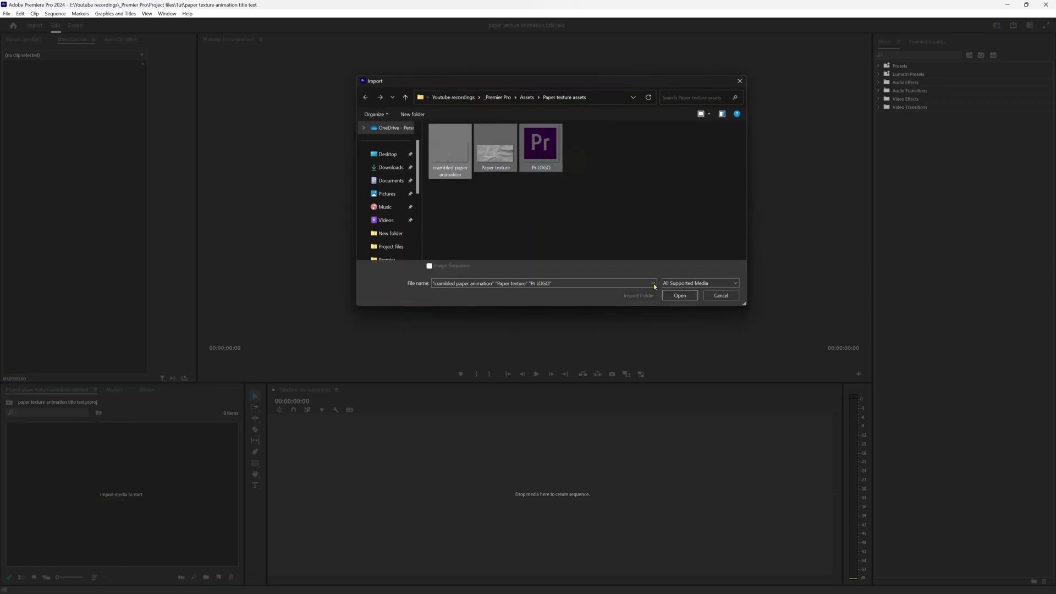
pyautogui.click(685, 299)
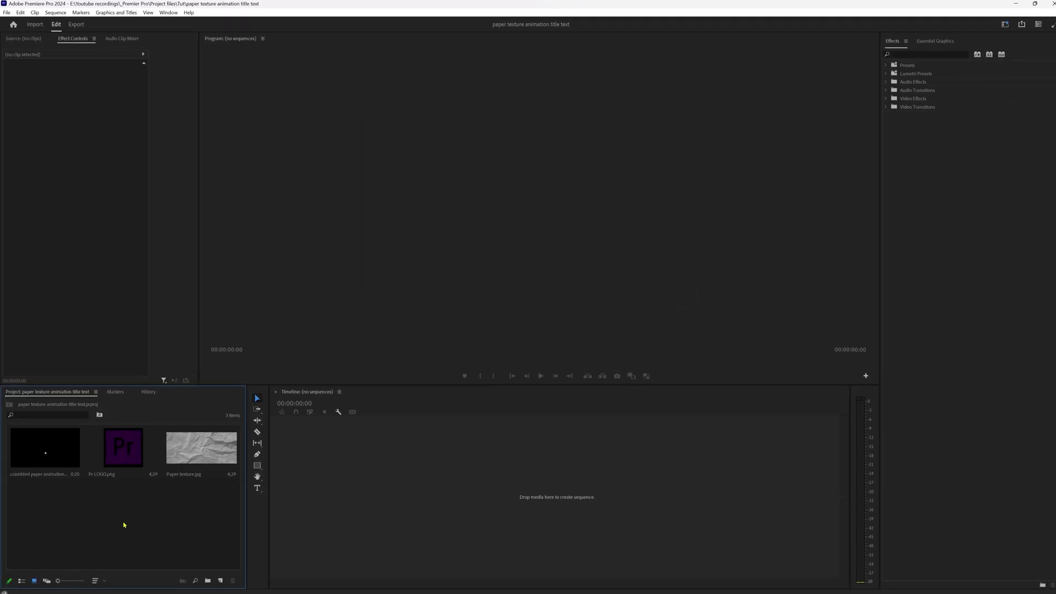
# Preview the crambled paper animation, Pr LOGO and Paper texture in the Source monitor.
pyautogui.doubleClick(55, 558)
pyautogui.moveTo(49, 430); pyautogui.dragTo(99, 429)
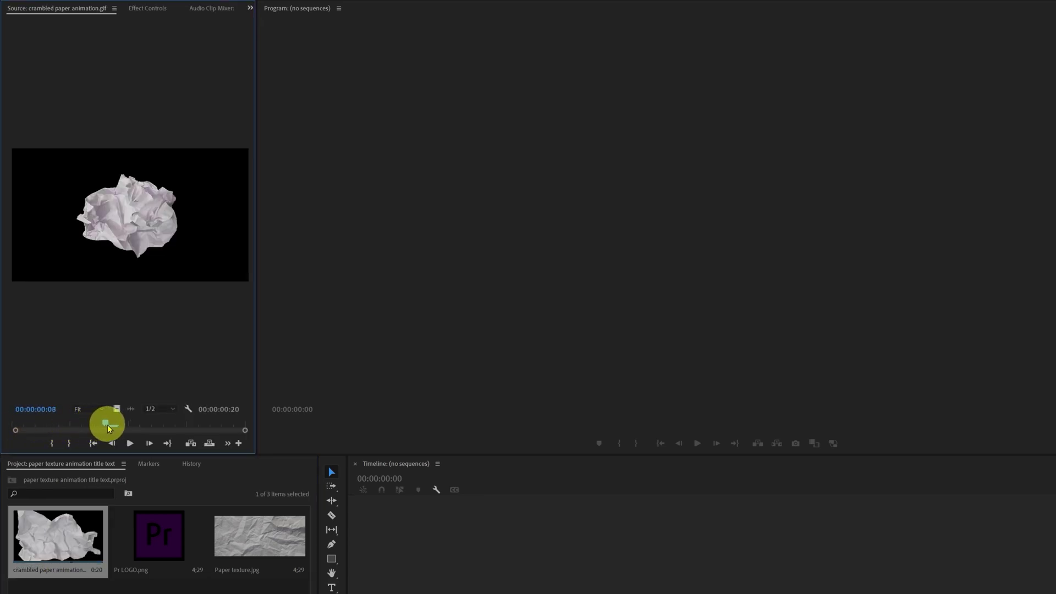
pyautogui.doubleClick(152, 531)
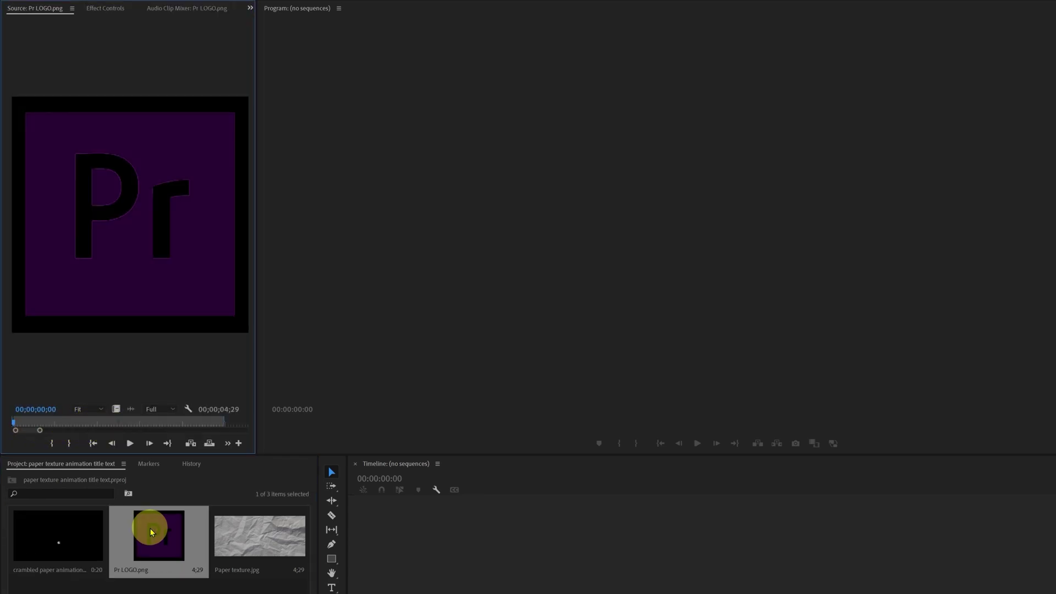
pyautogui.doubleClick(277, 537)
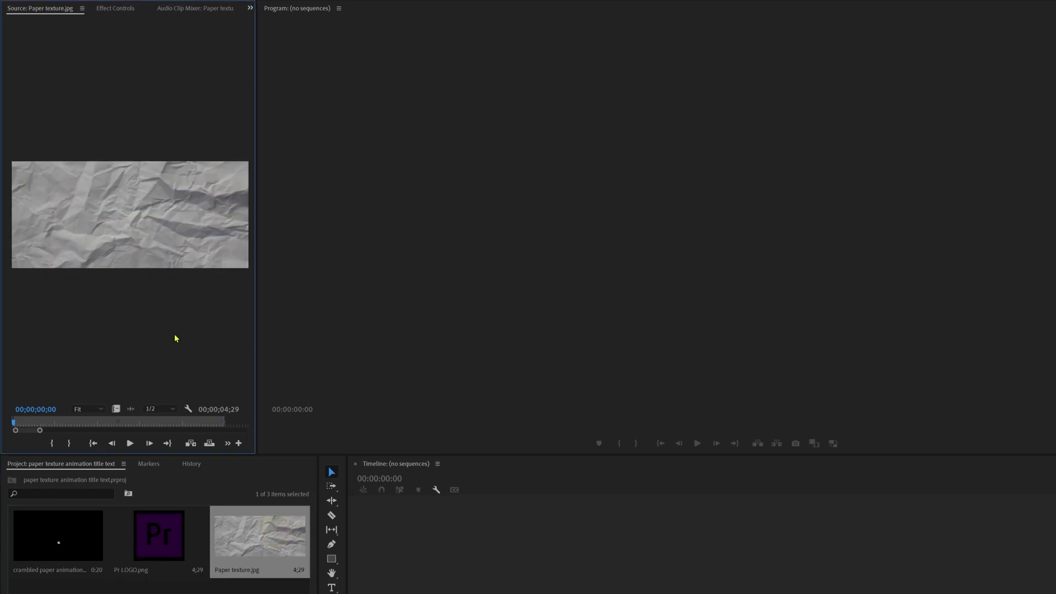
# Make a sequence from crambled paper animation.gif, then place Paper texture.jpg after it on V1.
pyautogui.click(79, 555)
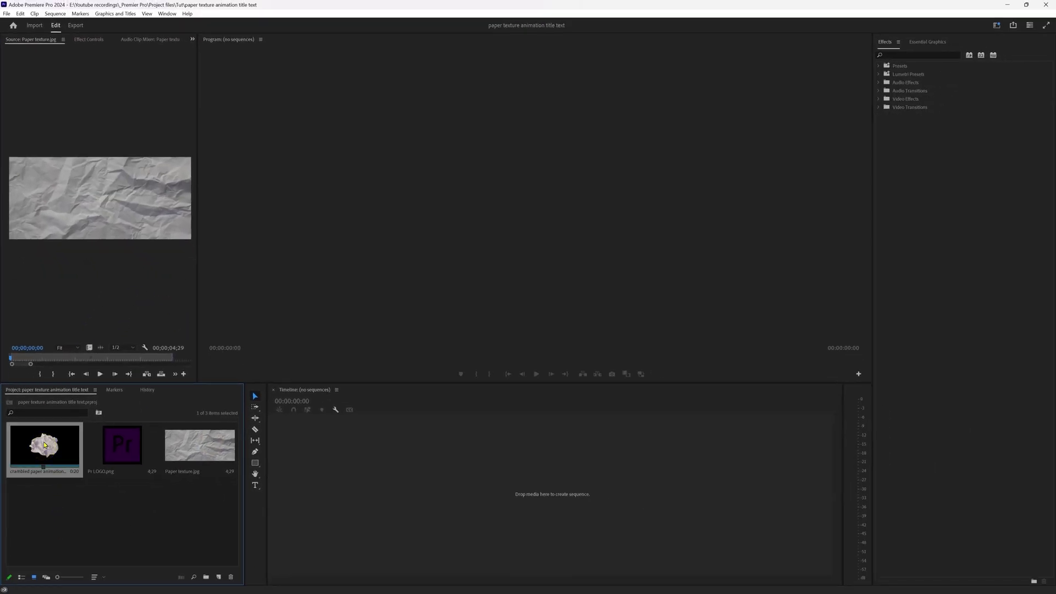
pyautogui.moveTo(63, 463); pyautogui.dragTo(364, 498)
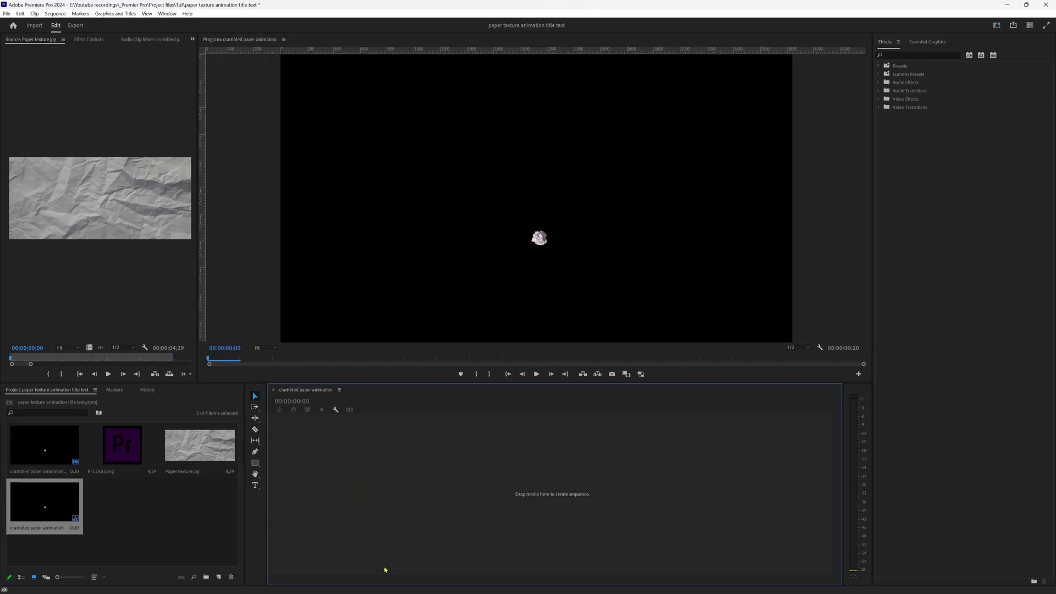
pyautogui.click(432, 444)
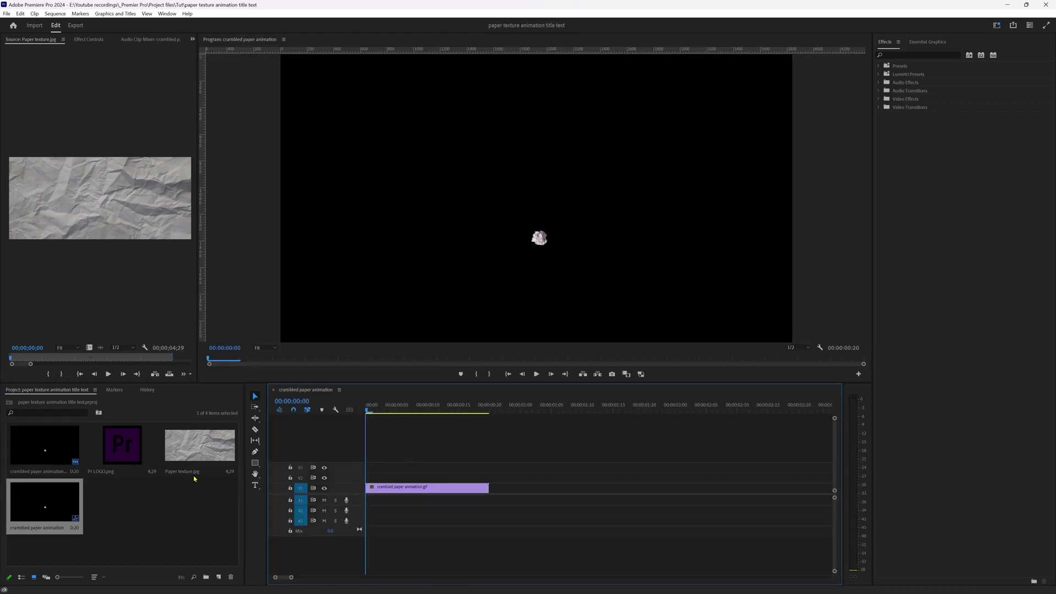
pyautogui.moveTo(233, 487); pyautogui.dragTo(492, 492)
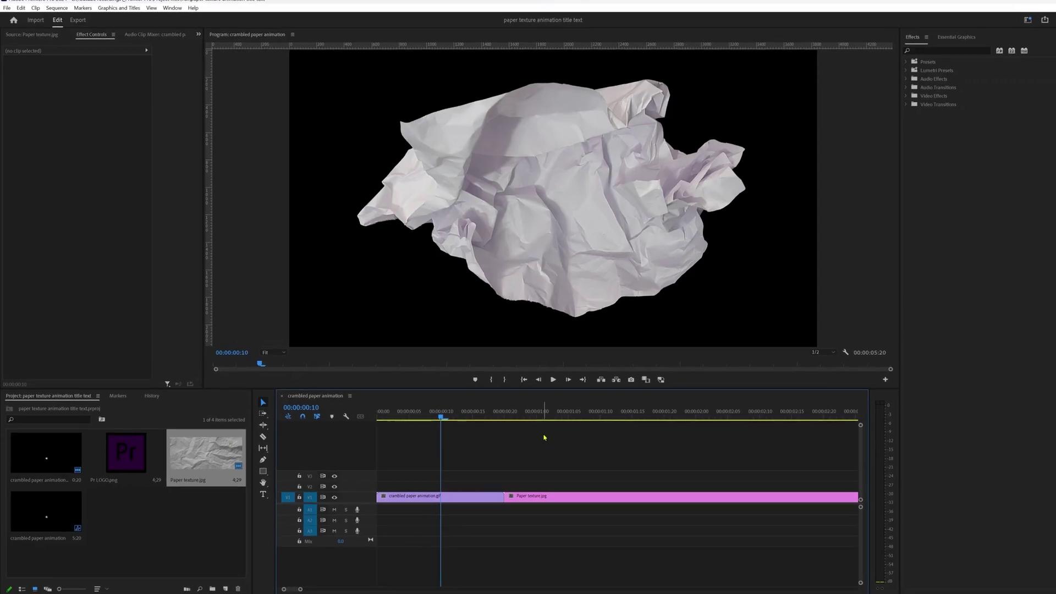
# Set the Paper texture clip's Scale to 200.
pyautogui.click(597, 448)
pyautogui.moveTo(656, 494); pyautogui.dragTo(608, 573)
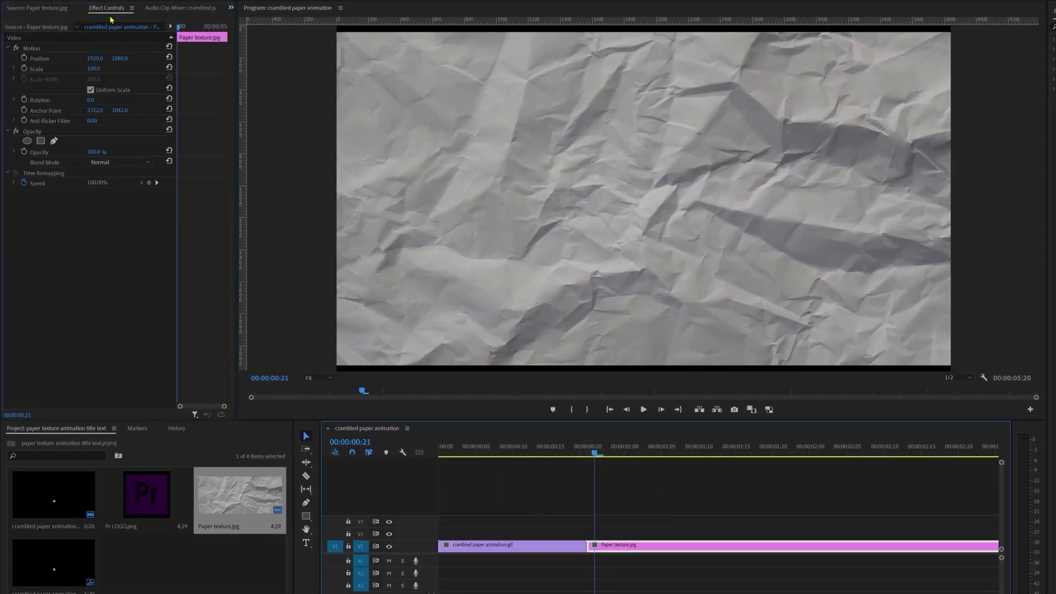
pyautogui.click(94, 68)
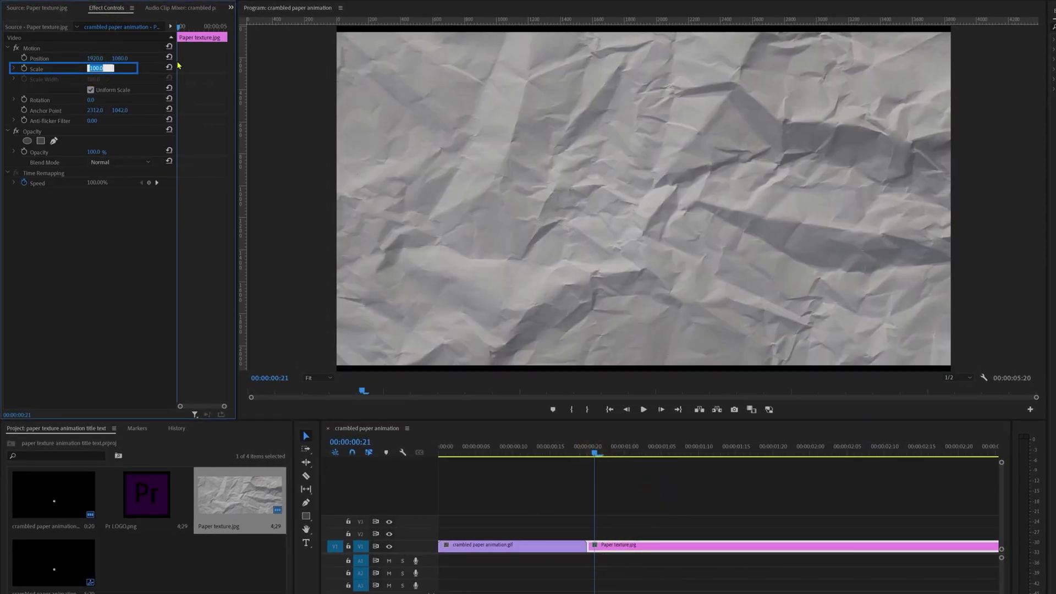
pyautogui.press('Return')
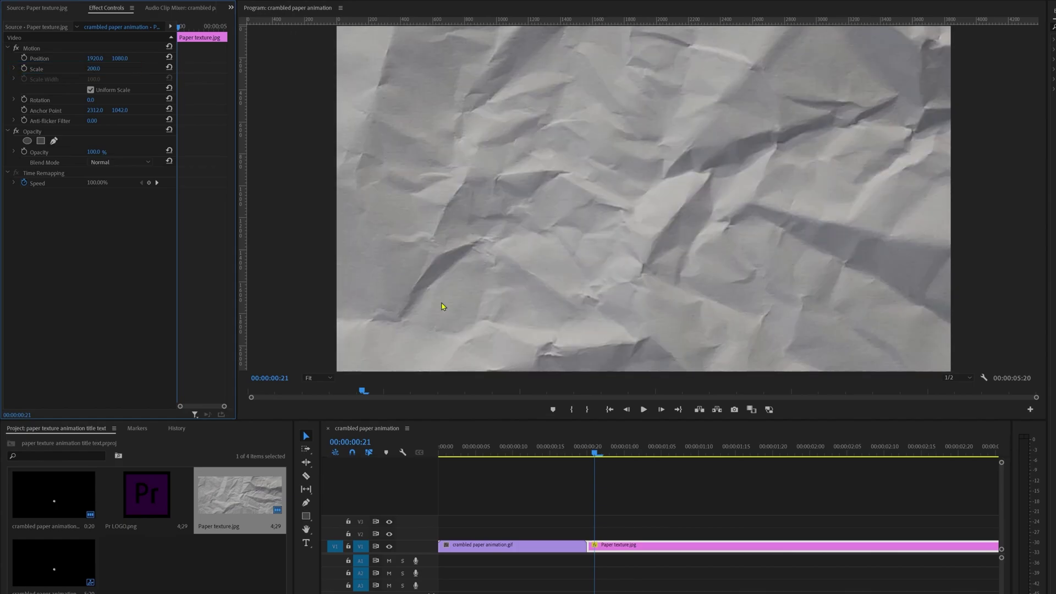
# Keyframe Position at frame 20, then shift the paper up and to the right.
pyautogui.click(596, 454)
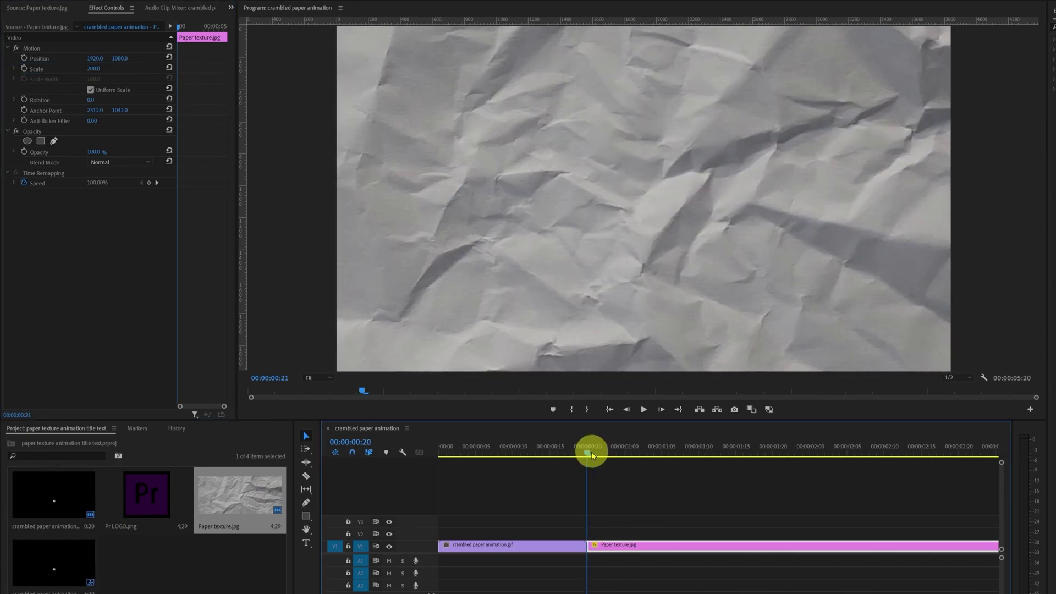
pyautogui.click(24, 57)
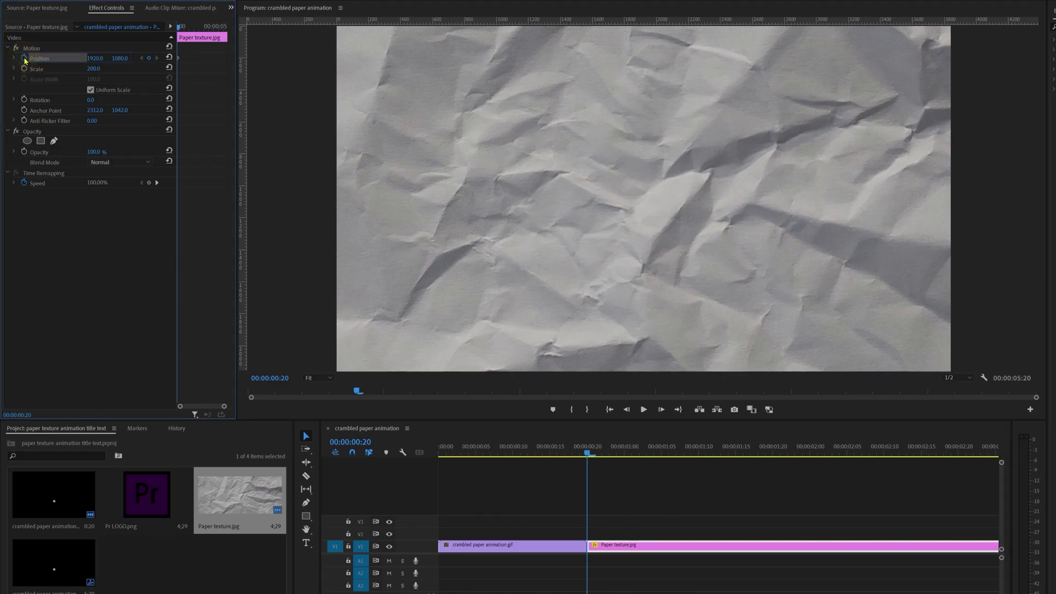
pyautogui.click(44, 50)
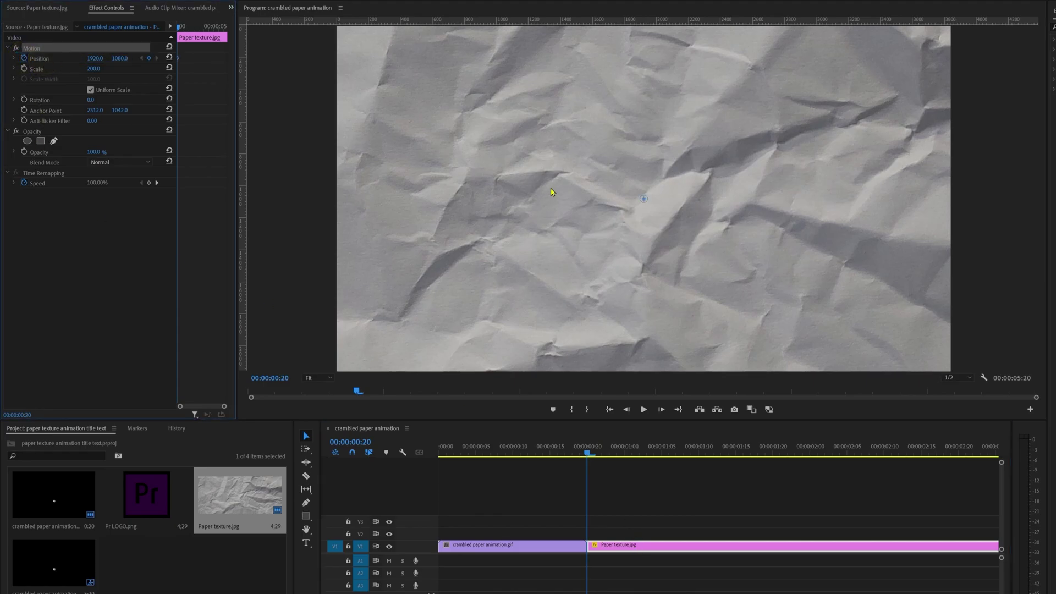
pyautogui.click(623, 226)
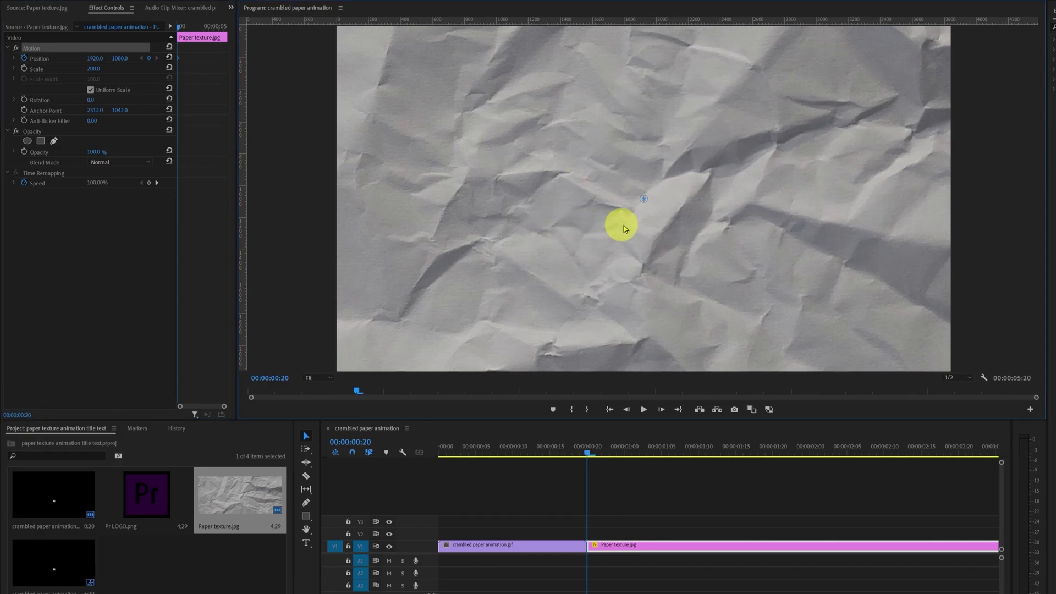
pyautogui.moveTo(698, 213); pyautogui.dragTo(768, 190)
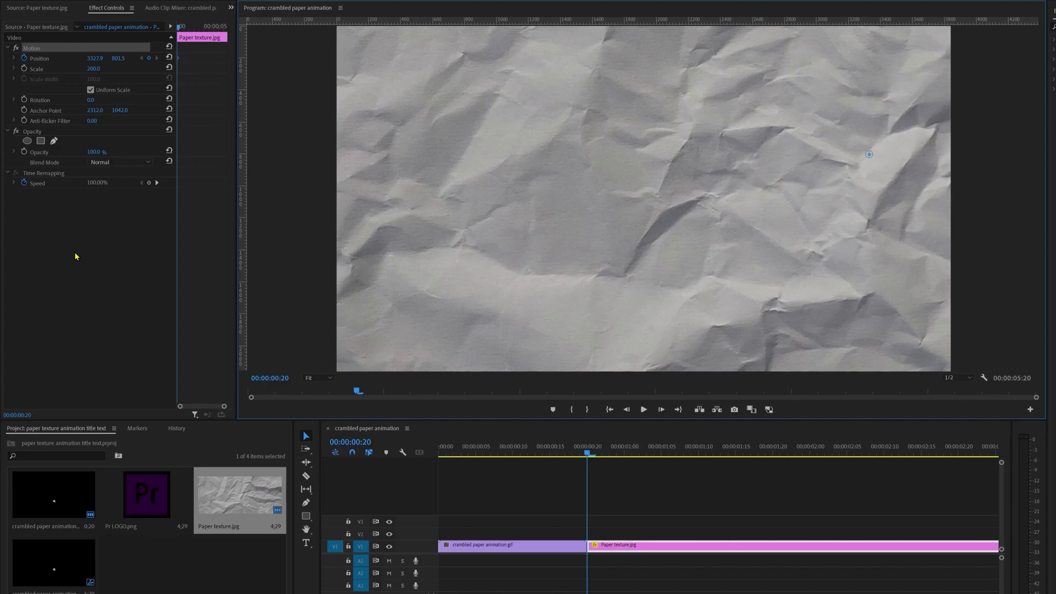
pyautogui.click(125, 310)
# Every three frames up to about 1:19, drag the paper texture to a new random Position.
pyautogui.press('Right')
pyautogui.press('Right')
pyautogui.press('Right')
pyautogui.moveTo(718, 197); pyautogui.dragTo(424, 127)
pyautogui.click(80, 268)
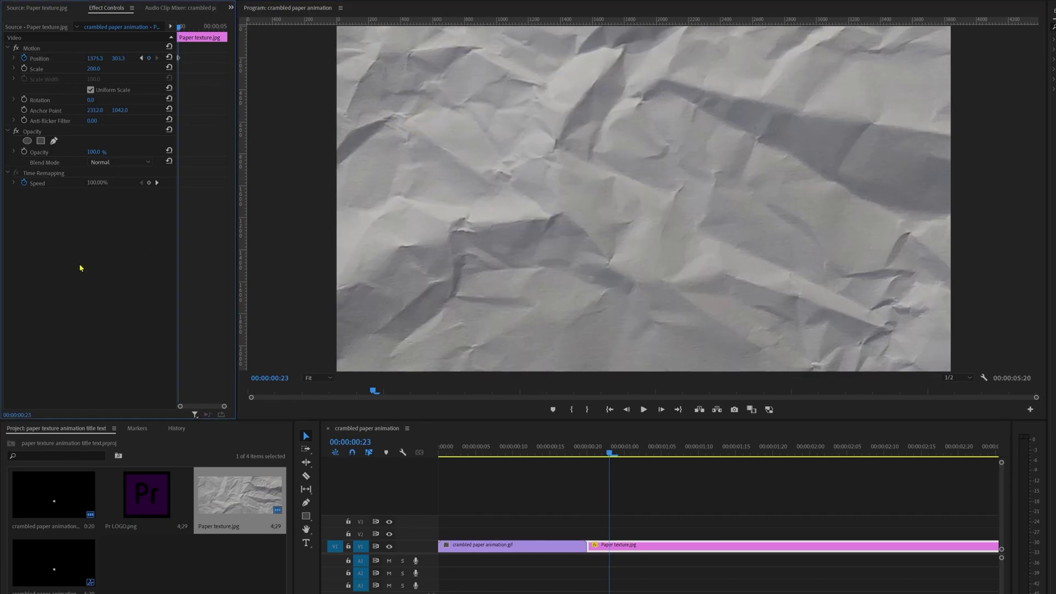
pyautogui.press('Right')
pyautogui.press('Right')
pyautogui.press('Right')
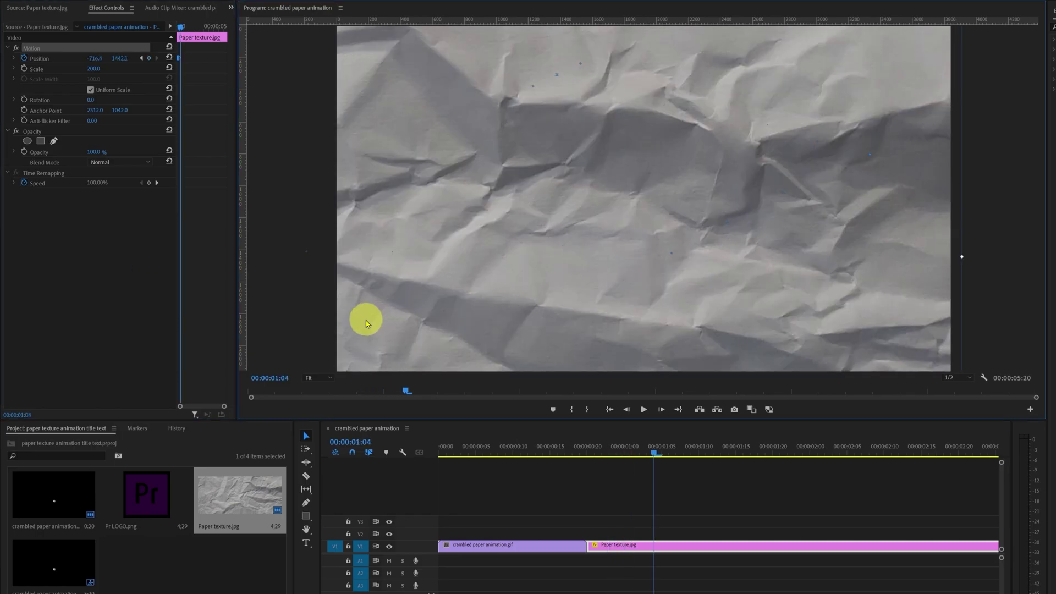
pyautogui.moveTo(365, 321); pyautogui.dragTo(368, 327)
pyautogui.click(39, 58)
pyautogui.press('Right')
pyautogui.press('Right')
pyautogui.press('Right')
pyautogui.moveTo(441, 145); pyautogui.dragTo(1035, 226)
pyautogui.click(208, 206)
pyautogui.scroll(3, 208, 206)
pyautogui.press('Right')
pyautogui.press('Right')
pyautogui.press('Right')
pyautogui.click(59, 56)
pyautogui.moveTo(825, 171); pyautogui.dragTo(1054, 93)
pyautogui.click(73, 264)
pyautogui.press('Right')
pyautogui.press('Right')
pyautogui.press('Right')
pyautogui.click(38, 50)
pyautogui.click(38, 58)
pyautogui.press('Right')
pyautogui.press('Right')
pyautogui.press('Right')
pyautogui.moveTo(732, 182); pyautogui.dragTo(248, 170)
pyautogui.click(688, 546)
pyautogui.press('Right')
pyautogui.press('Right')
pyautogui.press('Right')
pyautogui.click(44, 59)
pyautogui.moveTo(605, 159); pyautogui.dragTo(947, 210)
pyautogui.click(715, 546)
# Continue random Position keyframes every three frames from 1:22 through 2:12, ending at 2:15.
pyautogui.press('Right')
pyautogui.press('Right')
pyautogui.press('Right')
pyautogui.click(39, 58)
pyautogui.moveTo(880, 242); pyautogui.dragTo(328, 163)
pyautogui.click(63, 58)
pyautogui.press('Right')
pyautogui.press('Right')
pyautogui.press('Right')
pyautogui.moveTo(477, 159); pyautogui.dragTo(1005, 47)
pyautogui.click(46, 59)
pyautogui.press('Right')
pyautogui.press('Right')
pyautogui.press('Right')
pyautogui.moveTo(849, 85); pyautogui.dragTo(288, 287)
pyautogui.click(73, 58)
pyautogui.press('Right')
pyautogui.press('Right')
pyautogui.press('Right')
pyautogui.moveTo(523, 193); pyautogui.dragTo(1055, 162)
pyautogui.click(105, 261)
pyautogui.press('Right')
pyautogui.press('Right')
pyautogui.press('Right')
pyautogui.click(44, 51)
pyautogui.moveTo(909, 348); pyautogui.dragTo(537, 136)
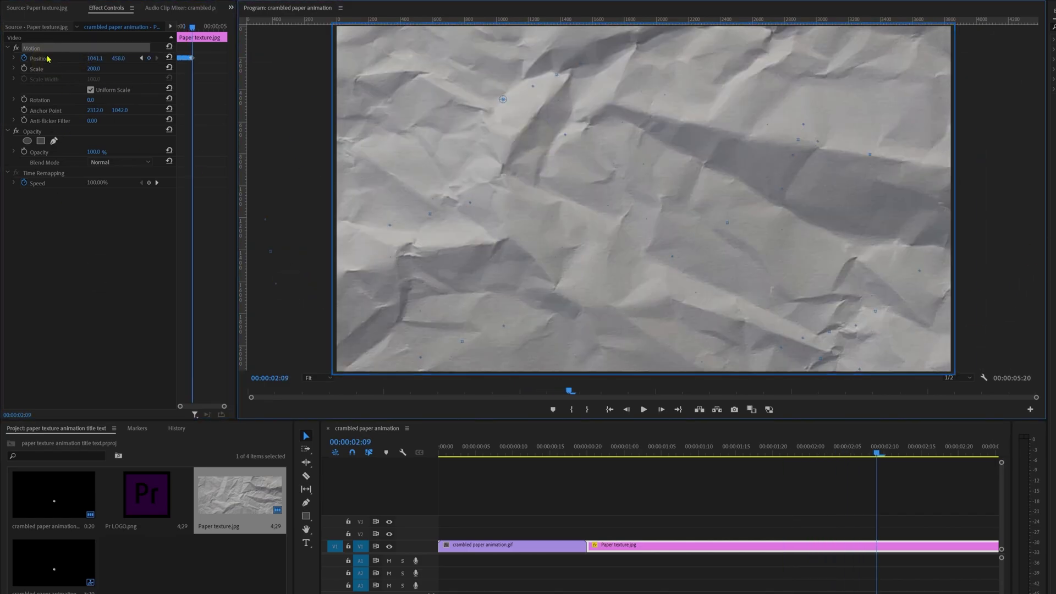
pyautogui.click(48, 59)
pyautogui.press('Right')
pyautogui.press('Right')
pyautogui.press('Right')
pyautogui.moveTo(500, 280); pyautogui.dragTo(925, 250)
pyautogui.press('Right')
pyautogui.press('Right')
pyautogui.press('Right')
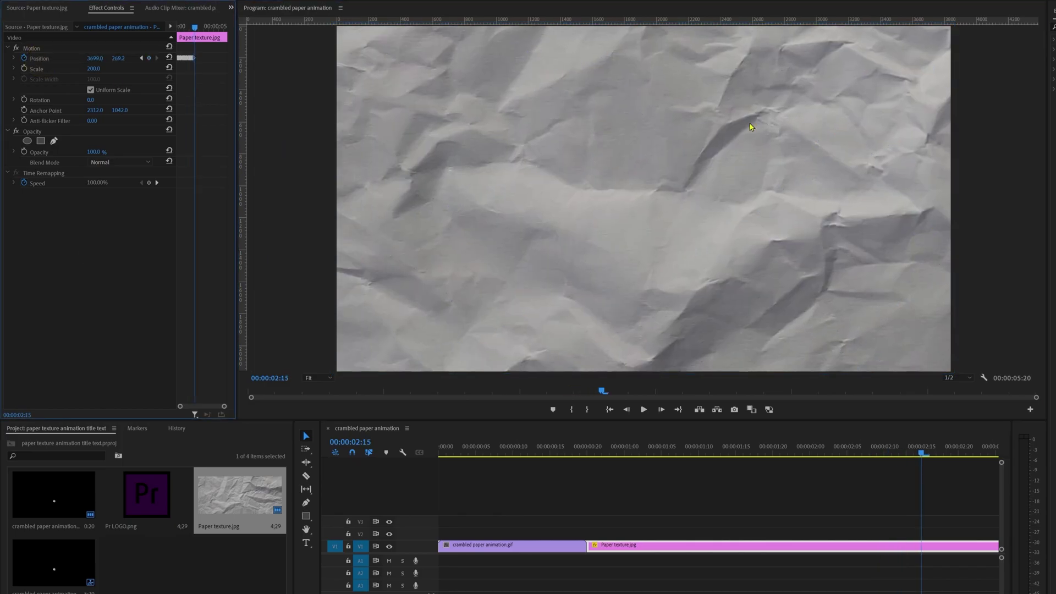
pyautogui.click(547, 490)
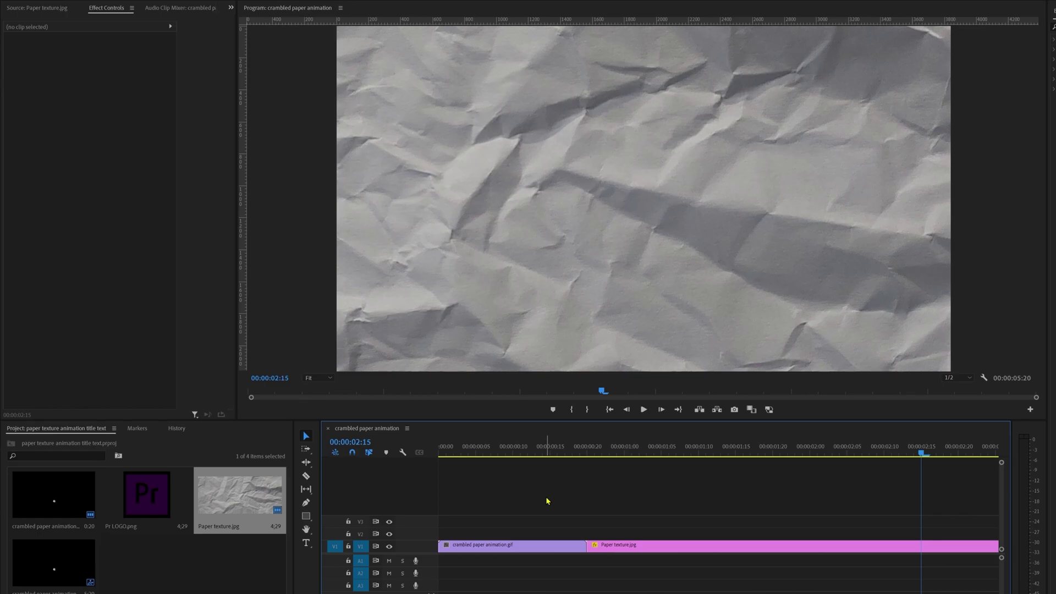
# Split the Paper texture clip at 2:17 and delete the leftover tail.
pyautogui.click(875, 547)
pyautogui.press('Right')
pyautogui.press('Right')
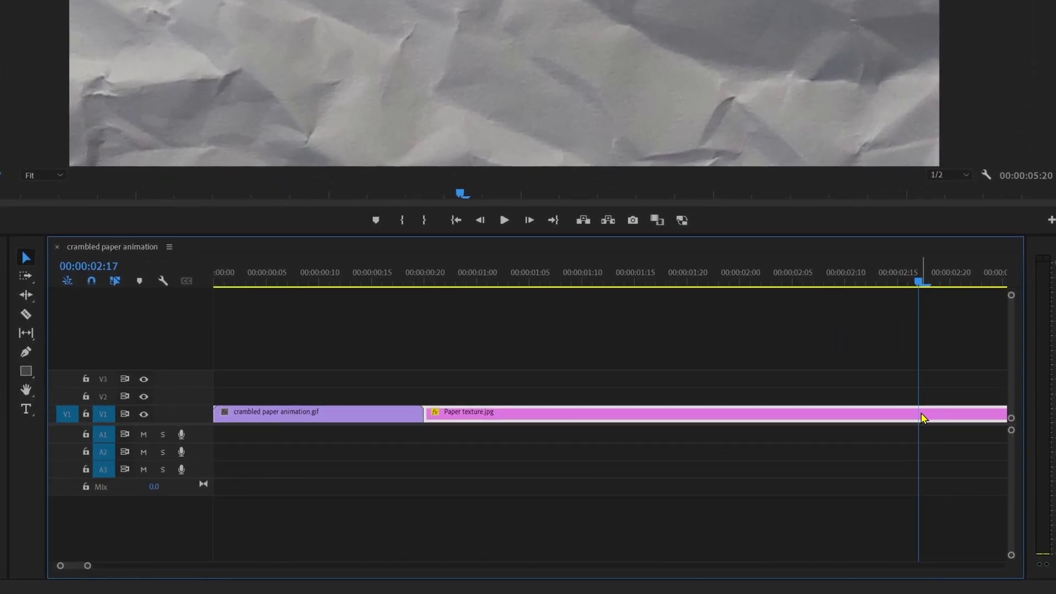
pyautogui.click(925, 414)
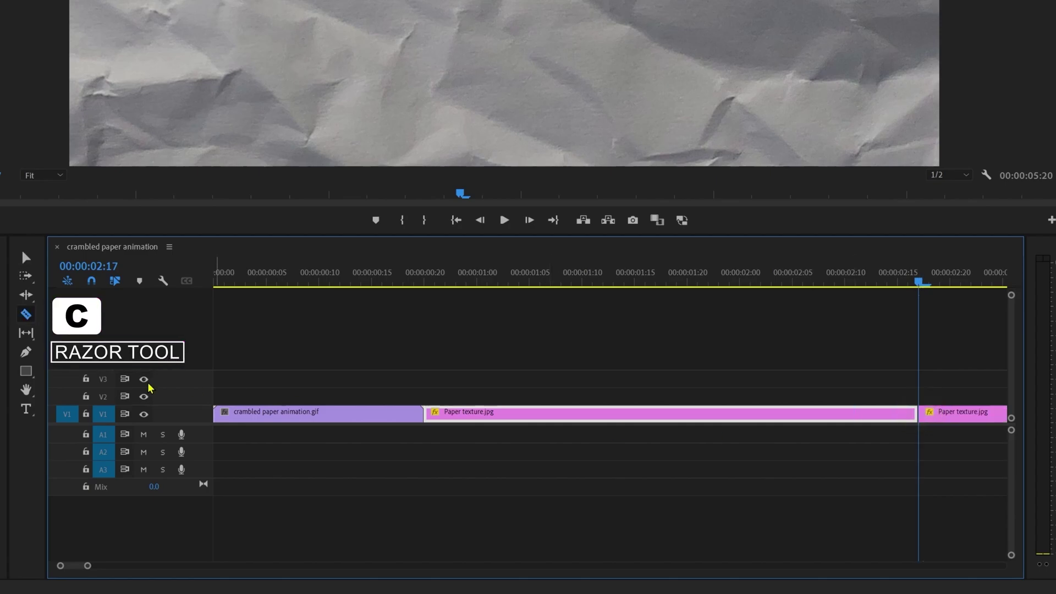
pyautogui.press('v')
pyautogui.moveTo(946, 350); pyautogui.dragTo(948, 423)
pyautogui.press('Delete')
# Duplicate the trimmed clip back-to-back, doubling it to two, four, then eight copies.
pyautogui.moveTo(764, 332); pyautogui.dragTo(588, 493)
pyautogui.press('-')
pyautogui.press('-')
pyautogui.press('-')
# Duplicate all clips again to reach about 30 seconds, close the gap, and select everything.
pyautogui.press('-')
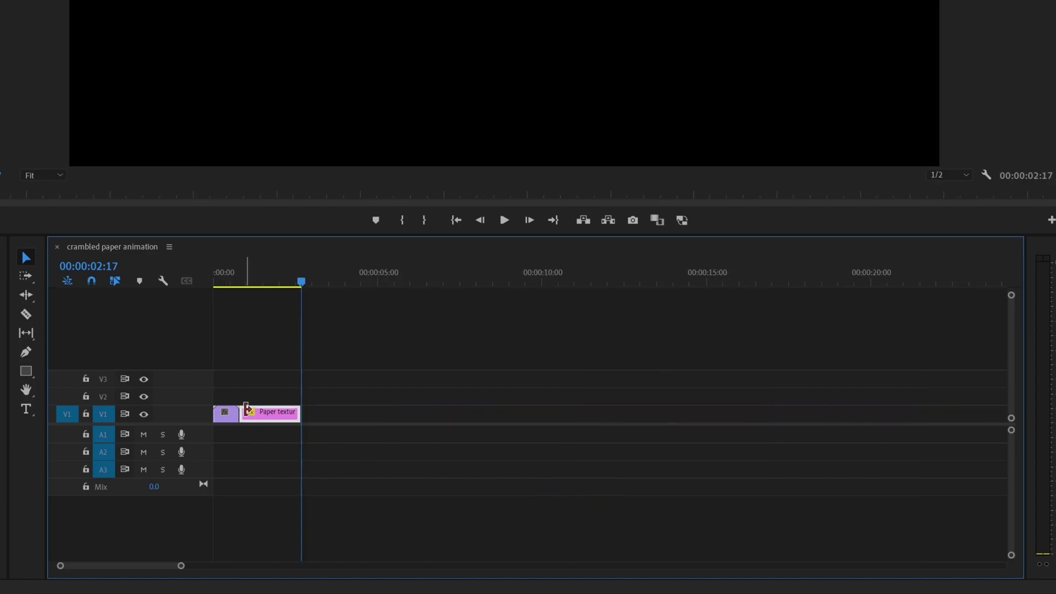
pyautogui.keyDown('alt'); pyautogui.click(268, 417); pyautogui.keyUp('alt')
pyautogui.moveTo(268, 416); pyautogui.dragTo(352, 423)
pyautogui.moveTo(458, 361); pyautogui.dragTo(439, 421)
pyautogui.moveTo(668, 360); pyautogui.dragTo(451, 476)
pyautogui.moveTo(501, 423); pyautogui.dragTo(451, 422)
pyautogui.moveTo(604, 363); pyautogui.dragTo(275, 434)
pyautogui.moveTo(260, 413); pyautogui.dragTo(534, 422)
pyautogui.moveTo(544, 359); pyautogui.dragTo(831, 480)
pyautogui.moveTo(754, 416); pyautogui.dragTo(740, 423)
pyautogui.moveTo(830, 373); pyautogui.dragTo(272, 437)
pyautogui.moveTo(278, 418); pyautogui.dragTo(785, 427)
pyautogui.press('-')
pyautogui.moveTo(508, 363); pyautogui.dragTo(707, 456)
pyautogui.moveTo(724, 417); pyautogui.dragTo(711, 417)
pyautogui.moveTo(733, 376); pyautogui.dragTo(733, 377)
pyautogui.moveTo(798, 372); pyautogui.dragTo(253, 450)
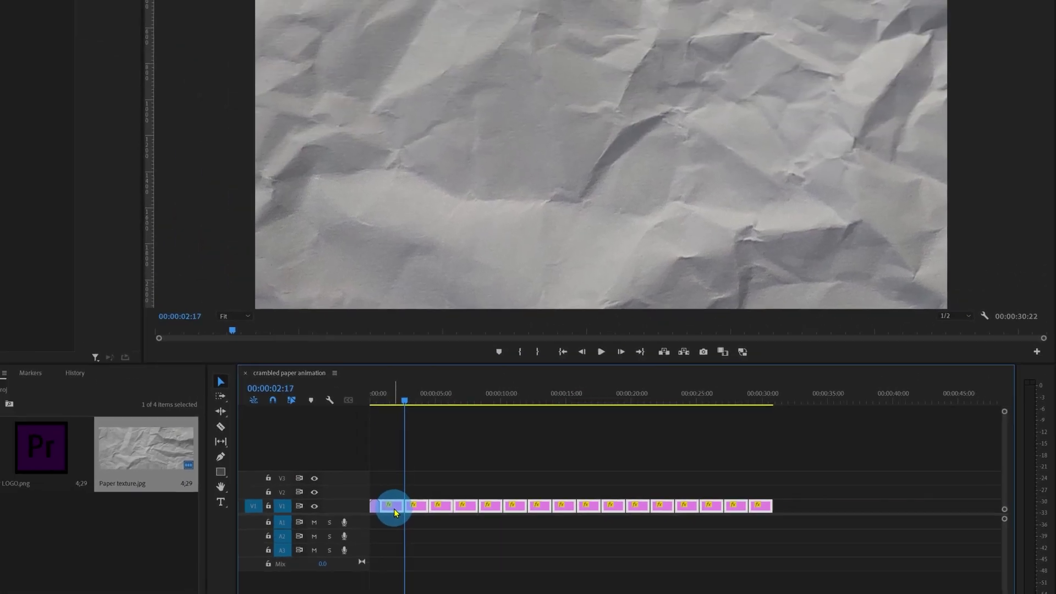
# Nest the selected clips as 'Paper texture animation' and play the result back.
pyautogui.rightClick(246, 421)
pyautogui.click(490, 305)
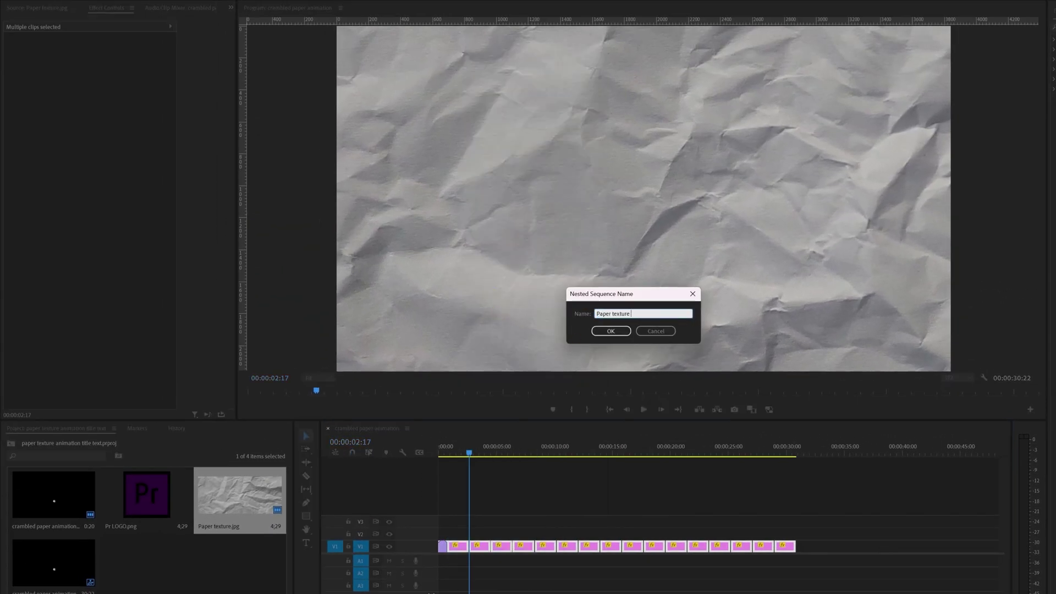
pyautogui.write('Paper texture animation')
pyautogui.press('Return')
pyautogui.press('space')
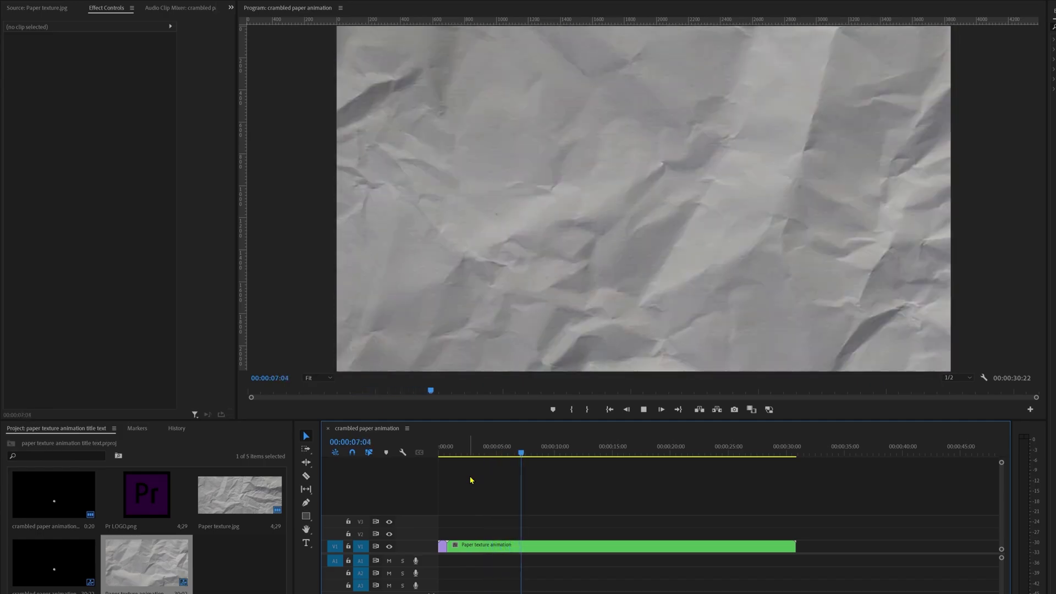
pyautogui.press('space')
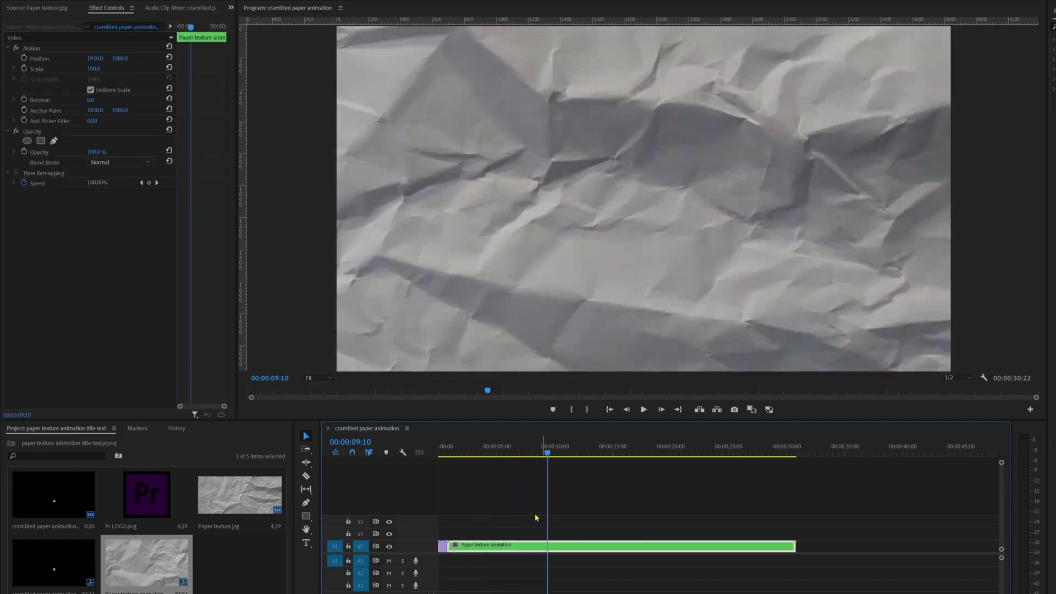
# Apply the Posterize Time effect to the Paper texture animation clip.
pyautogui.moveTo(491, 481); pyautogui.dragTo(540, 580)
pyautogui.click(882, 42)
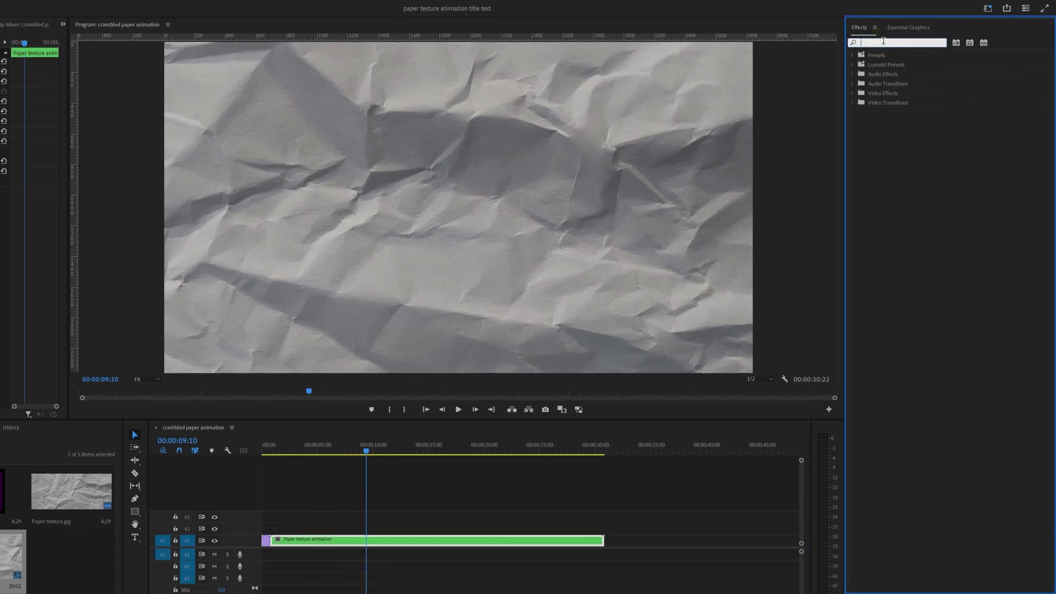
pyautogui.write('posta')
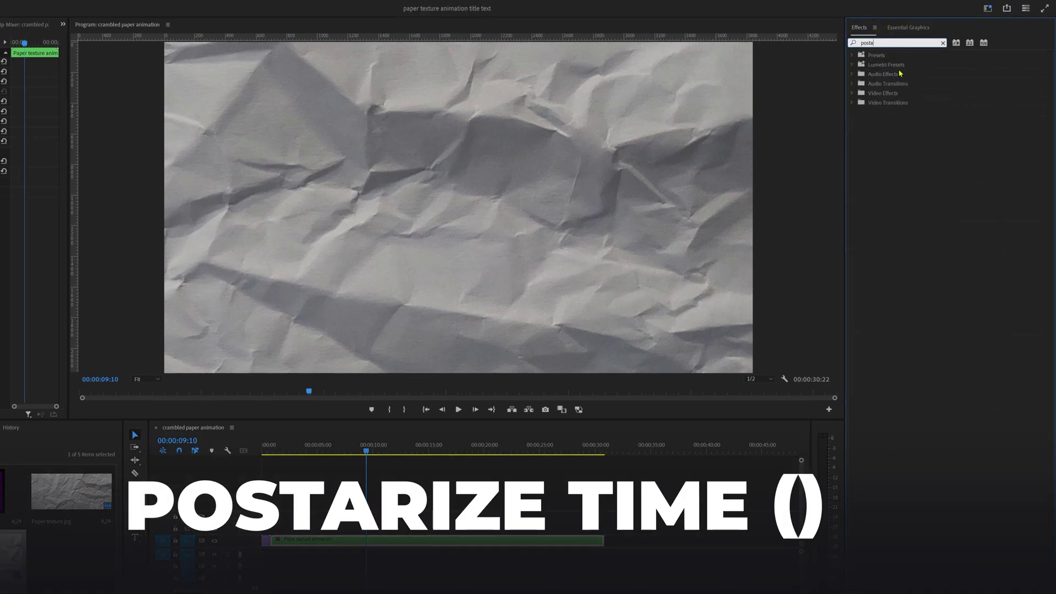
pyautogui.click(894, 131)
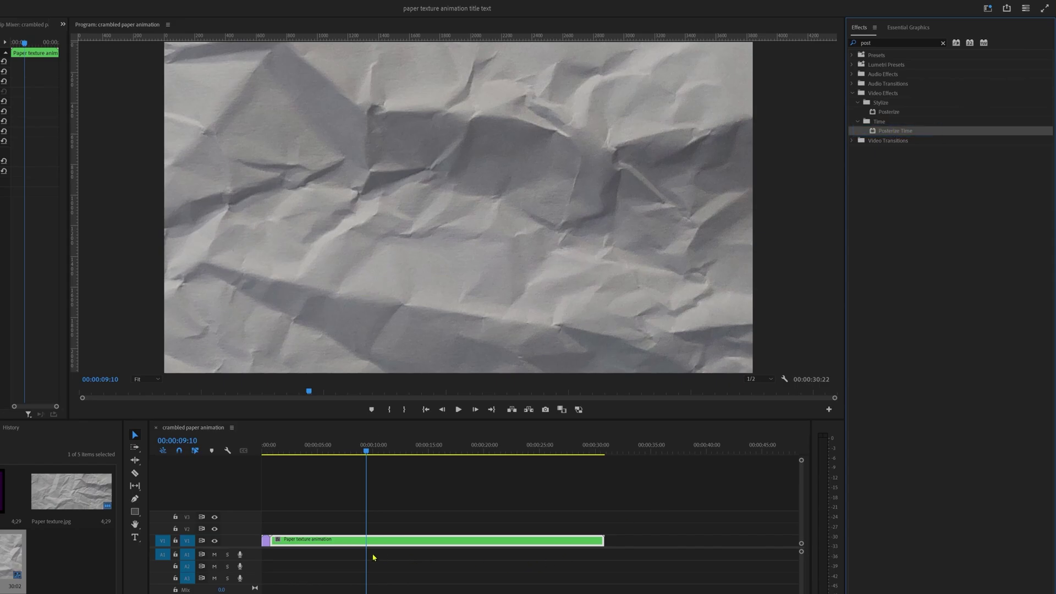
pyautogui.doubleClick(893, 133)
pyautogui.doubleClick(893, 133)
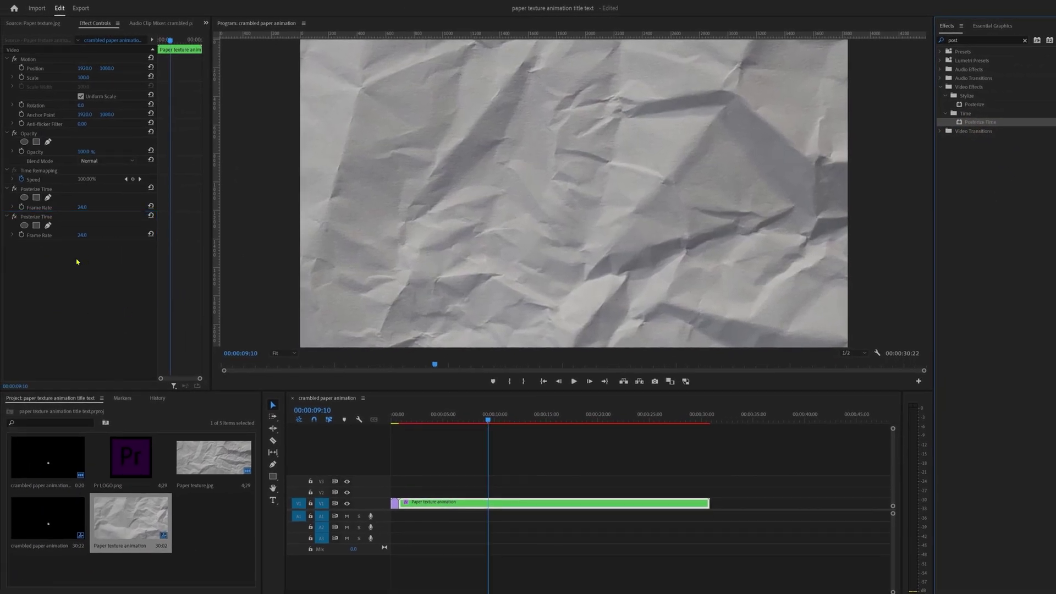
# Set Posterize Time's Frame Rate to 6 and play back from the start.
pyautogui.click(83, 236)
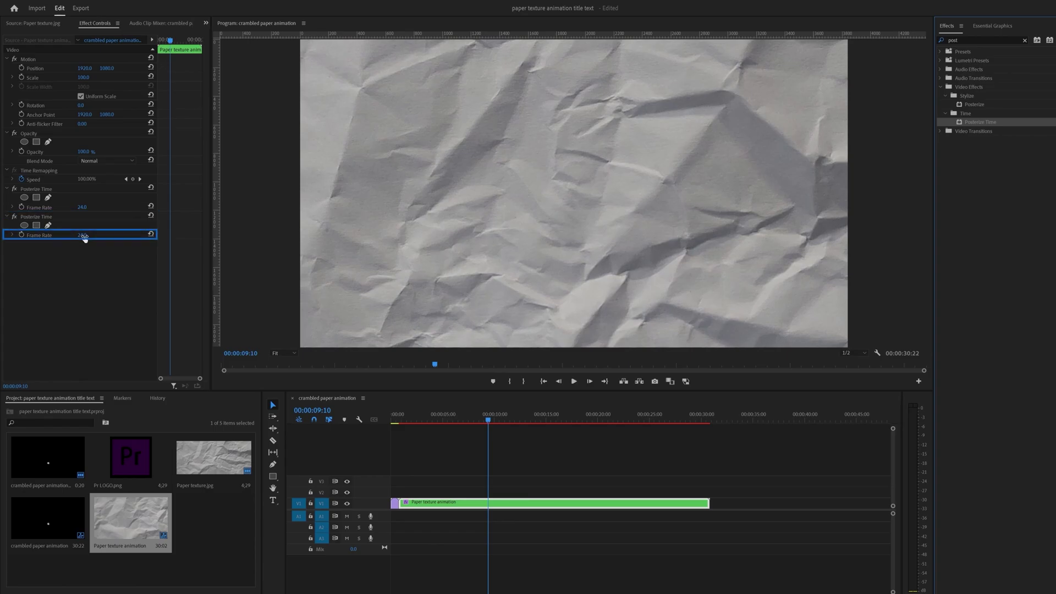
pyautogui.click(81, 237)
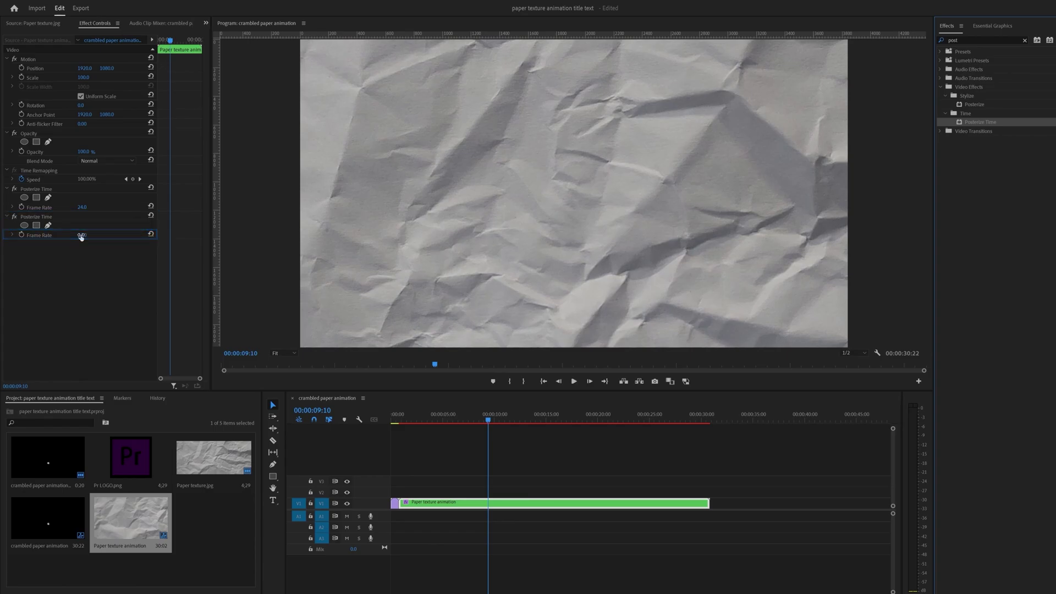
pyautogui.click(82, 236)
pyautogui.write('6')
pyautogui.press('Return')
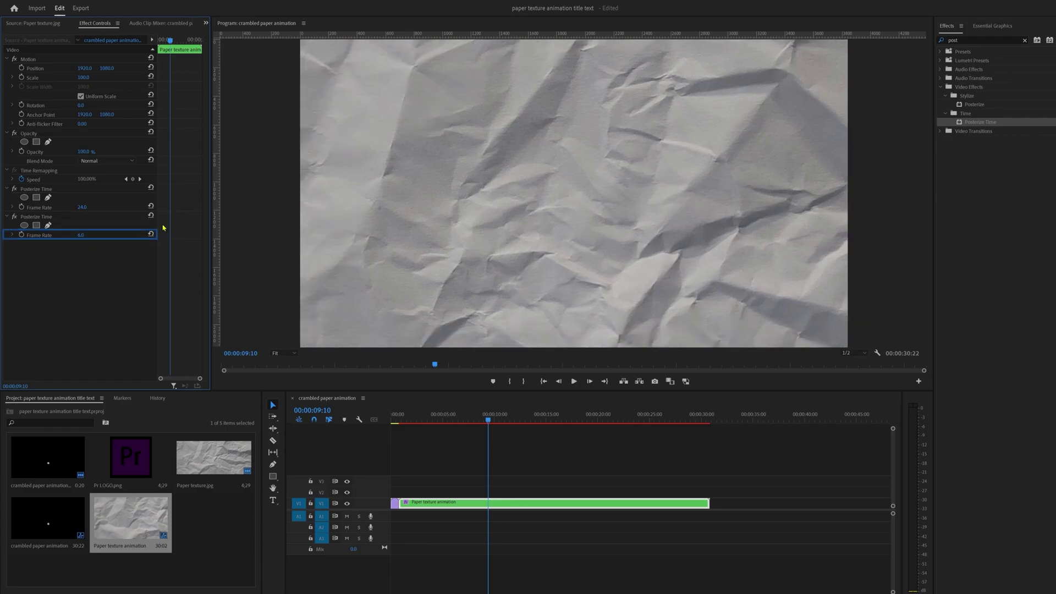
pyautogui.moveTo(405, 421); pyautogui.dragTo(366, 427)
pyautogui.press('space')
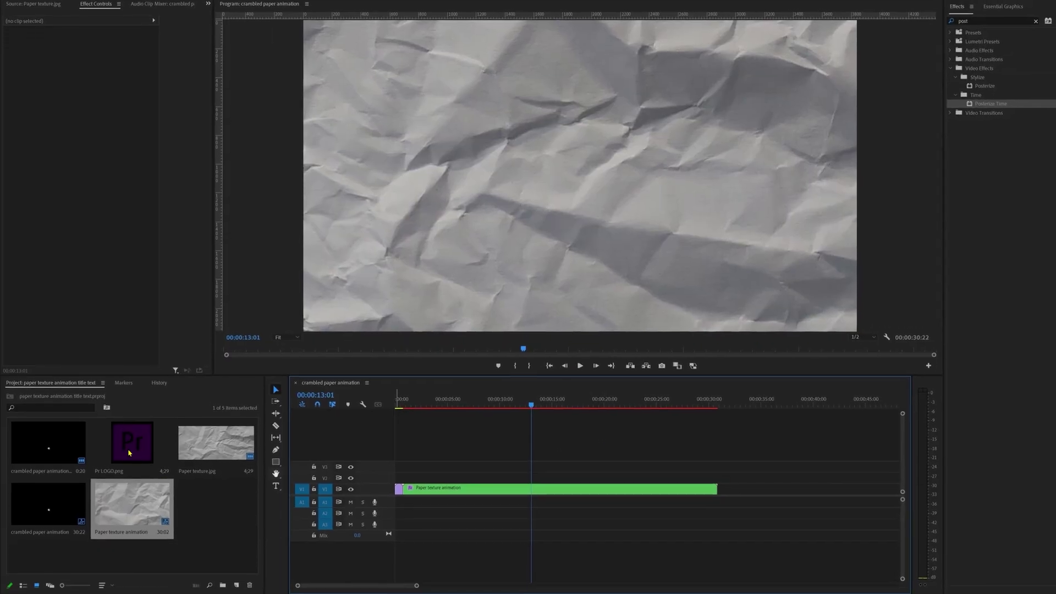
# Create a new Adjustment Layer in the Project panel with default settings.
pyautogui.click(239, 576)
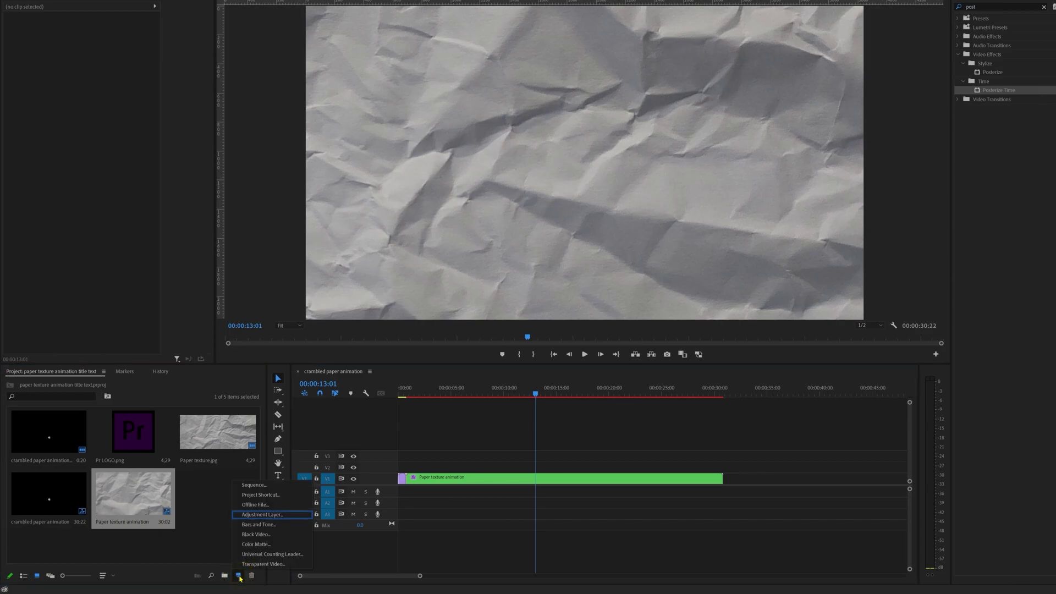
pyautogui.click(263, 515)
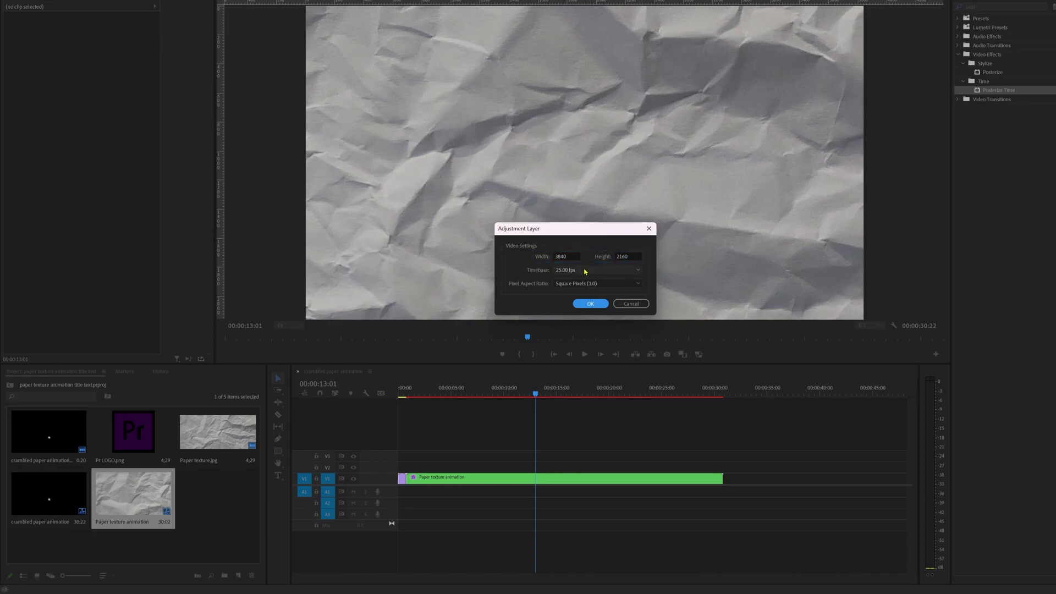
pyautogui.click(589, 304)
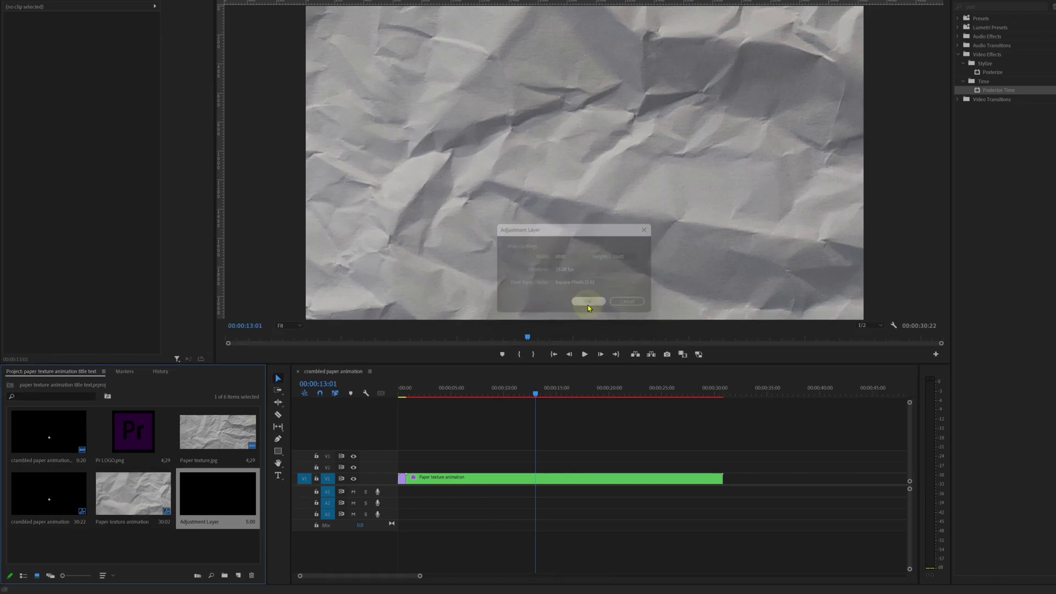
# Search Effects for 'tint' and stretch the adjustment layer on V2 across the nested clip.
pyautogui.click(983, 6)
pyautogui.doubleClick(984, 28)
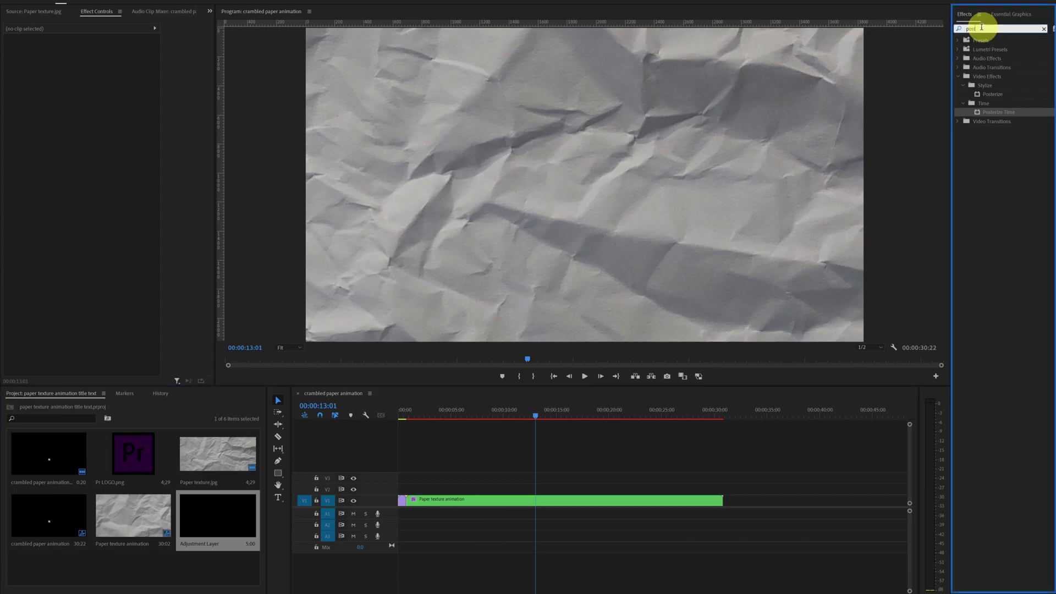
pyautogui.write('tint')
pyautogui.moveTo(987, 94); pyautogui.dragTo(493, 553)
pyautogui.moveTo(211, 533); pyautogui.dragTo(722, 528)
pyautogui.moveTo(732, 440); pyautogui.dragTo(626, 494)
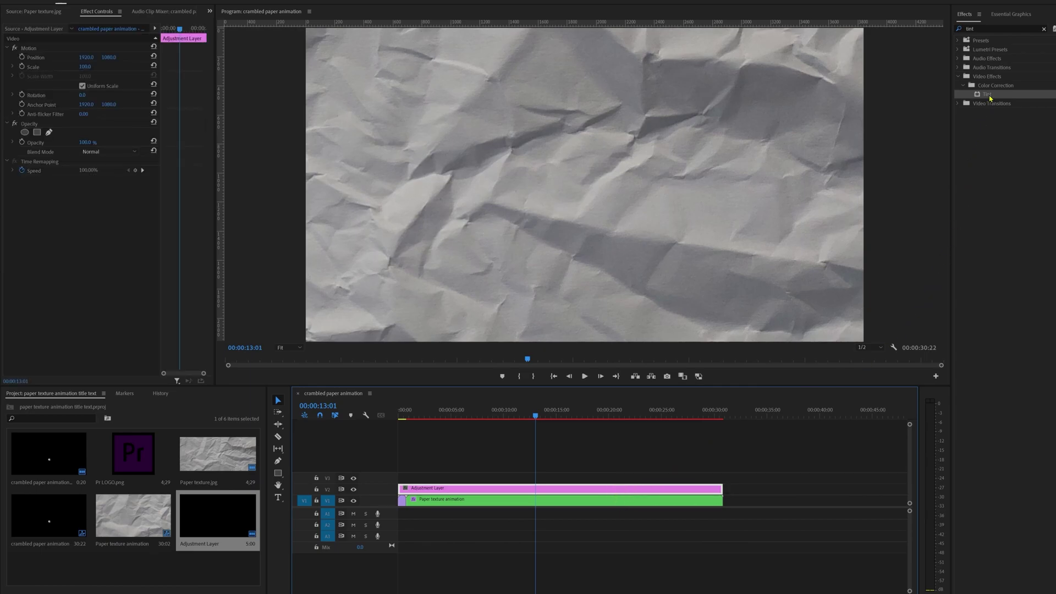
# Apply Tint to the adjustment layer and set Map Black To a dark purple.
pyautogui.doubleClick(987, 94)
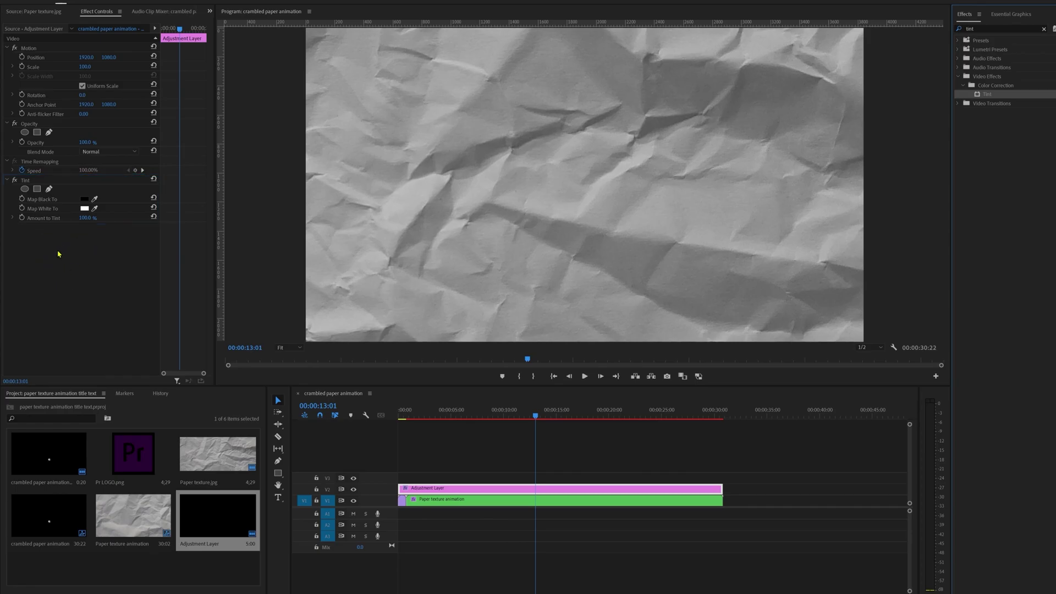
pyautogui.click(49, 201)
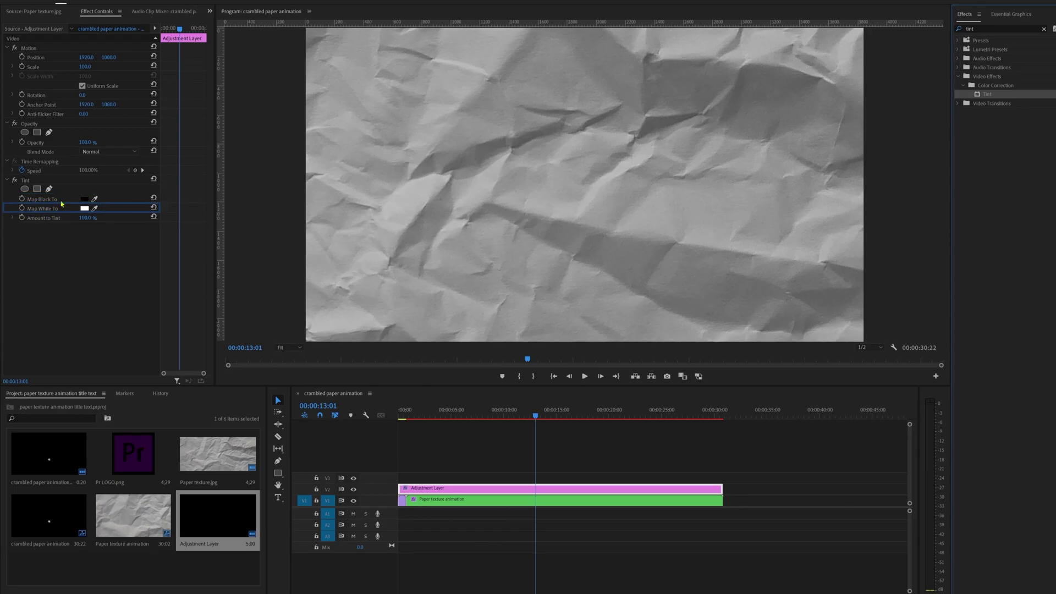
pyautogui.click(84, 201)
pyautogui.moveTo(592, 315); pyautogui.dragTo(592, 330)
pyautogui.click(566, 255)
pyautogui.click(668, 235)
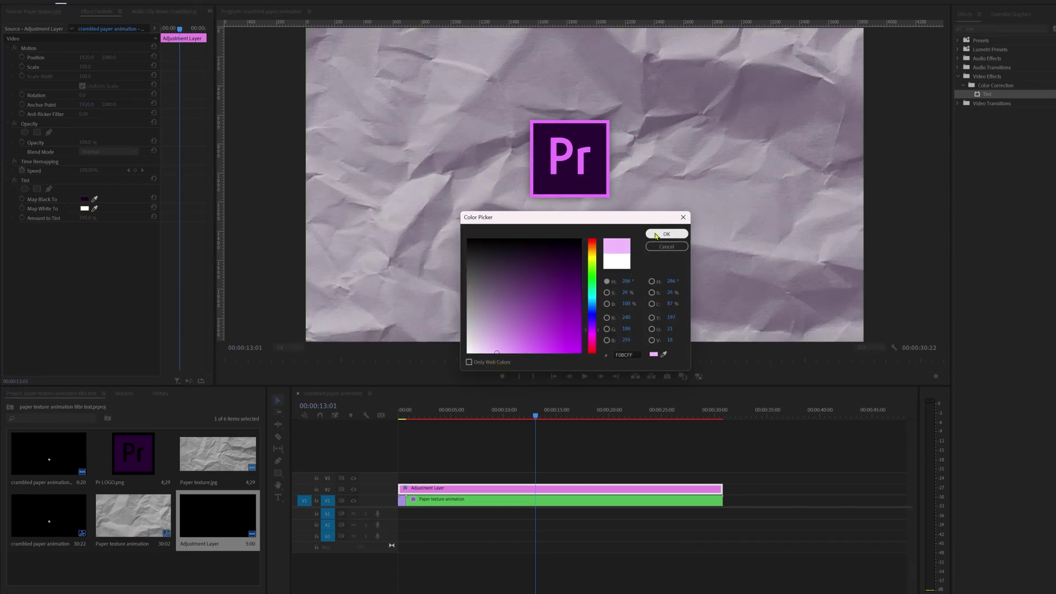
pyautogui.click(666, 234)
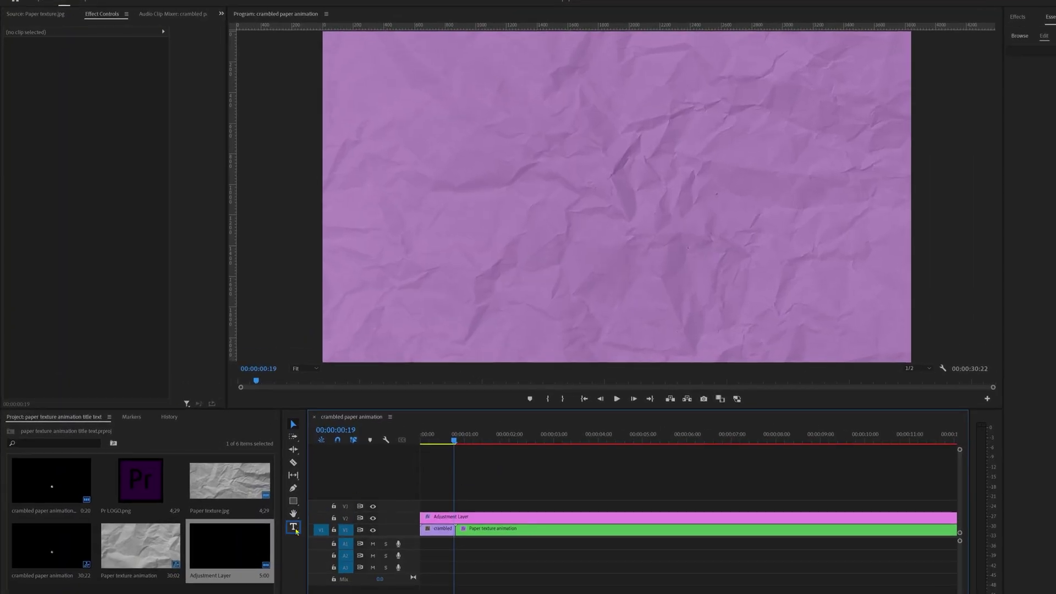
# Type a 'Paper Texture' title over the purple paper and reveal its Text properties.
pyautogui.click(294, 529)
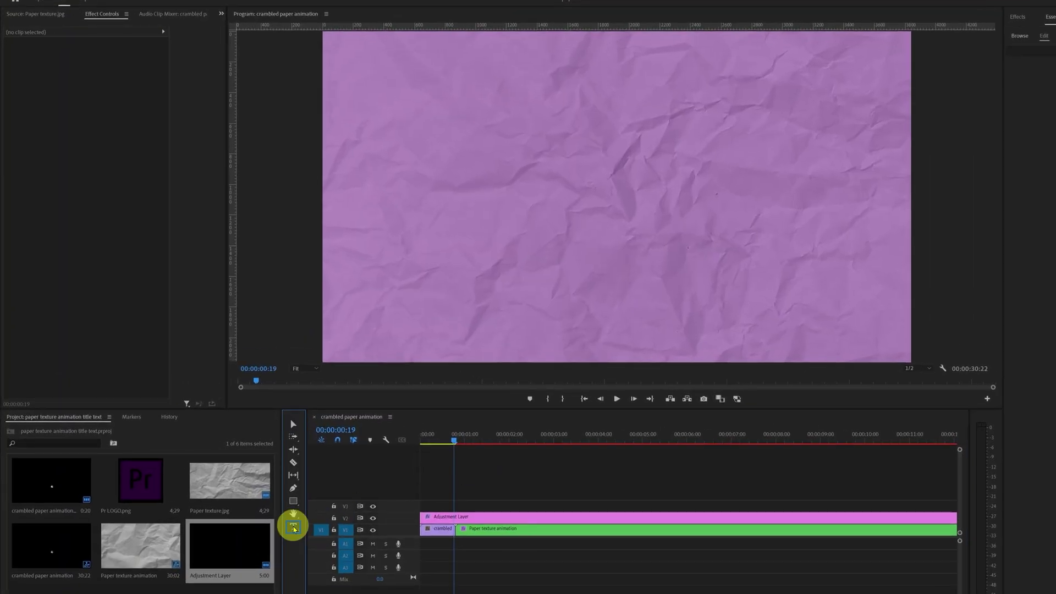
pyautogui.click(556, 130)
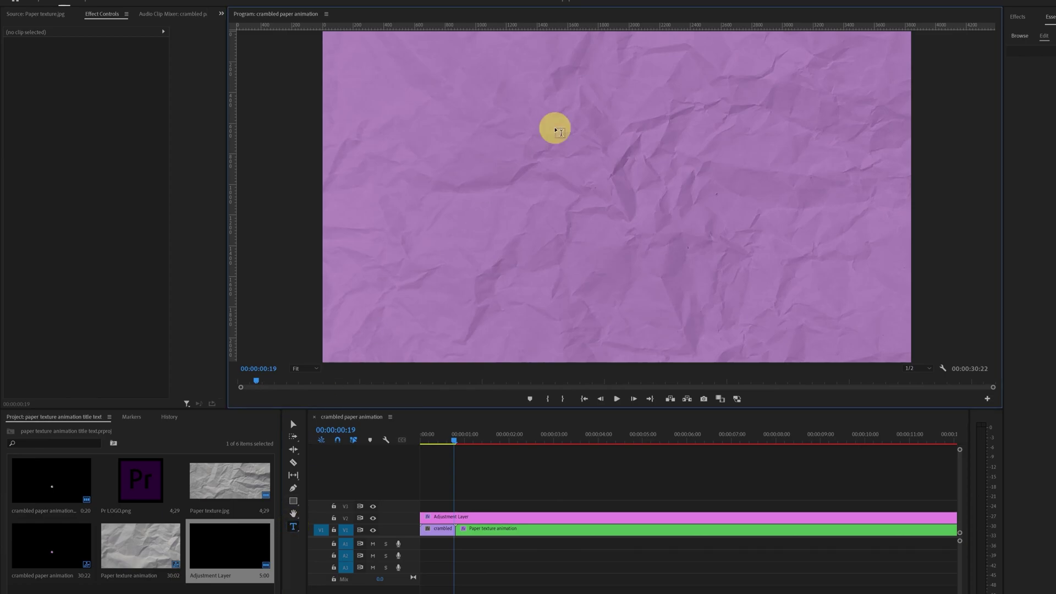
pyautogui.write('Paper Texture')
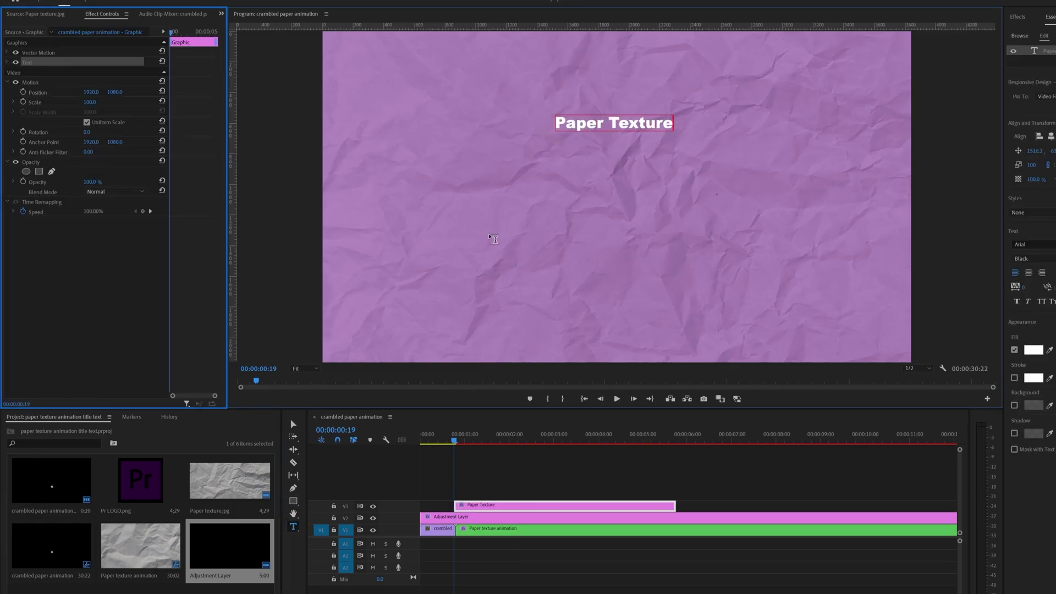
pyautogui.click(7, 63)
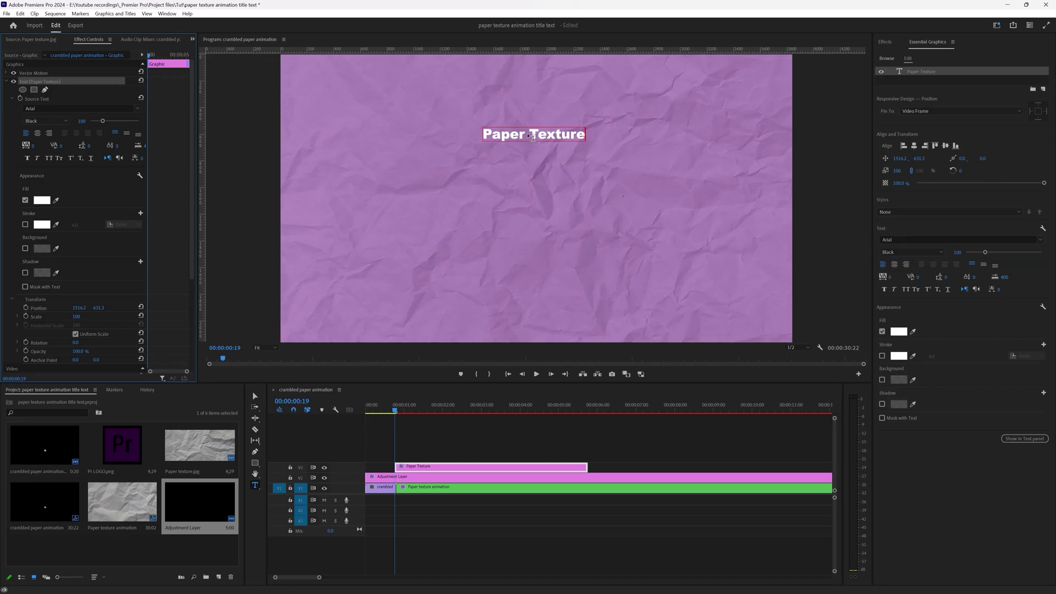
# Set 'Texture' to Regular weight, then center-align the title and make it All Caps.
pyautogui.moveTo(530, 135); pyautogui.dragTo(590, 135)
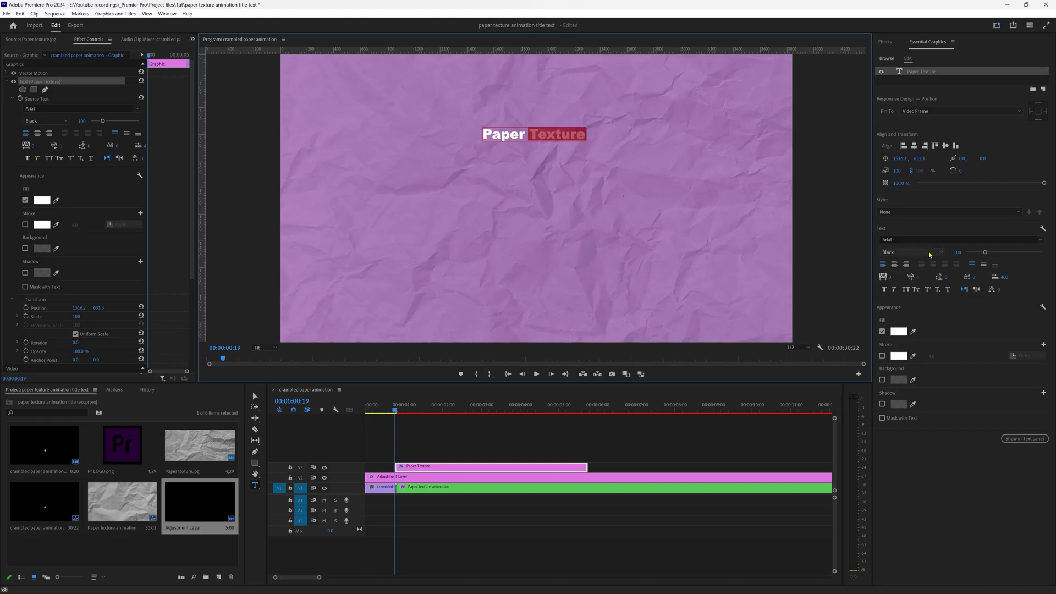
pyautogui.click(930, 254)
pyautogui.click(909, 261)
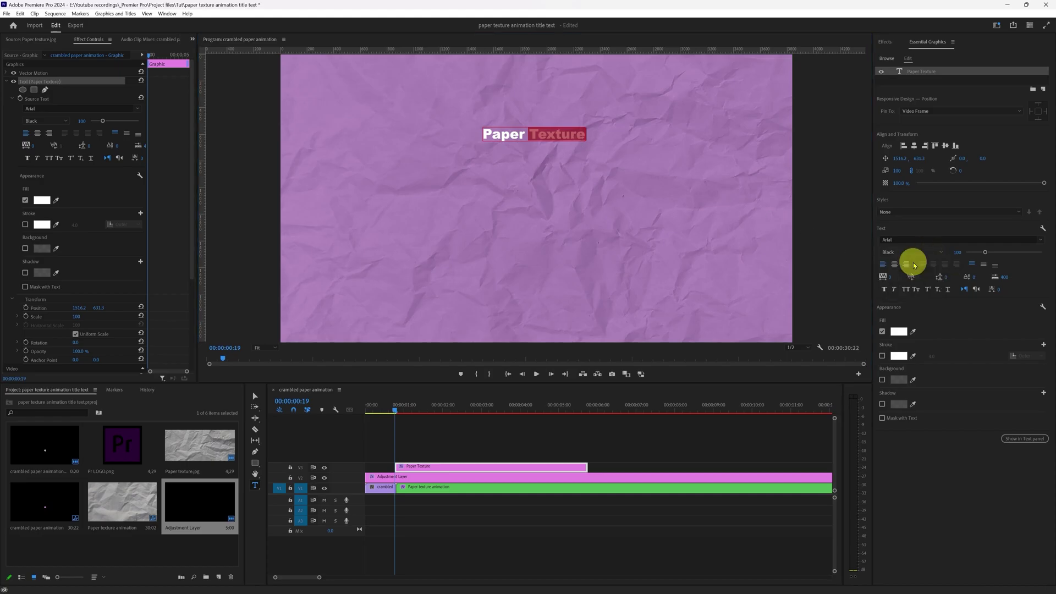
pyautogui.tripleClick(526, 134)
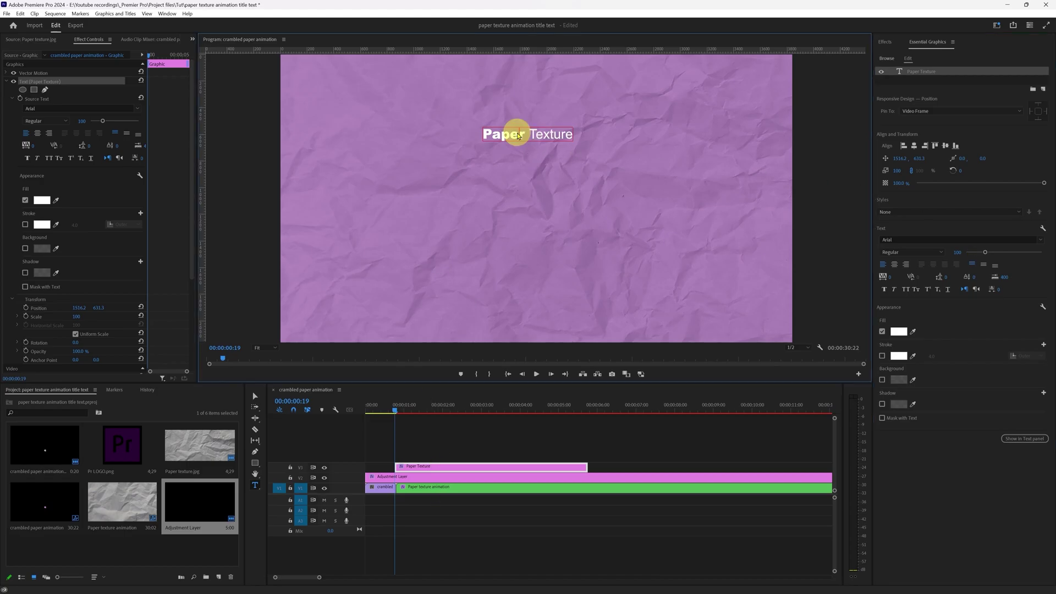
pyautogui.click(894, 265)
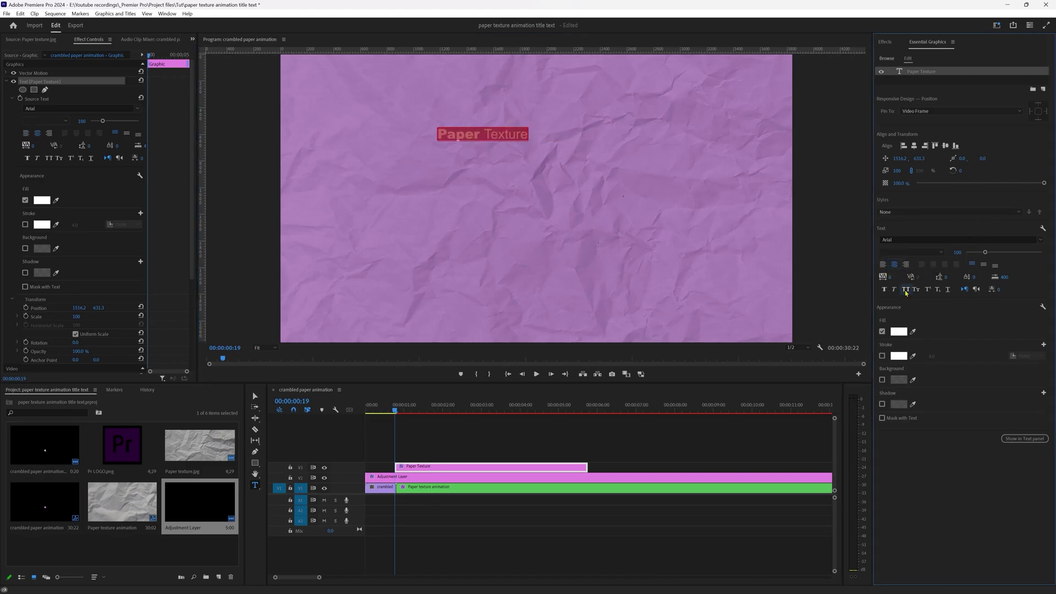
pyautogui.click(906, 290)
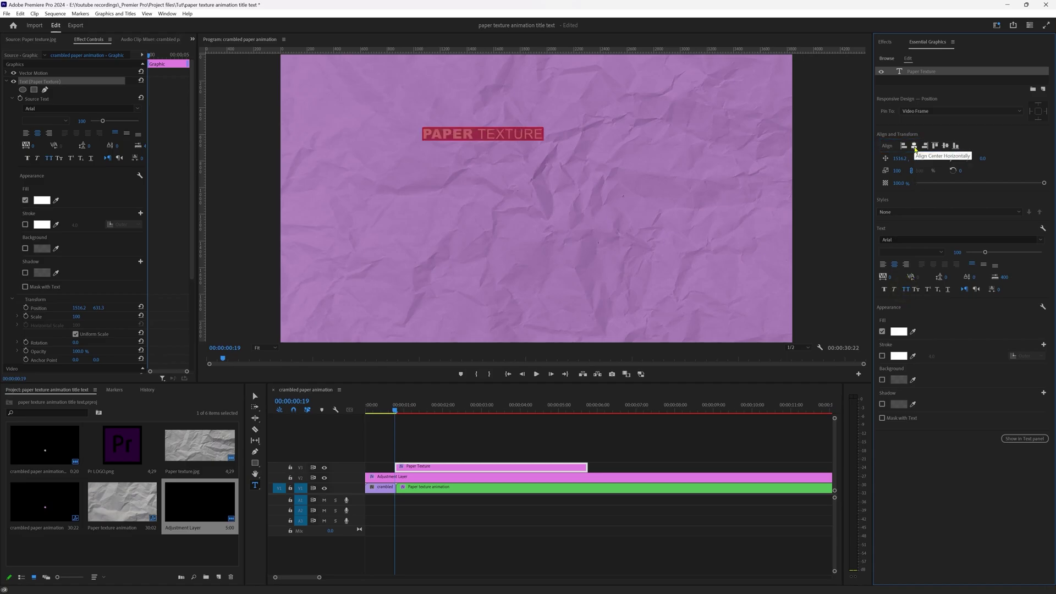
# Centre the title in the frame, set font size 340 and Position Y 880.
pyautogui.click(914, 146)
pyautogui.click(946, 146)
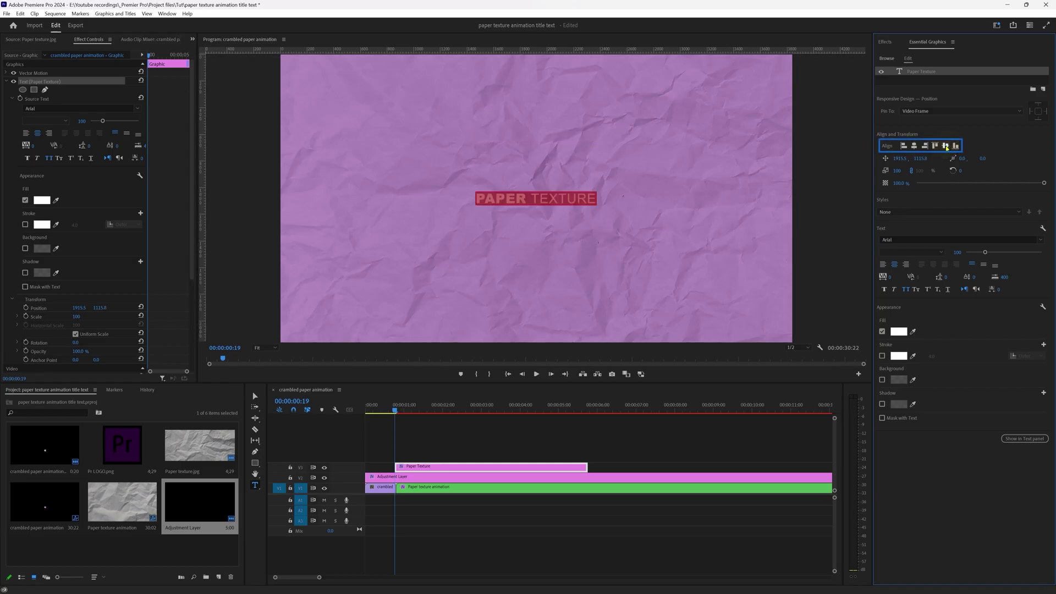
pyautogui.write('340')
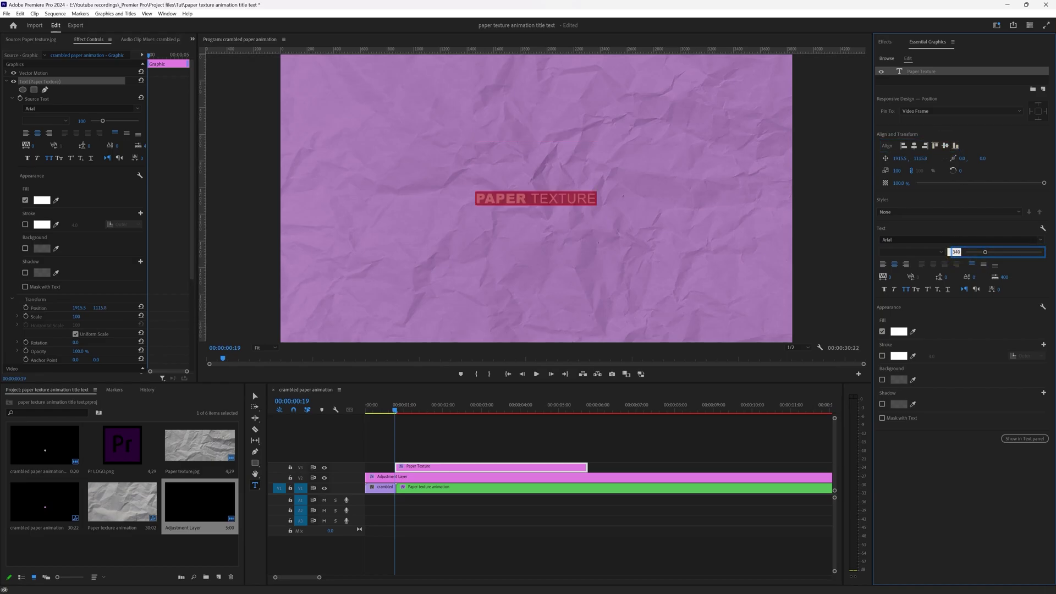
pyautogui.press('Return')
pyautogui.hotkey('ctrl', 's')
pyautogui.click(921, 159)
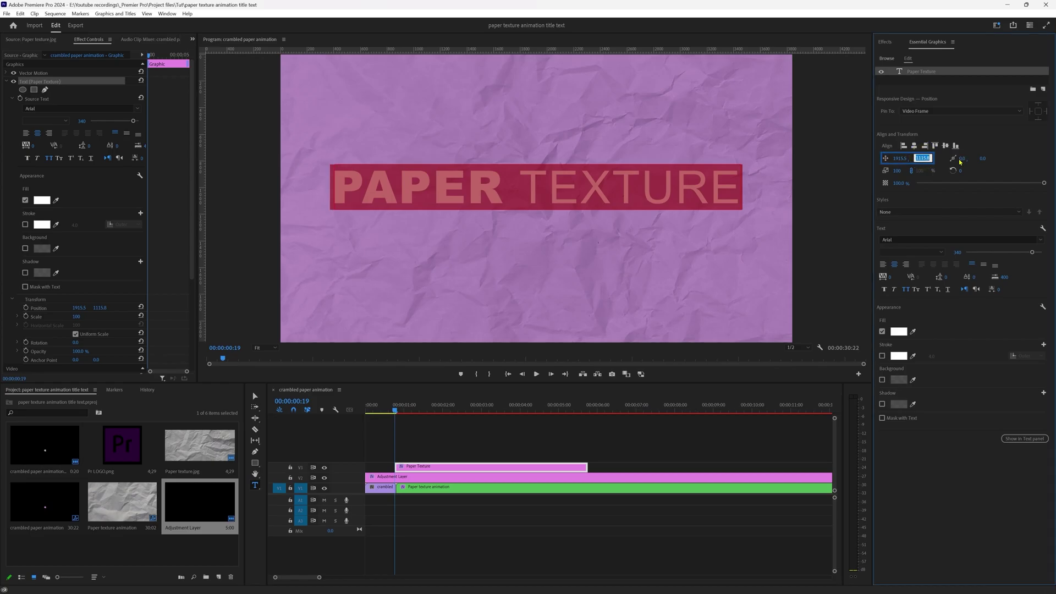
pyautogui.write('880')
pyautogui.press('Return')
pyautogui.click(432, 466)
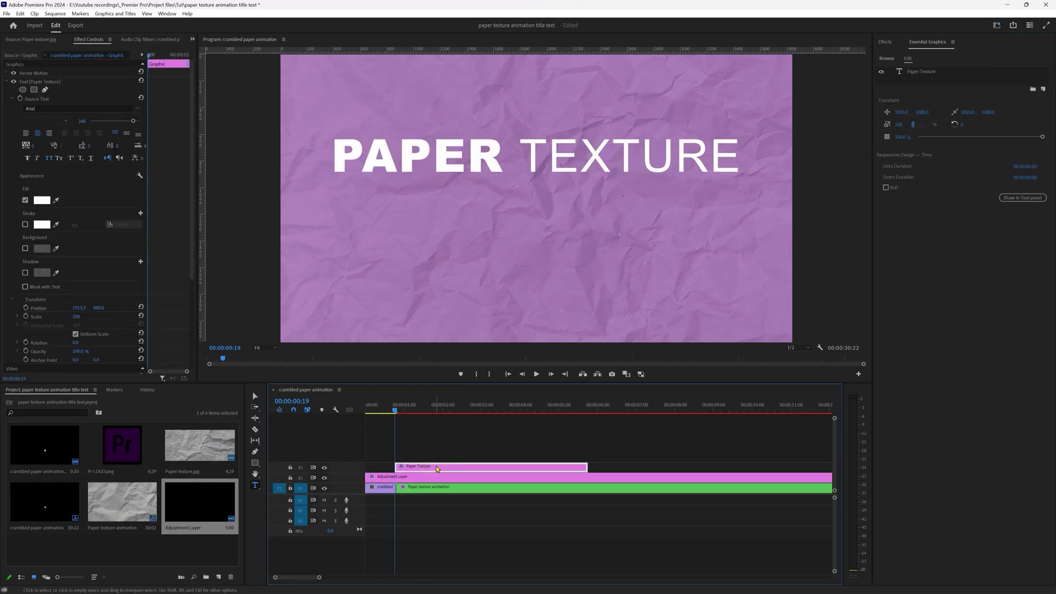
# Duplicate the title onto V4, move it below, and retype it 'TITLE ANIMATION'.
pyautogui.moveTo(439, 469); pyautogui.dragTo(444, 457)
pyautogui.click(554, 456)
pyautogui.moveTo(923, 113)
pyautogui.mouseDown()
pyautogui.moveTo(1038, 99)
pyautogui.moveTo(918, 111)
pyautogui.mouseUp()
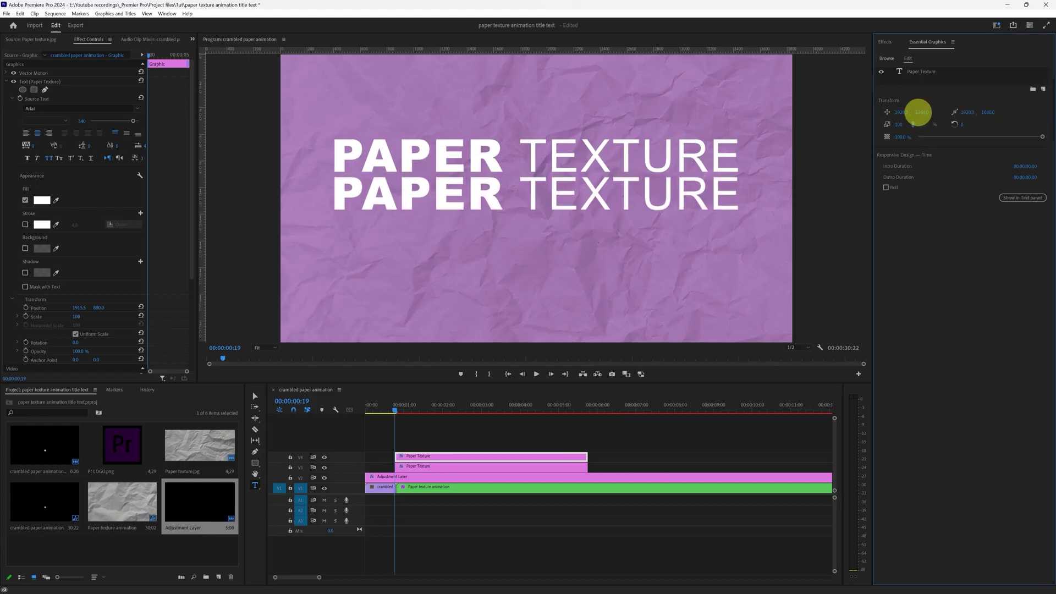
pyautogui.tripleClick(573, 202)
pyautogui.write('TITLE ANIMATION')
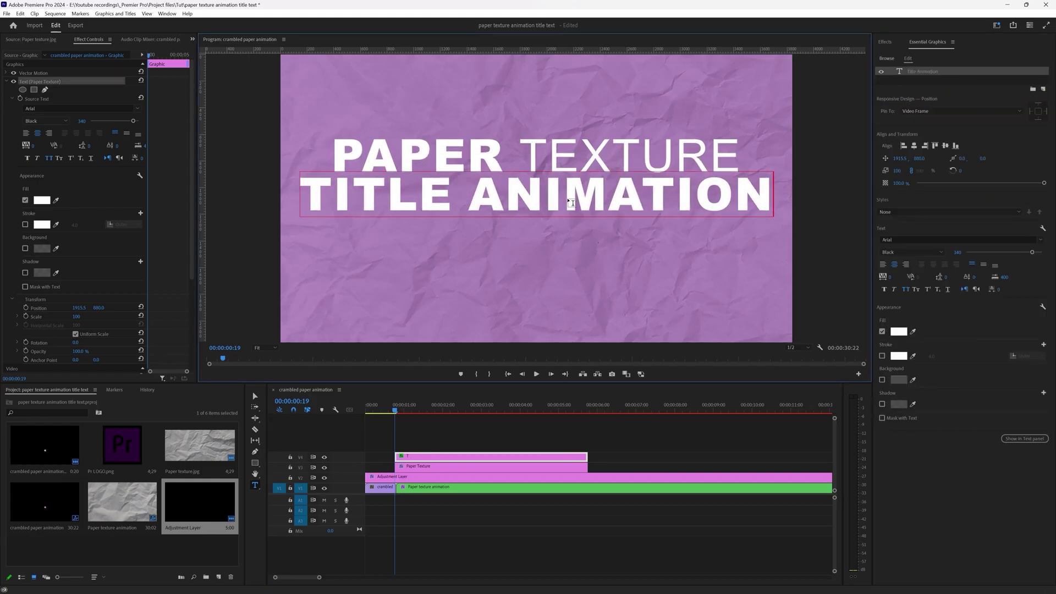
# Make 'TITLE' Regular weight, re-centre the line, and shrink TITLE to size 275.
pyautogui.moveTo(454, 193); pyautogui.dragTo(266, 188)
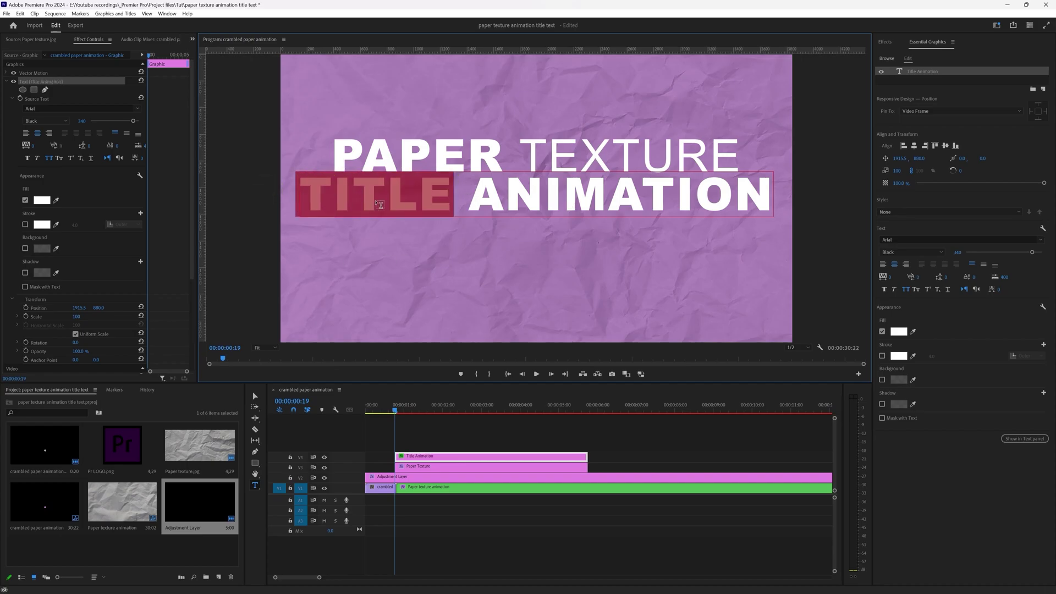
pyautogui.click(913, 252)
pyautogui.click(915, 260)
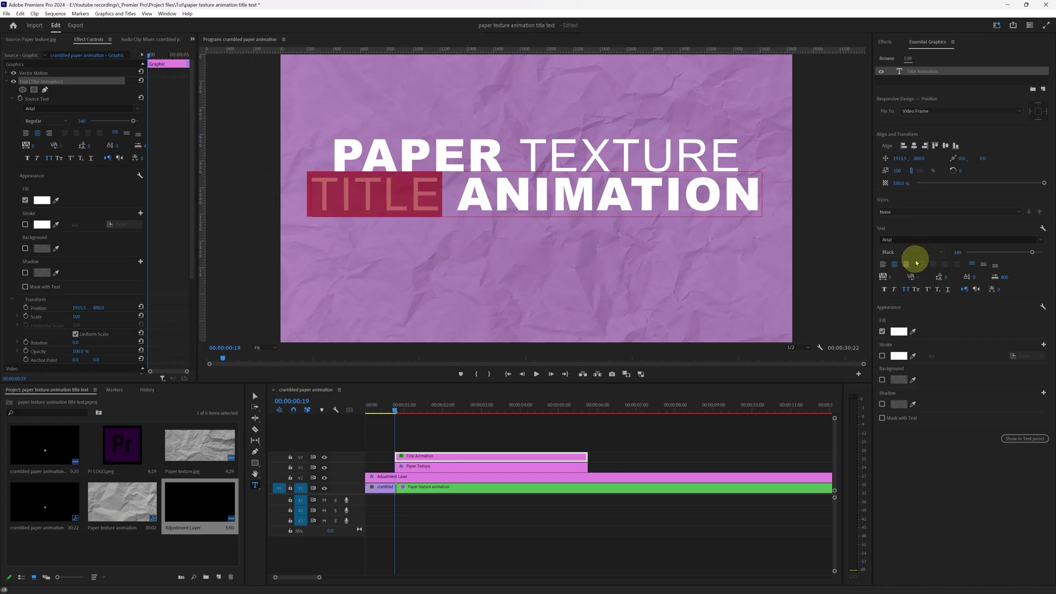
pyautogui.click(913, 146)
pyautogui.click(946, 146)
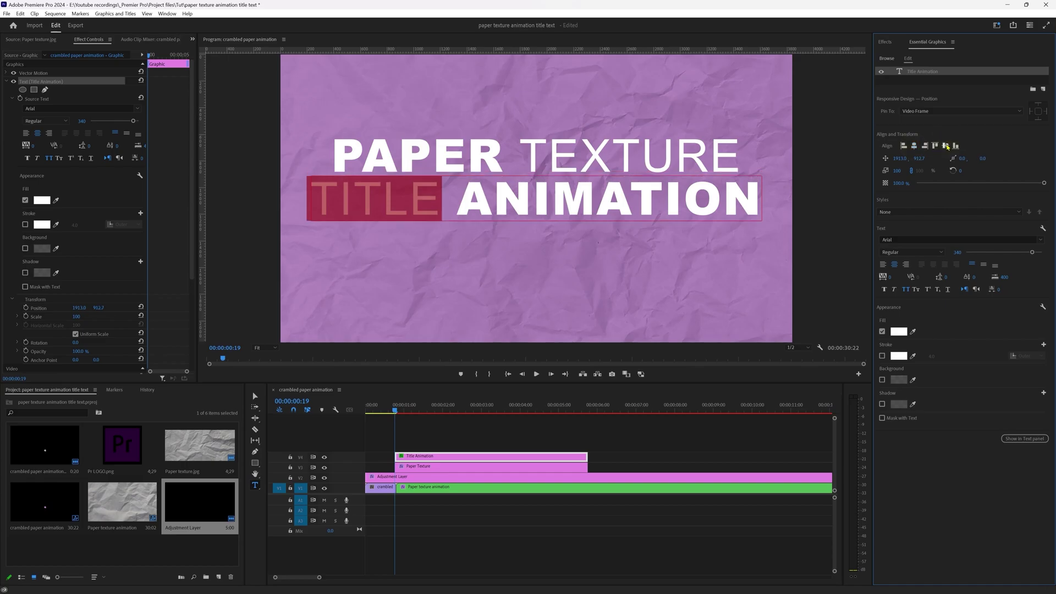
pyautogui.moveTo(1030, 252); pyautogui.dragTo(1019, 251)
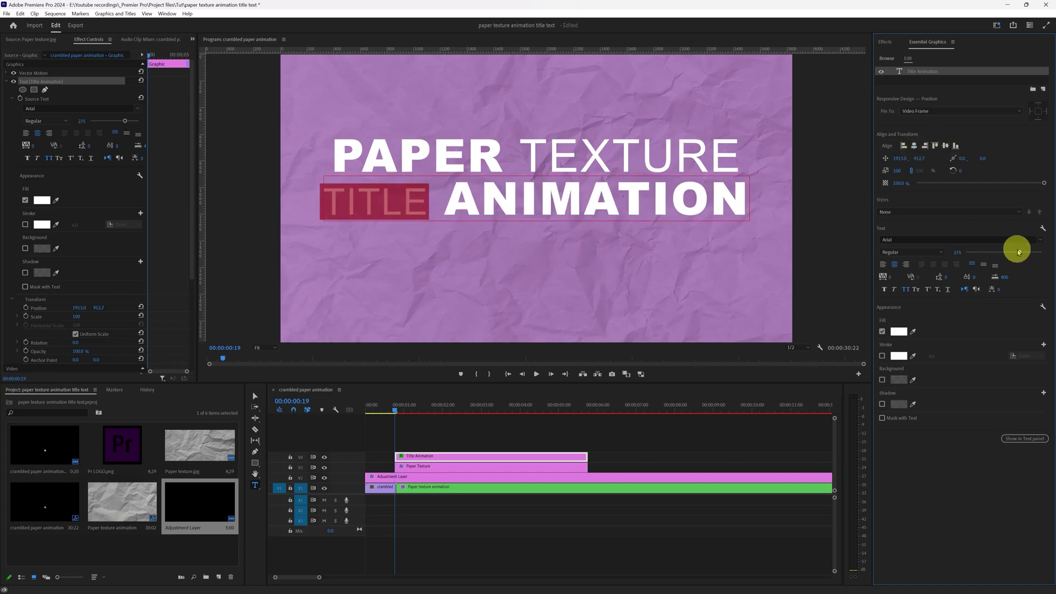
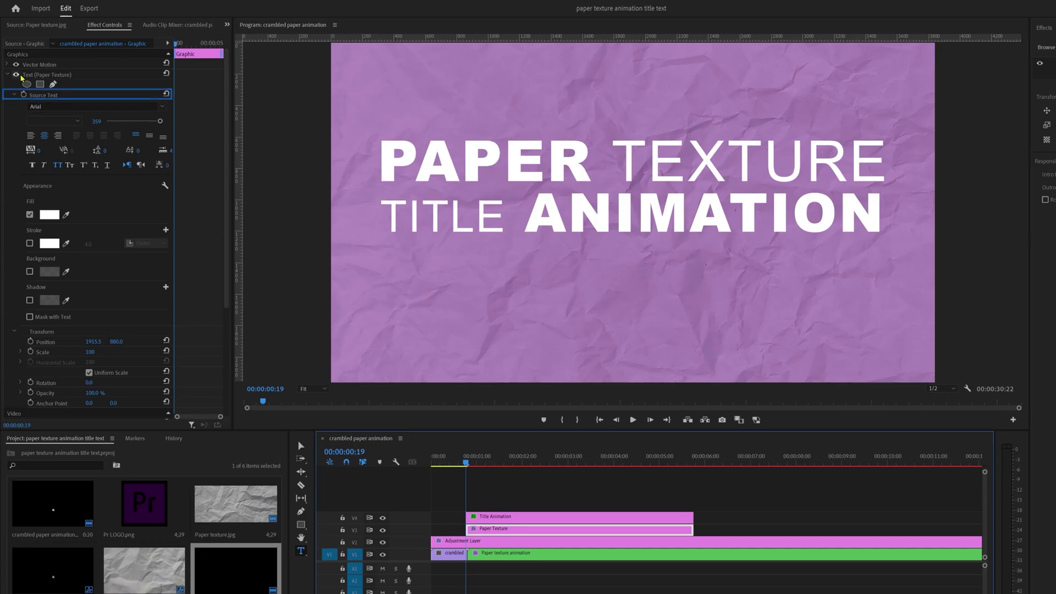
# Enable Source Text keyframing and cut 'PER TEXTURE' so the first line reads 'PA' at frame 22.
pyautogui.click(23, 95)
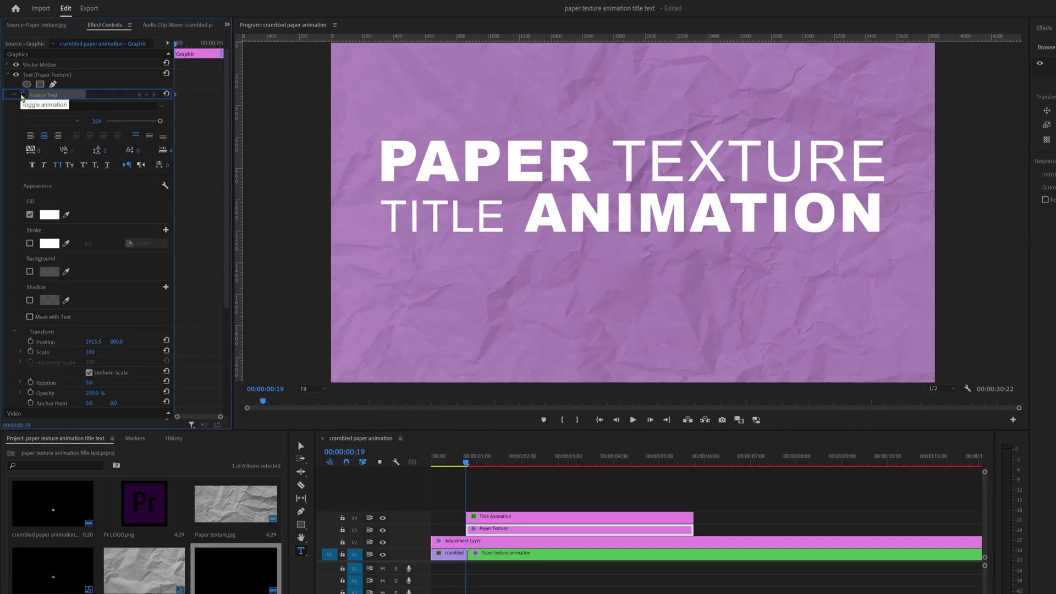
pyautogui.press('Right')
pyautogui.press('Right')
pyautogui.press('Right')
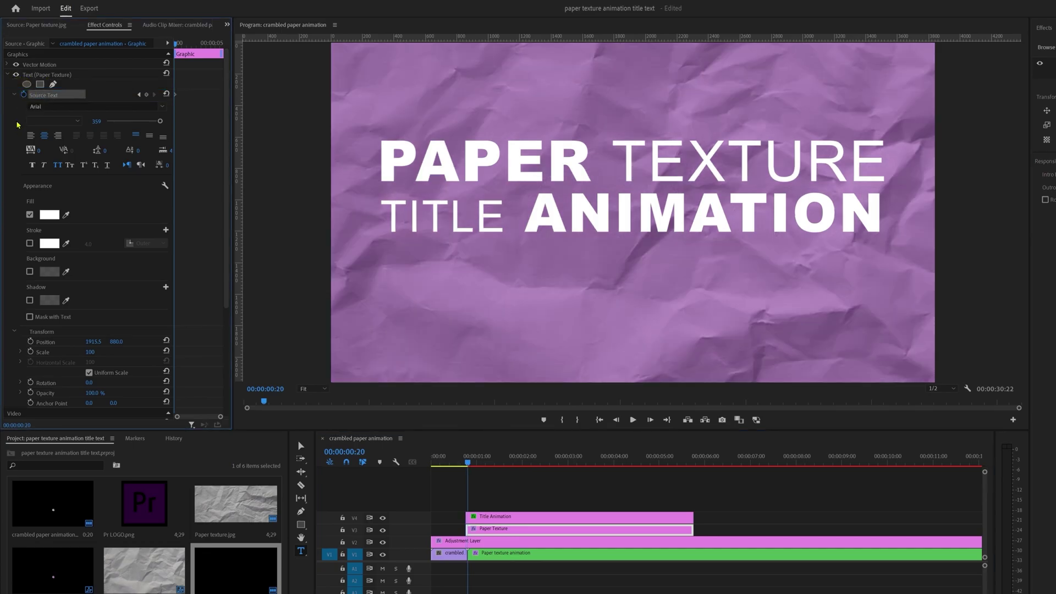
pyautogui.click(465, 159)
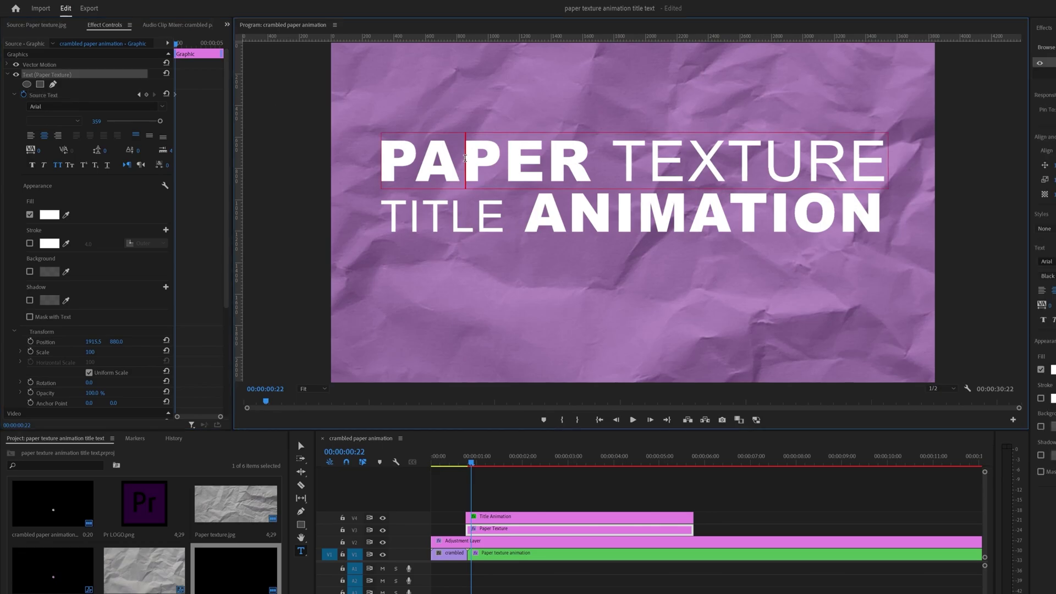
pyautogui.moveTo(465, 158); pyautogui.dragTo(1010, 196)
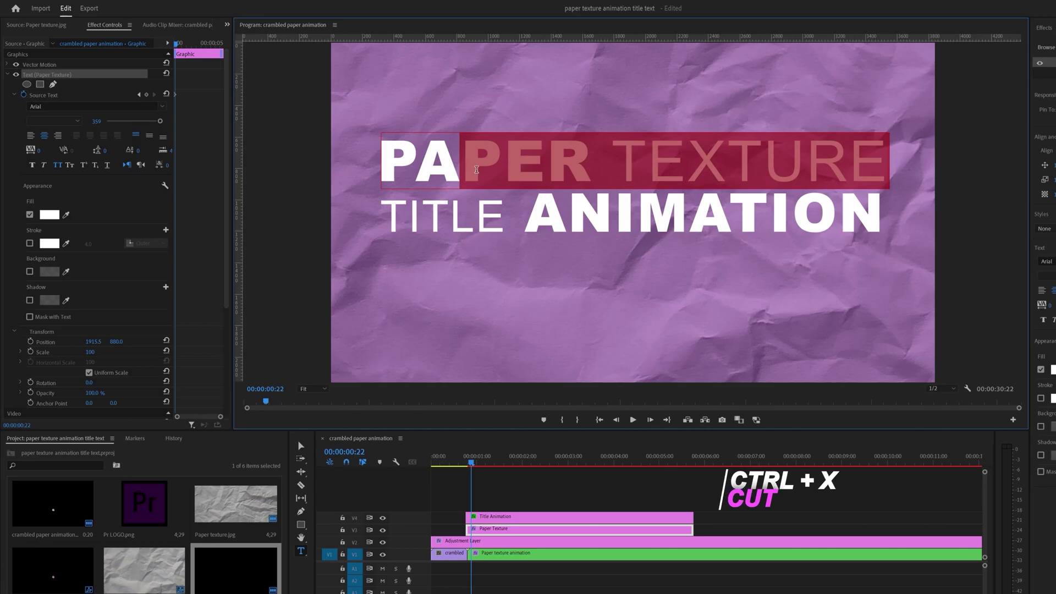
pyautogui.hotkey('ctrl', 'x')
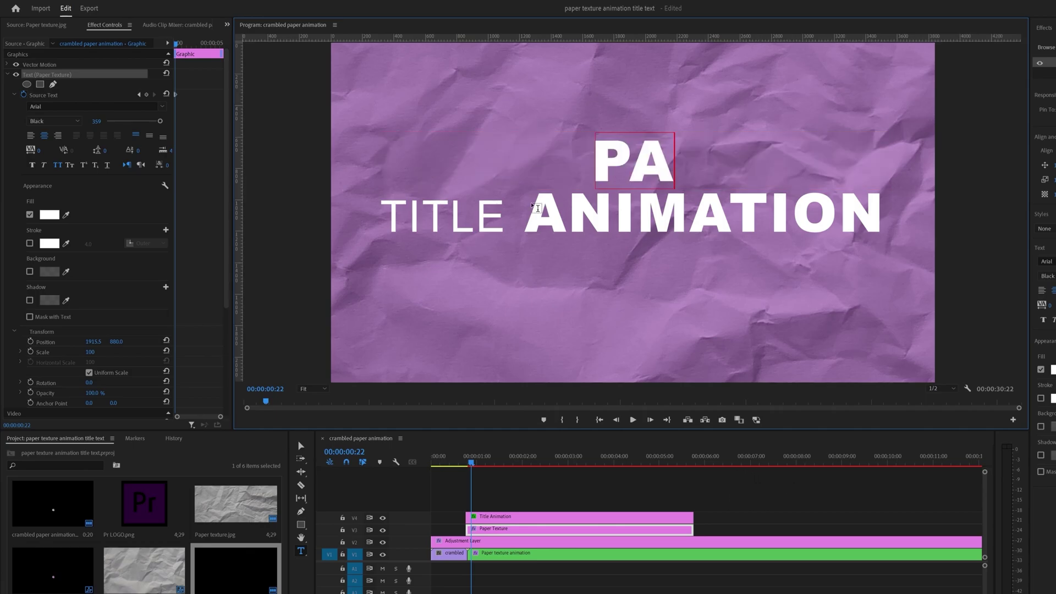
# At 00:00:00:19, delete 'APER TEXTURE' so only 'P' shows, then preview P to PA.
pyautogui.click(516, 490)
pyautogui.moveTo(474, 462); pyautogui.dragTo(468, 464)
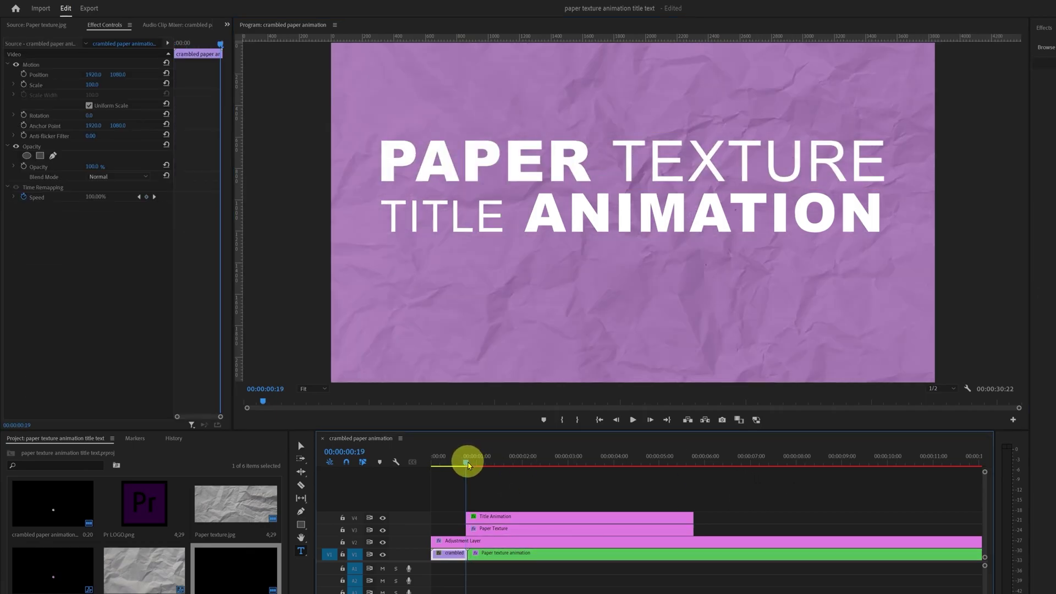
pyautogui.moveTo(419, 159); pyautogui.dragTo(1020, 211)
pyautogui.press('BackSpace')
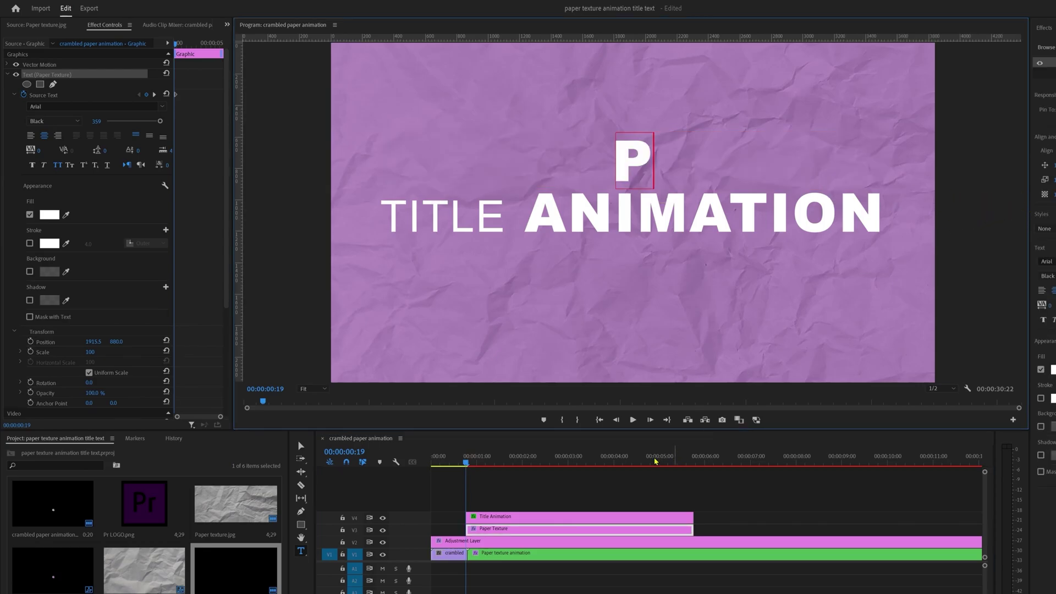
pyautogui.click(467, 463)
pyautogui.moveTo(467, 464)
pyautogui.mouseDown()
pyautogui.moveTo(485, 464)
pyautogui.moveTo(469, 464)
pyautogui.moveTo(477, 469)
pyautogui.mouseUp()
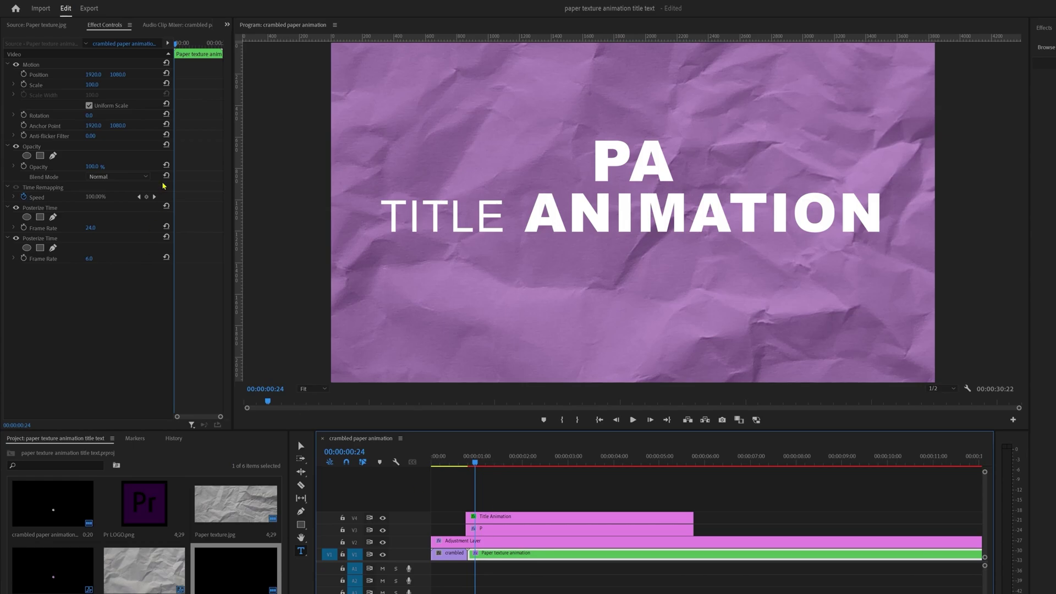
pyautogui.click(192, 286)
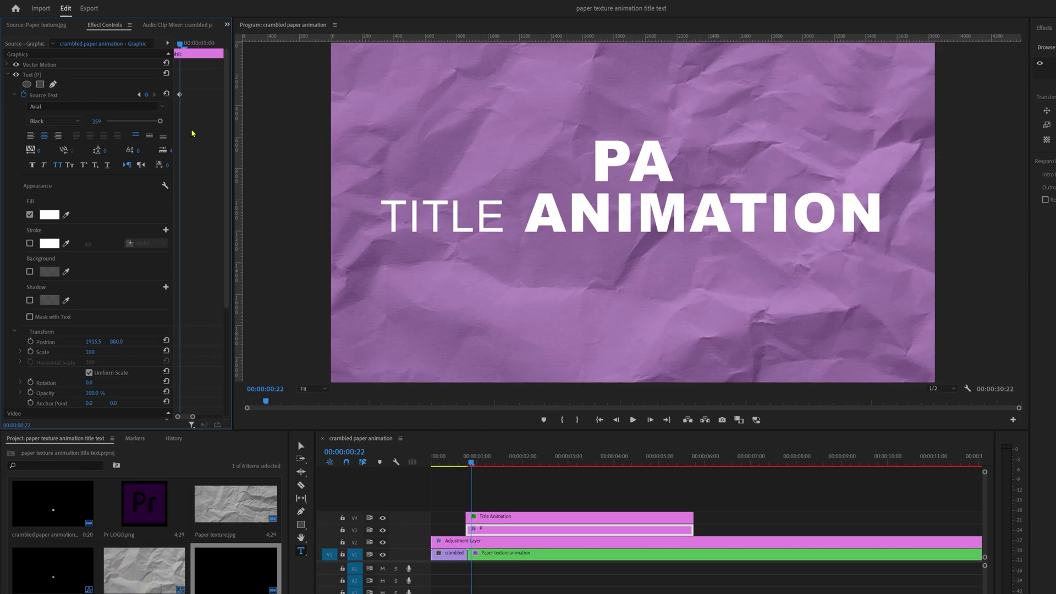
# At 00:00:01:00, paste the full line back and trim it to 'PAP'.
pyautogui.press('Right')
pyautogui.press('Right')
pyautogui.press('Right')
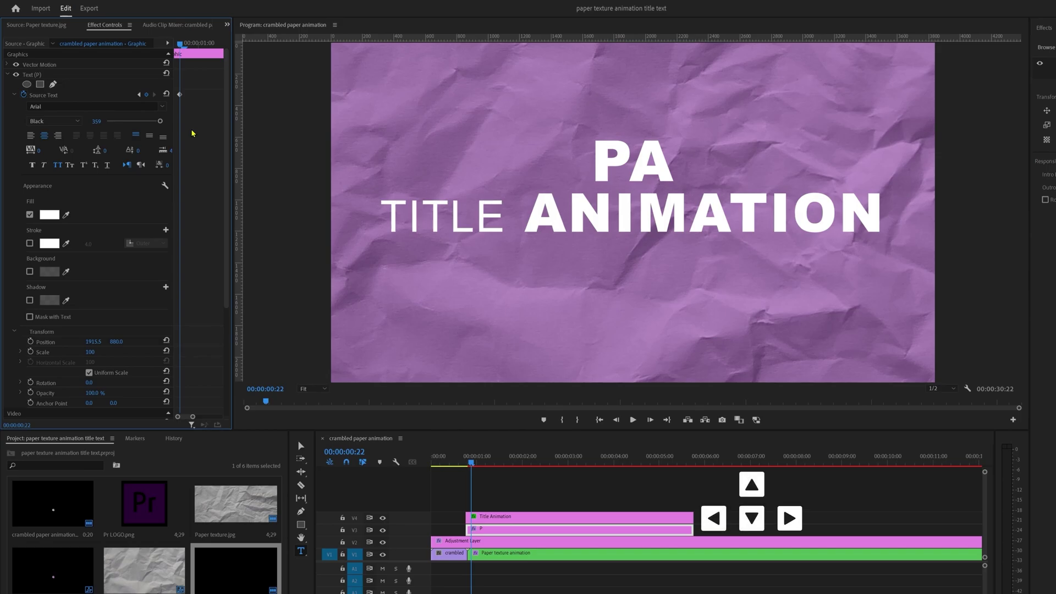
pyautogui.press('Left')
pyautogui.press('Left')
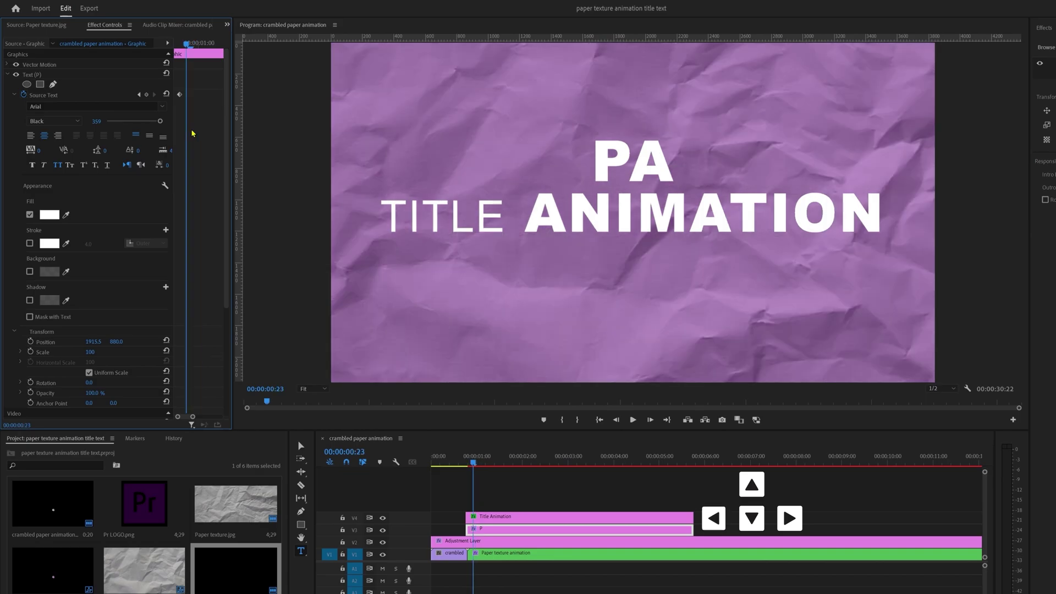
pyautogui.press('Right')
pyautogui.press('Right')
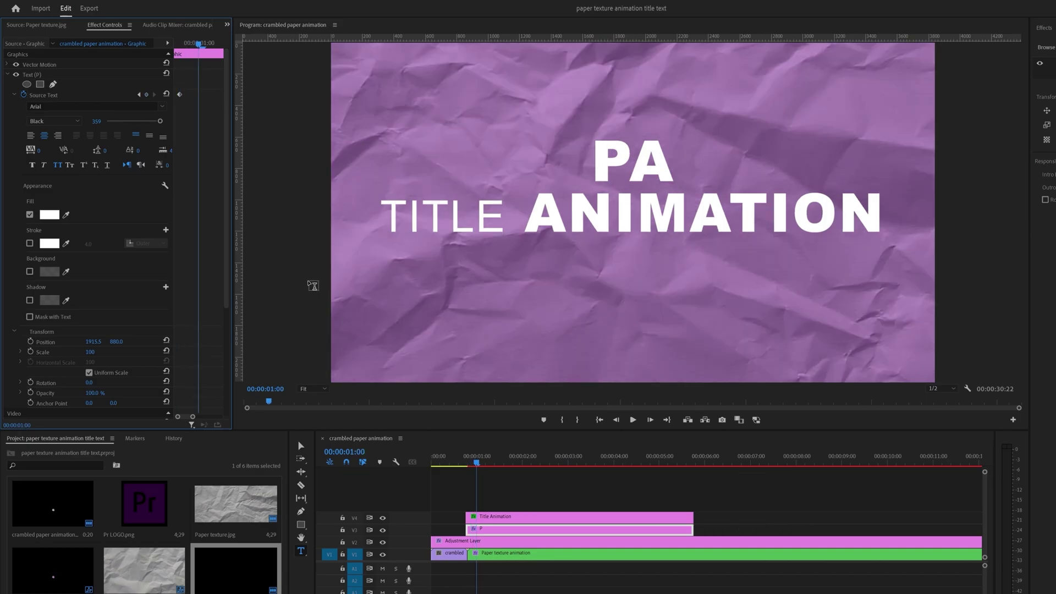
pyautogui.click(666, 152)
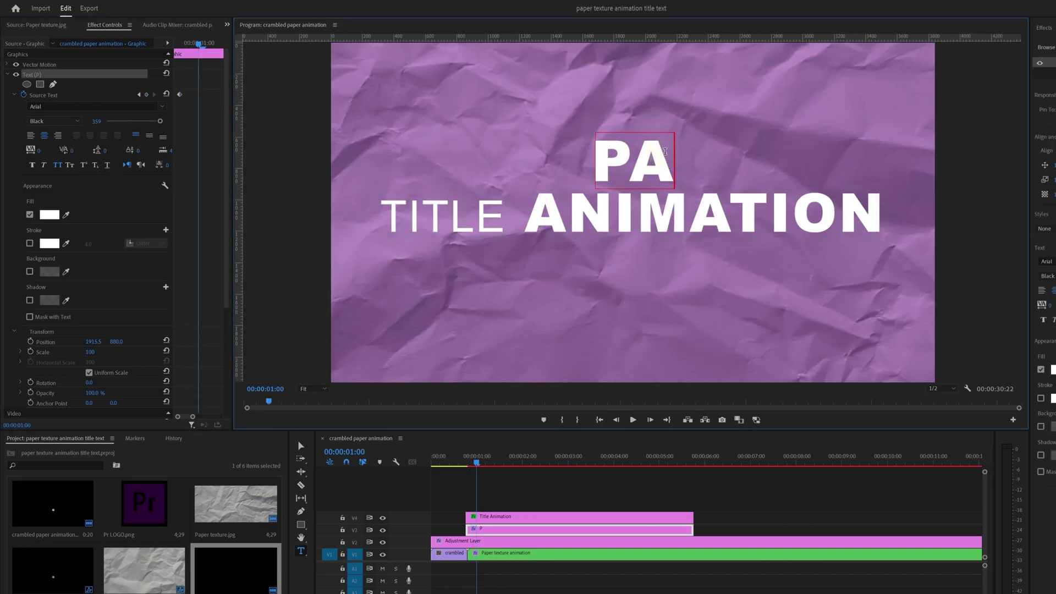
pyautogui.hotkey('ctrl', 'v')
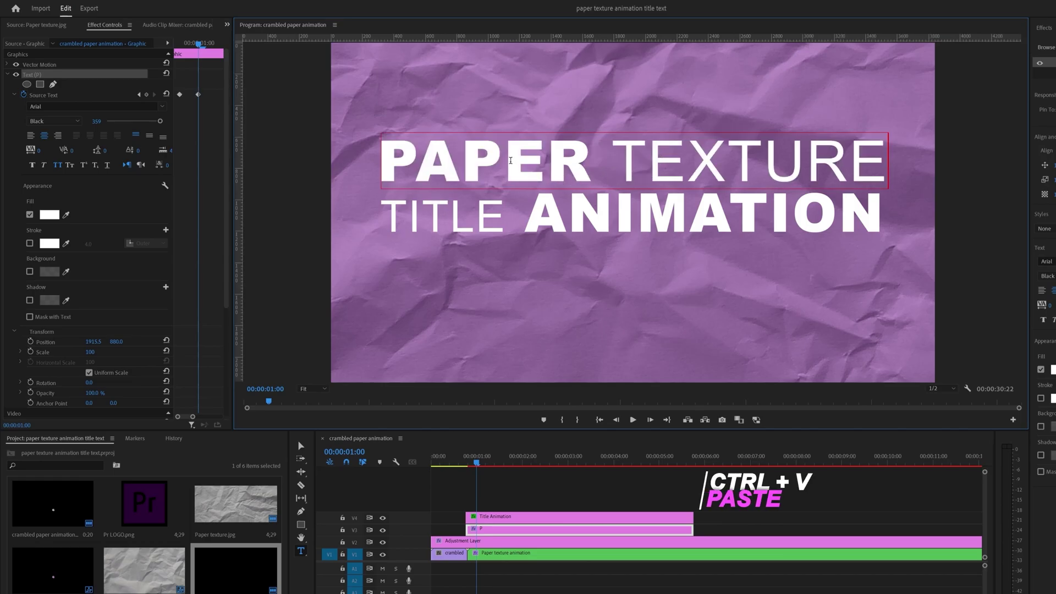
pyautogui.moveTo(511, 161); pyautogui.dragTo(887, 167)
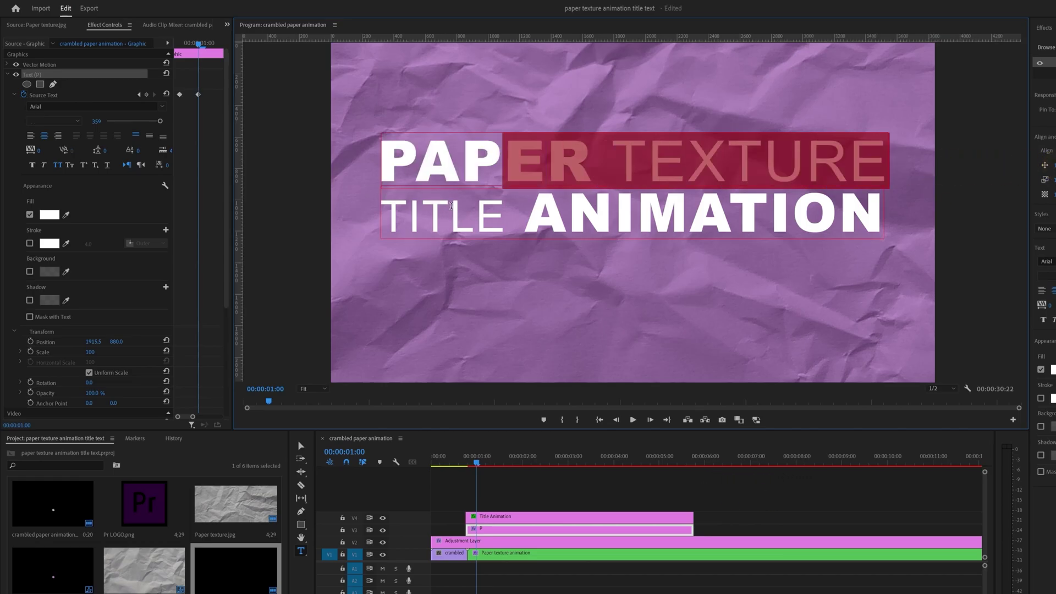
pyautogui.press('BackSpace')
# Step ahead a few frames at a time, pasting and trimming to reveal one more letter each time until 'PAPER TEXTURE'.
pyautogui.press('Right')
pyautogui.press('Right')
pyautogui.press('Right')
pyautogui.hotkey('ctrl', 'v')
pyautogui.press('BackSpace')
pyautogui.press('Right')
pyautogui.press('Right')
pyautogui.press('Right')
pyautogui.hotkey('ctrl', 'v')
pyautogui.press('BackSpace')
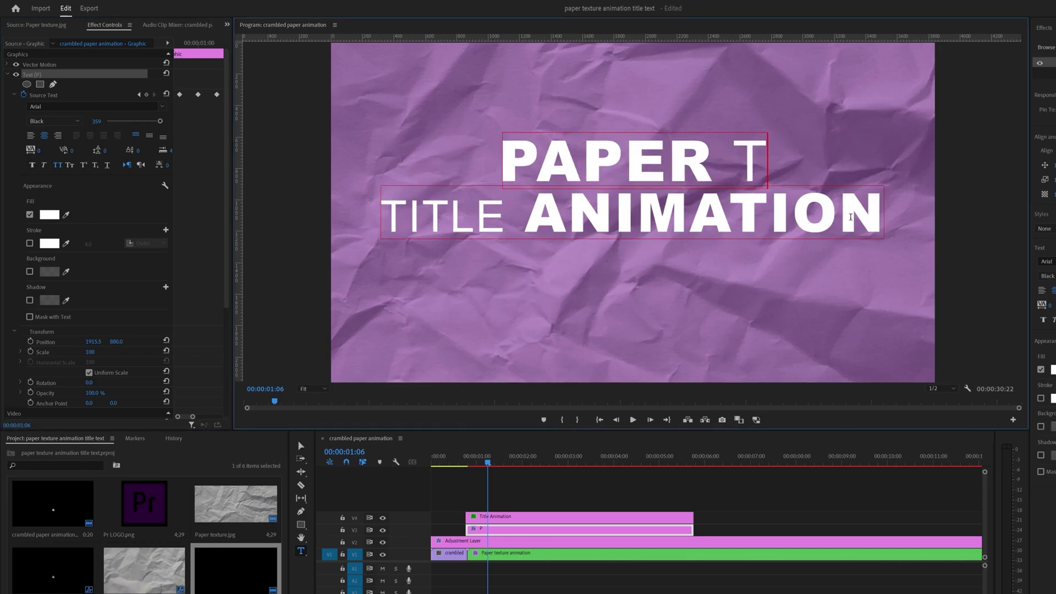
pyautogui.press('Right')
pyautogui.press('Right')
pyautogui.press('Right')
pyautogui.hotkey('ctrl', 'v')
pyautogui.press('Right')
pyautogui.press('Right')
pyautogui.press('Right')
pyautogui.hotkey('ctrl', 'v')
pyautogui.moveTo(764, 163); pyautogui.dragTo(1027, 219)
pyautogui.press('BackSpace')
pyautogui.press('Right')
pyautogui.press('Right')
pyautogui.press('Right')
pyautogui.press('Right')
pyautogui.press('Right')
pyautogui.press('Right')
pyautogui.moveTo(853, 163); pyautogui.dragTo(957, 163)
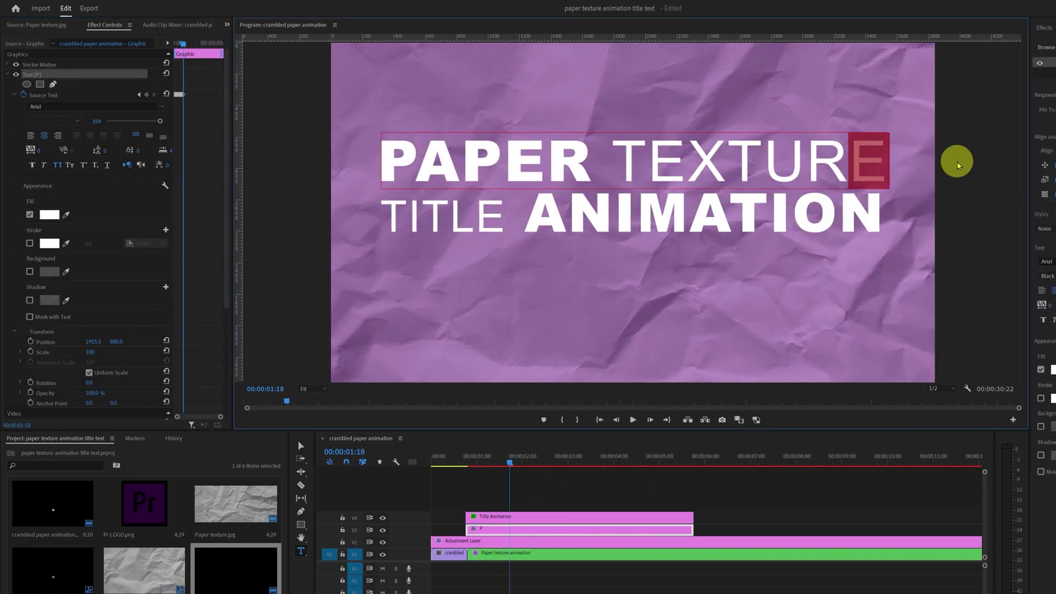
pyautogui.press('Right')
pyautogui.press('Right')
pyautogui.press('Right')
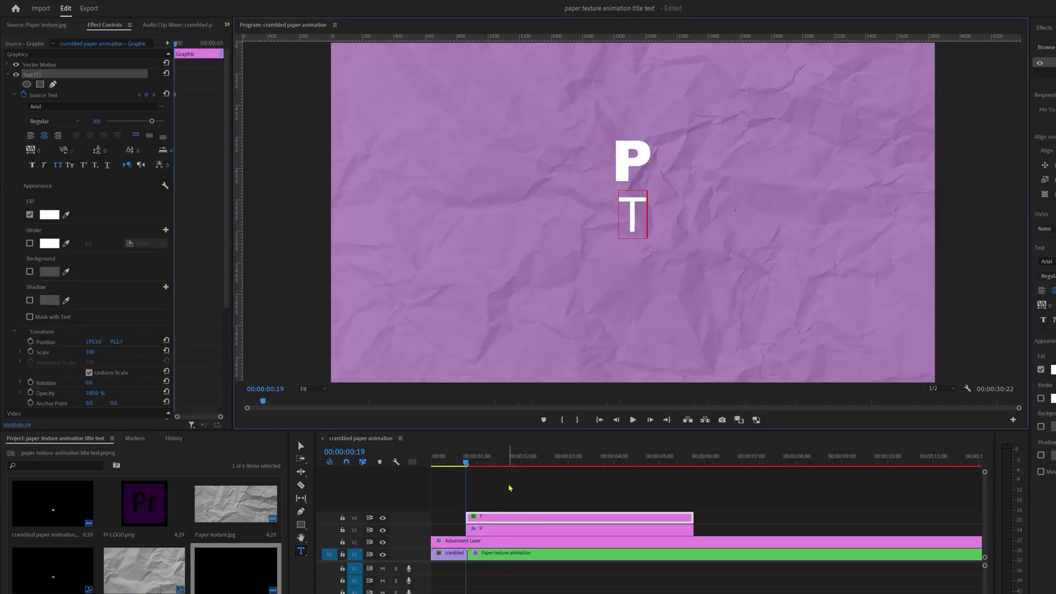
# Keyframe the second line's text so 'TITLE ANIMATION' types on letter by letter.
pyautogui.write('IT')
pyautogui.click(514, 484)
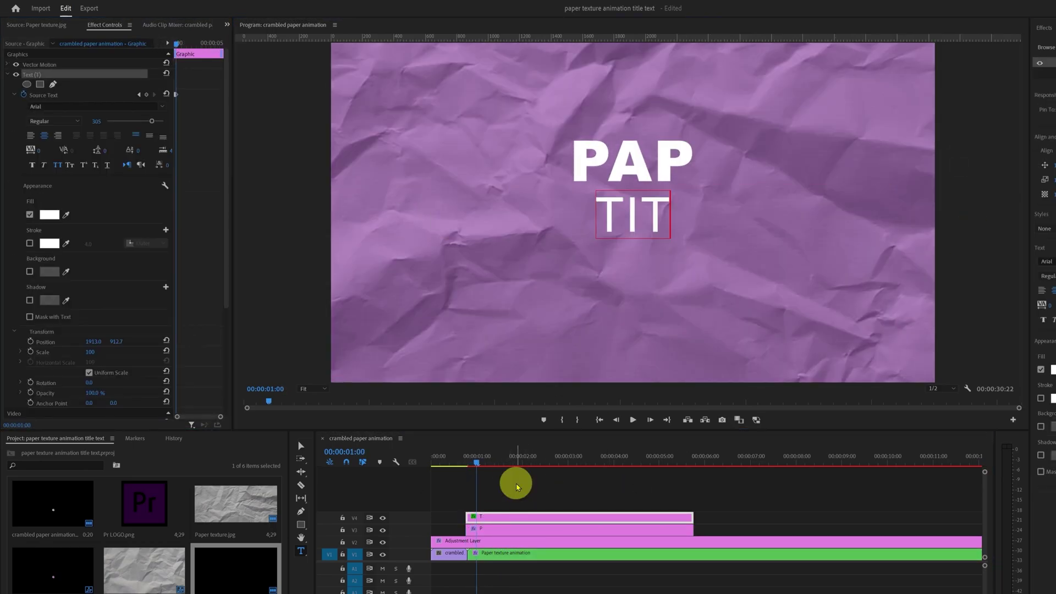
pyautogui.click(681, 210)
pyautogui.write('LE ANI')
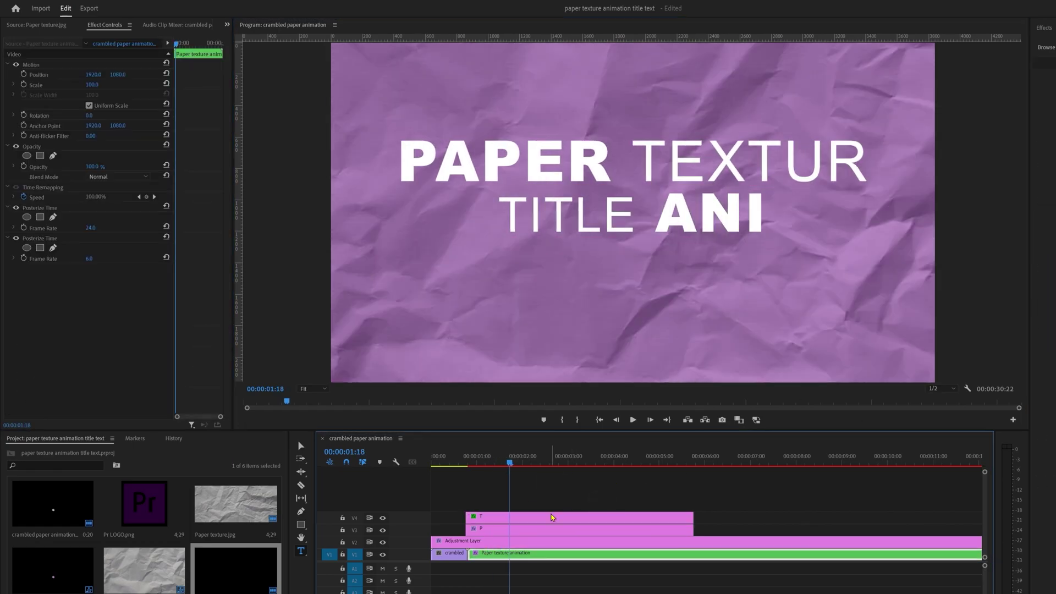
# Move the second-line title clip to start at 00:00:01:22, where PAPER TEXTURE completes.
pyautogui.click(567, 519)
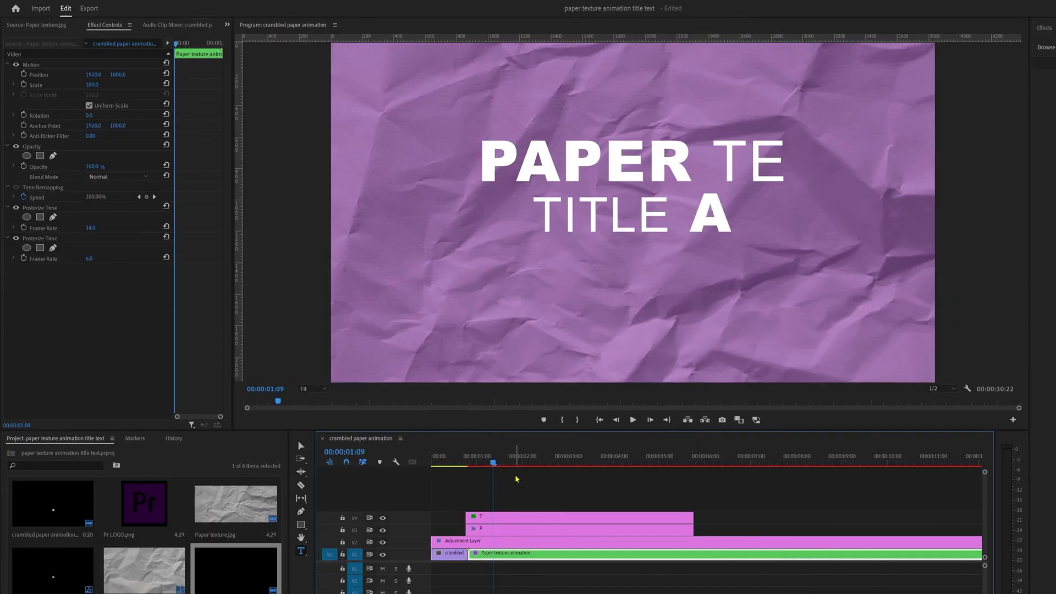
pyautogui.moveTo(493, 516); pyautogui.dragTo(521, 517)
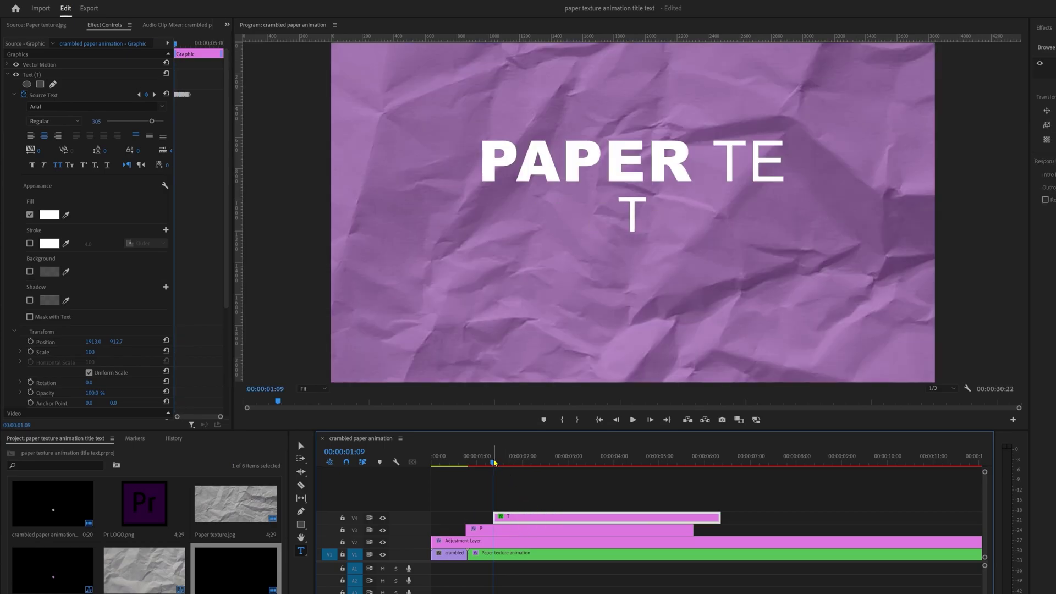
pyautogui.click(505, 465)
pyautogui.moveTo(506, 467); pyautogui.dragTo(515, 465)
pyautogui.moveTo(511, 516); pyautogui.dragTo(532, 519)
# Extend both title clips to the background's end and save the project.
pyautogui.click(585, 480)
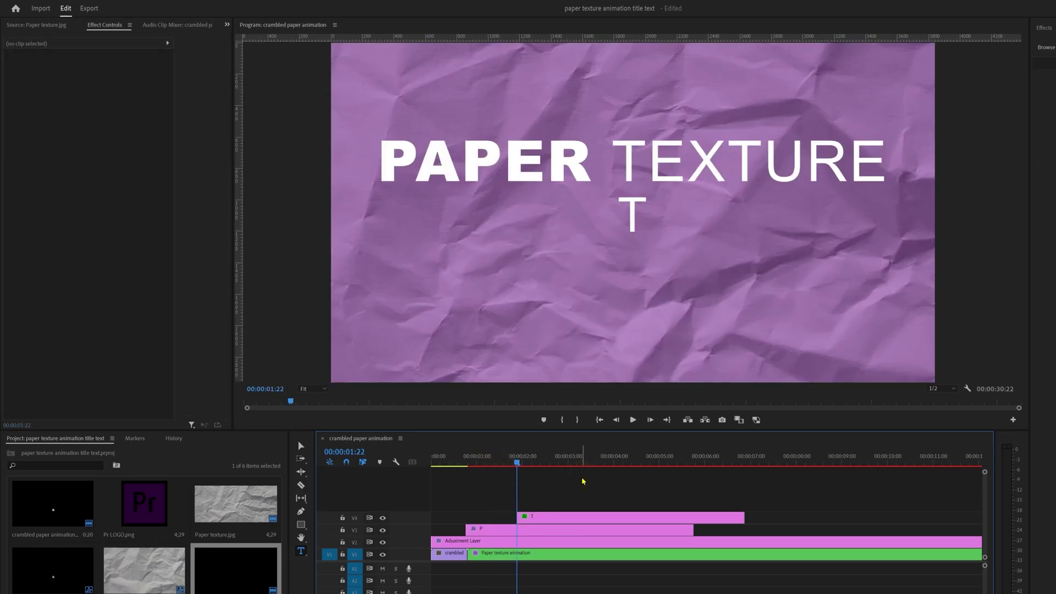
pyautogui.press('-')
pyautogui.press('-')
pyautogui.press('-')
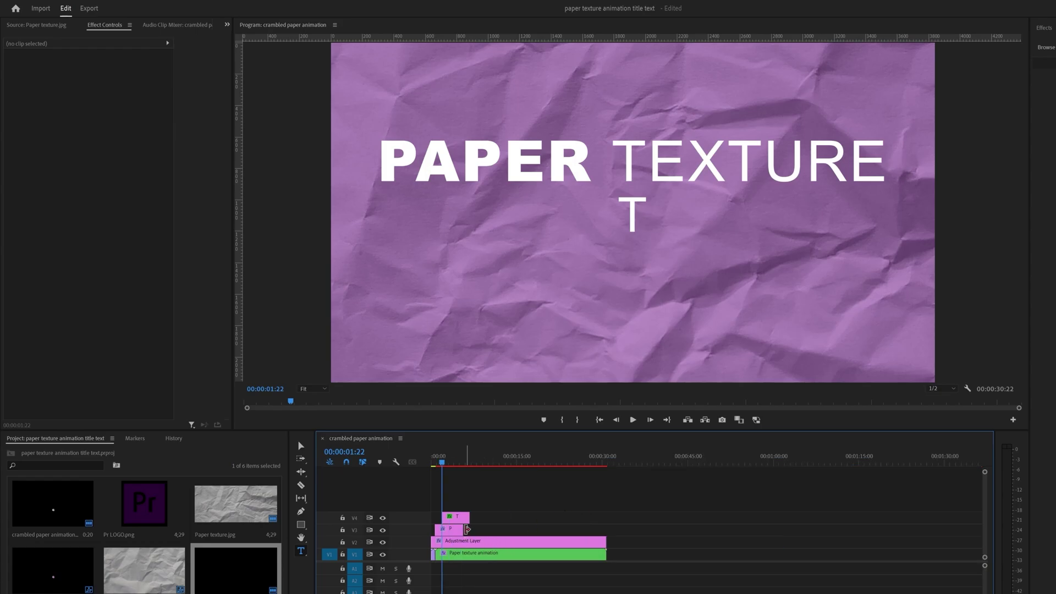
pyautogui.moveTo(468, 530); pyautogui.dragTo(606, 519)
pyautogui.click(545, 498)
pyautogui.hotkey('ctrl', 's')
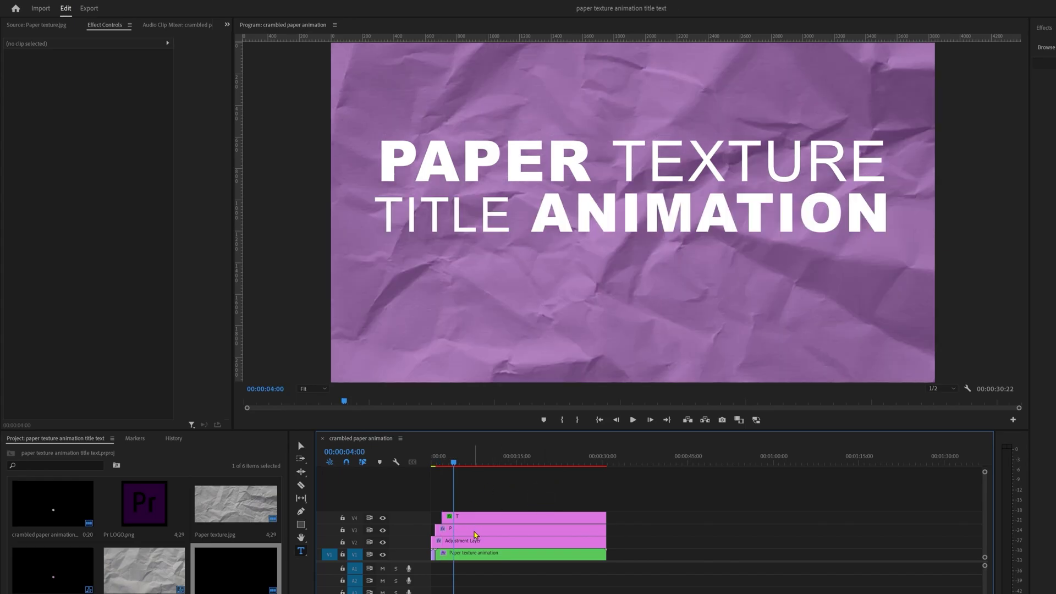
pyautogui.click(476, 535)
# Apply Roughen Edges to the first title clip with Border 15, Edge Sharpness 4, Scale 120.
pyautogui.click(1045, 28)
pyautogui.moveTo(885, 44); pyautogui.dragTo(797, 52)
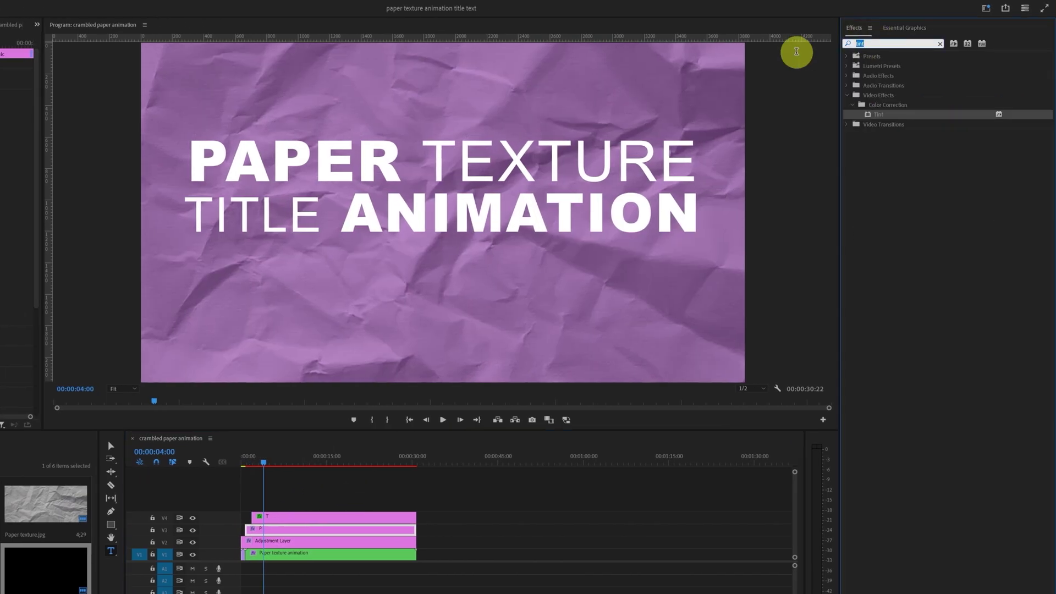
pyautogui.write('rou')
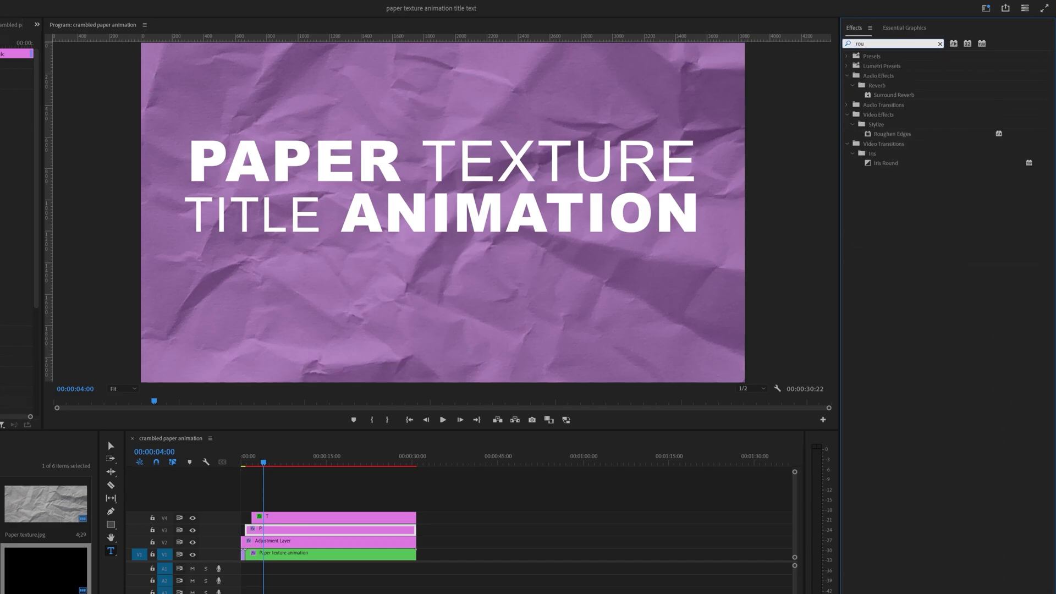
pyautogui.write('ghen')
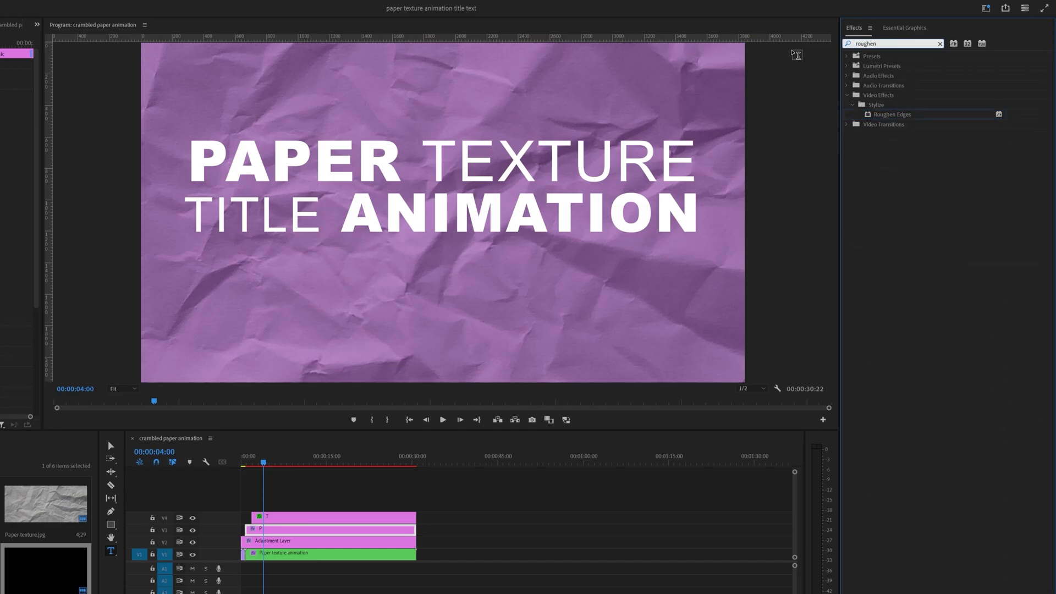
pyautogui.doubleClick(899, 116)
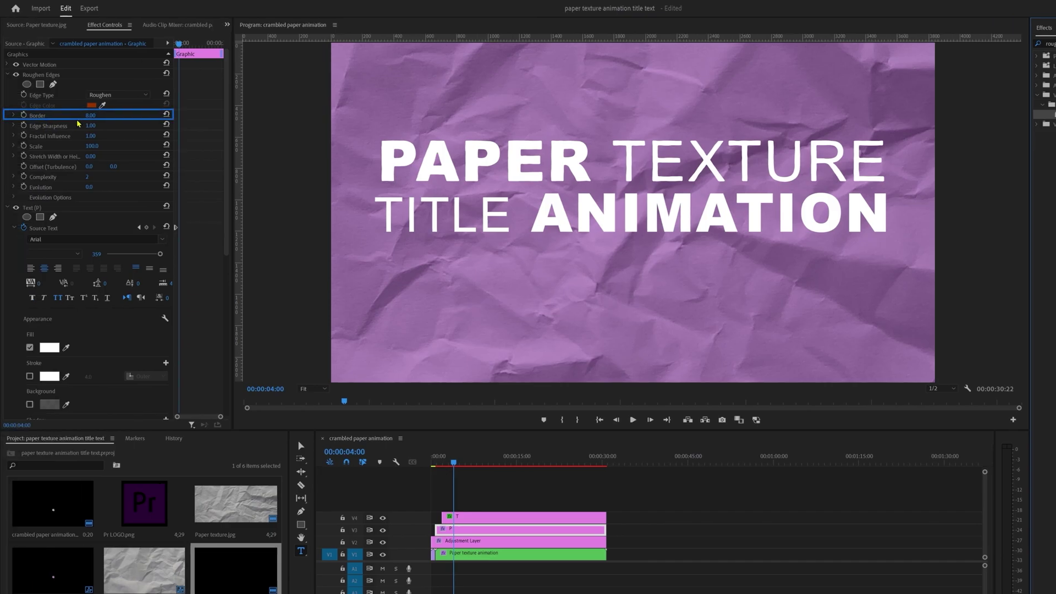
pyautogui.click(92, 115)
pyautogui.write('15')
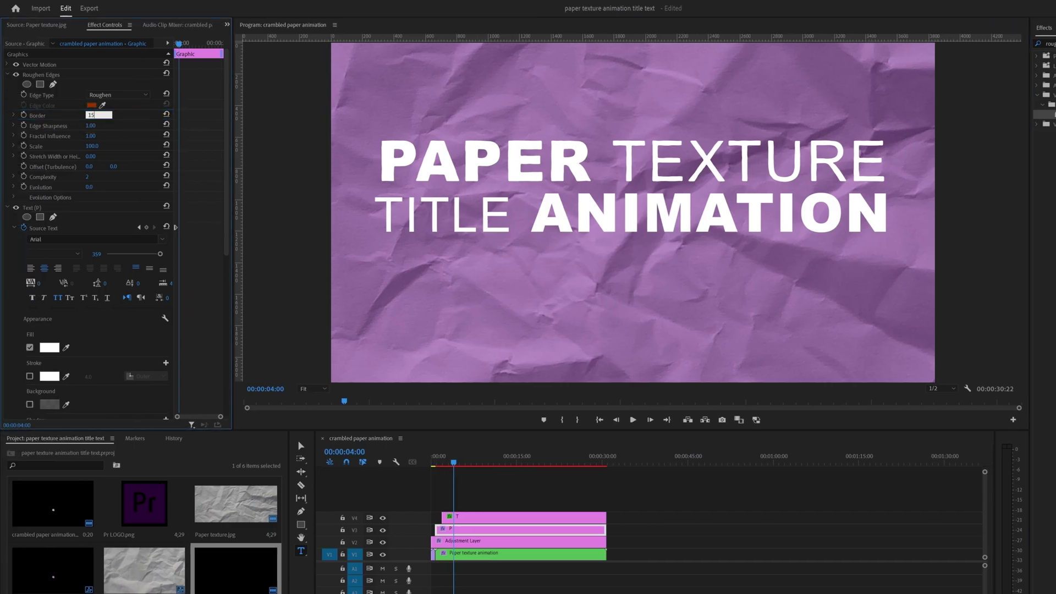
pyautogui.click(95, 126)
pyautogui.write('4')
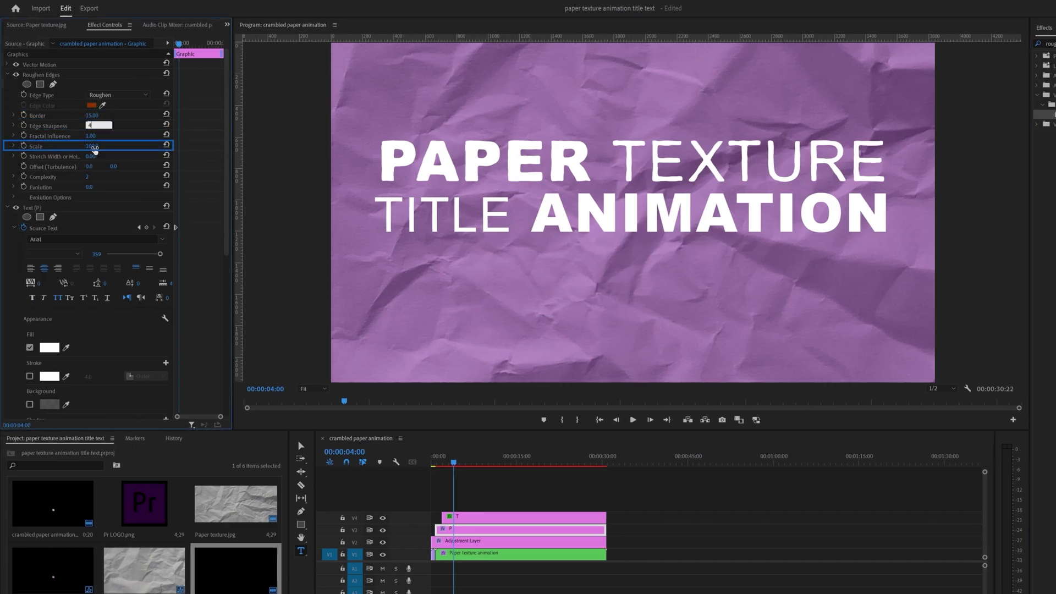
pyautogui.click(92, 145)
pyautogui.write('120')
pyautogui.press('Return')
# Copy the Roughen Edges effect for the 'TITLE ANIMATION' clip.
pyautogui.click(43, 75)
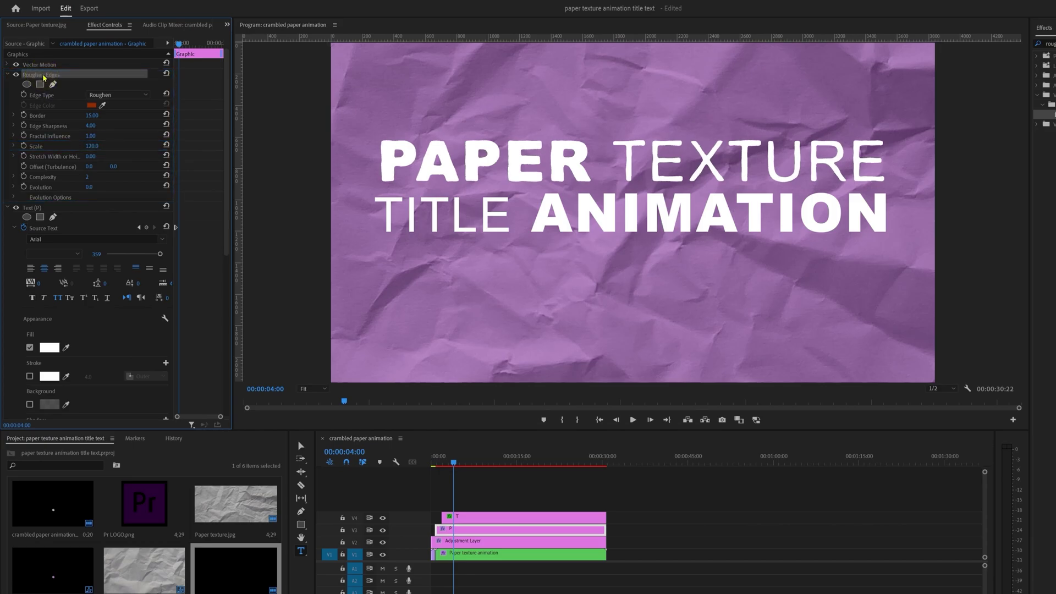
pyautogui.hotkey('ctrl', 'c')
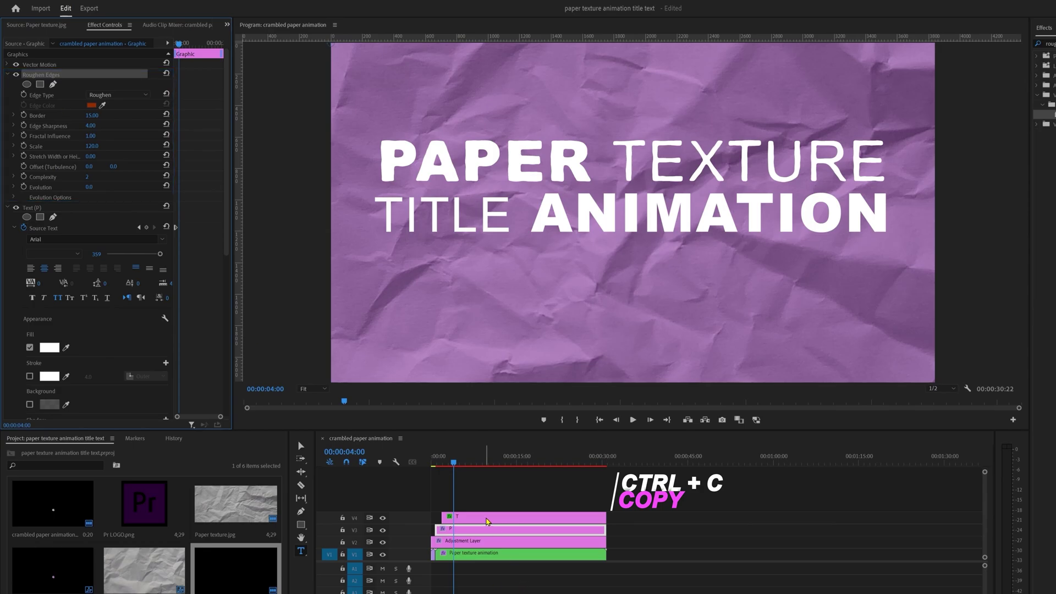
pyautogui.click(486, 520)
pyautogui.hotkey('ctrl', 'v')
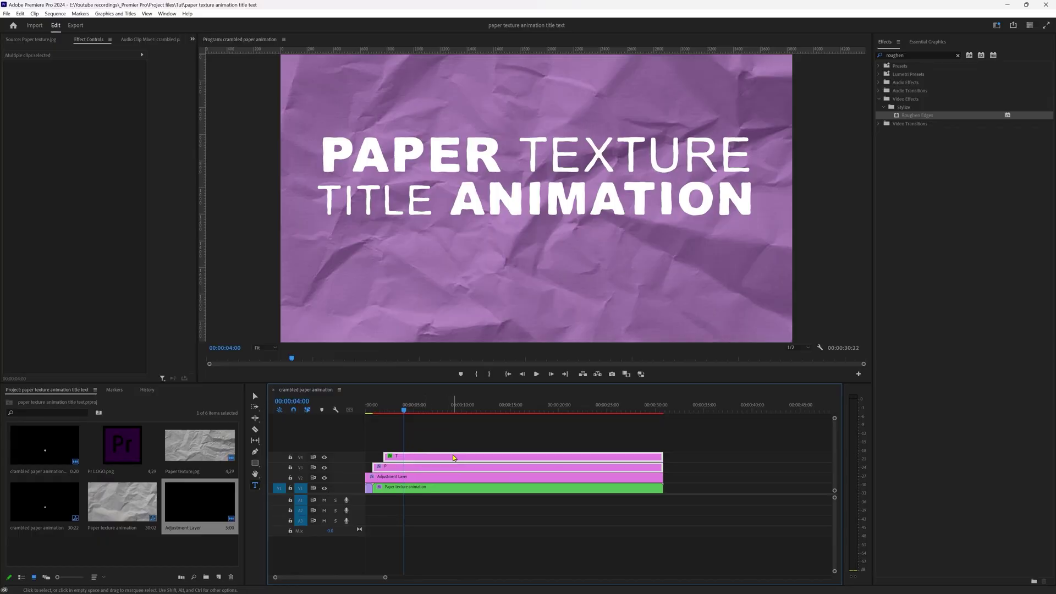
# Duplicate the paper texture clip onto the upper tracks.
pyautogui.moveTo(431, 448); pyautogui.dragTo(458, 420)
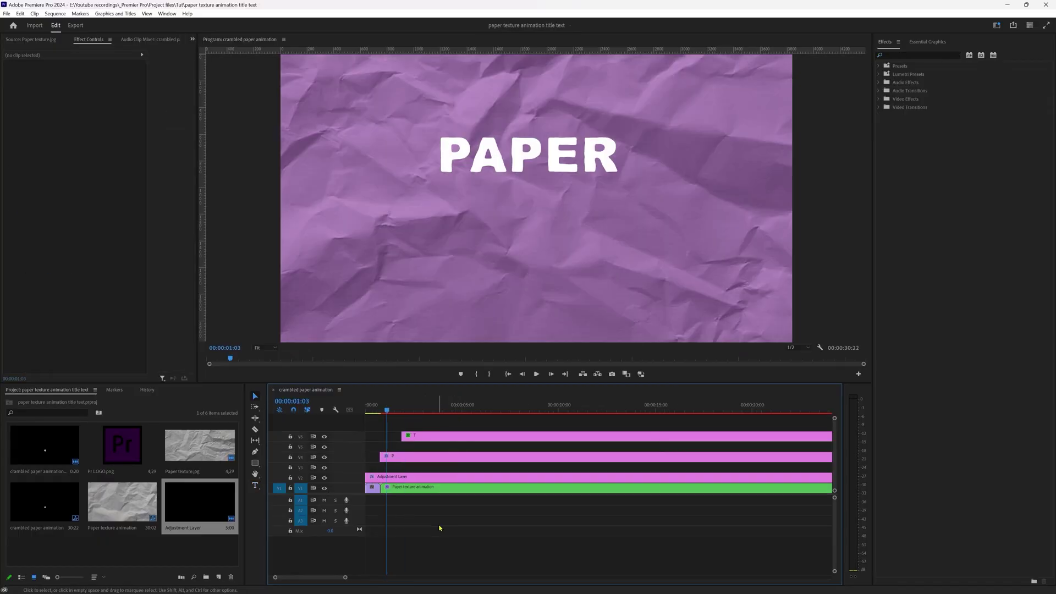
pyautogui.click(405, 491)
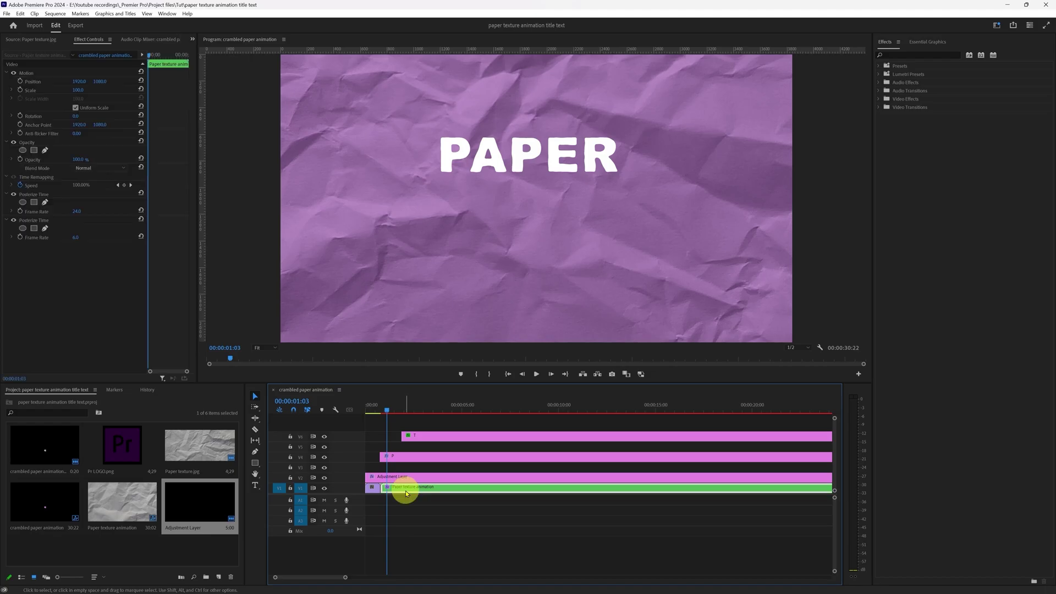
pyautogui.moveTo(405, 491); pyautogui.dragTo(410, 443)
# Apply Track Matte Key to the V3 paper copy with the Video 4 title as matte.
pyautogui.click(399, 470)
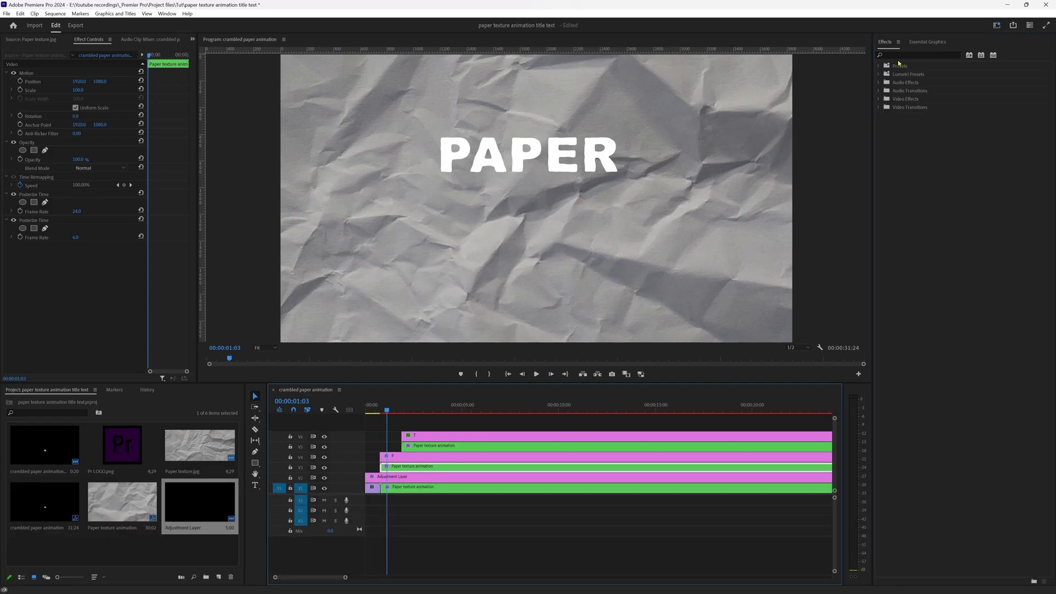
pyautogui.click(918, 55)
pyautogui.write('track matter')
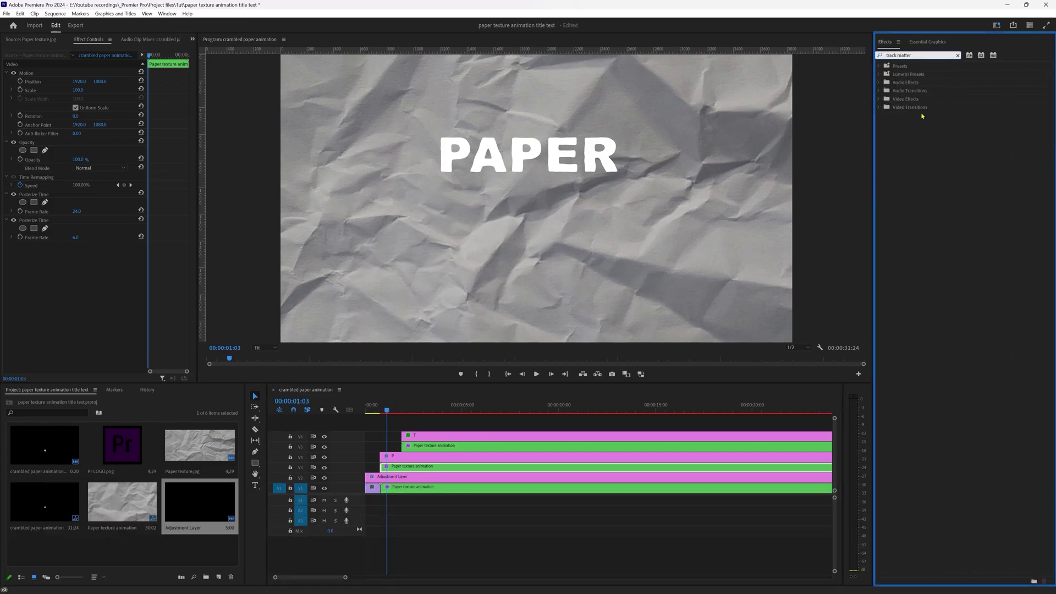
pyautogui.click(914, 116)
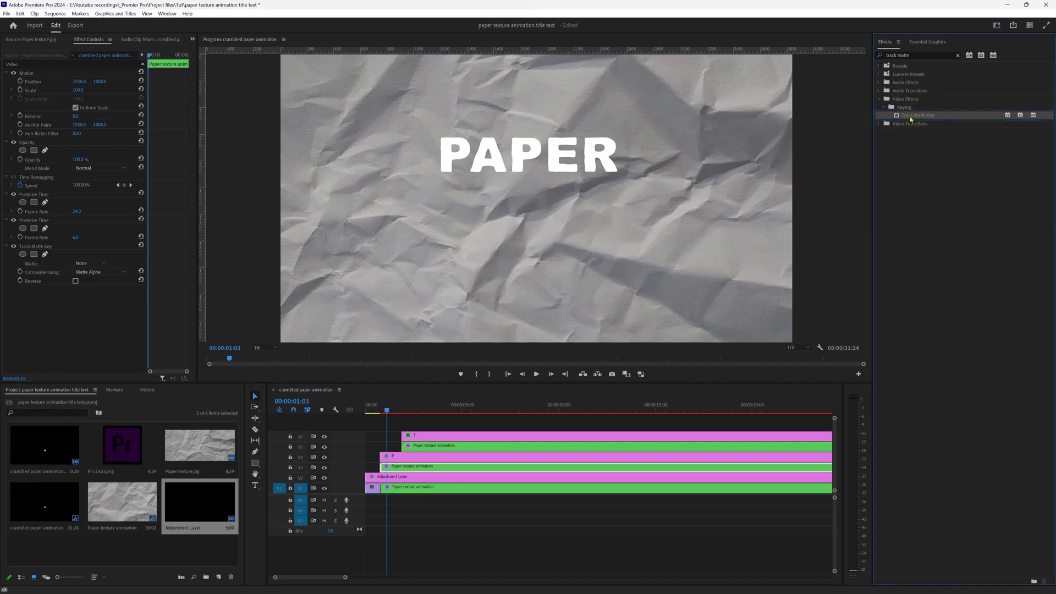
pyautogui.moveTo(912, 115); pyautogui.dragTo(96, 266)
pyautogui.click(96, 264)
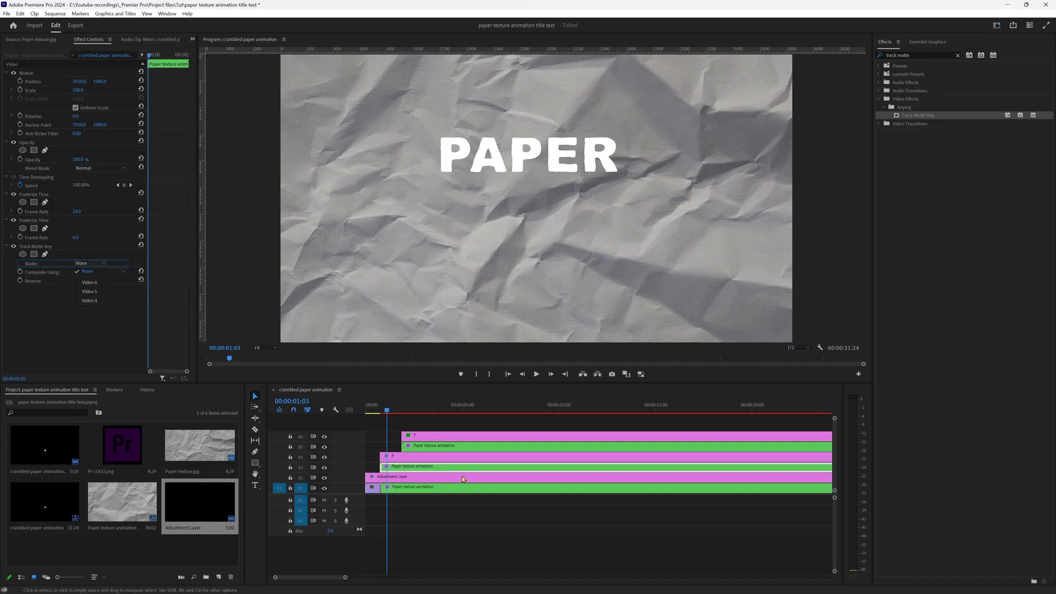
pyautogui.click(438, 457)
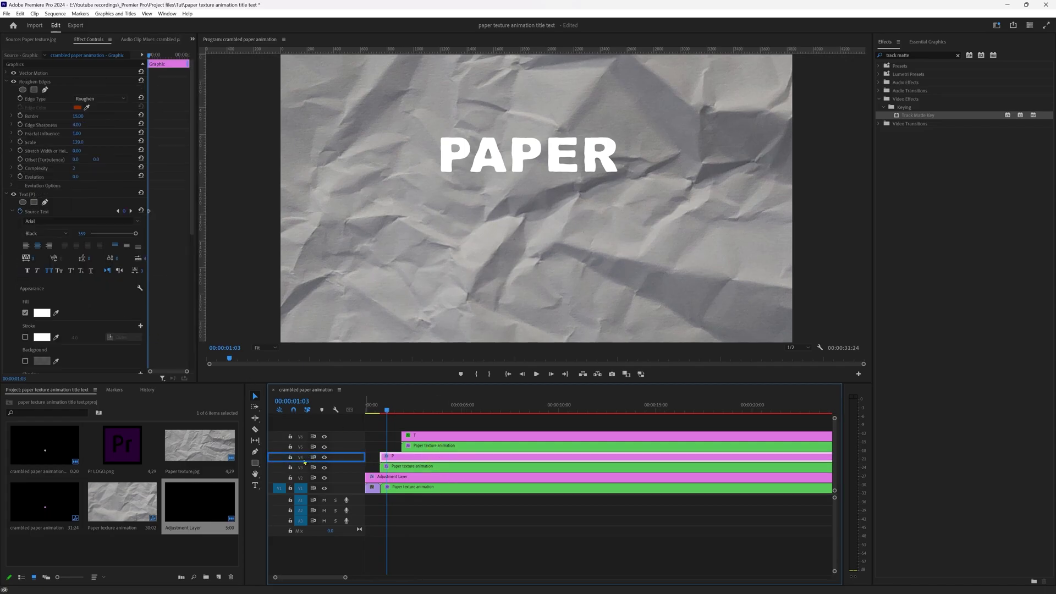
pyautogui.click(427, 469)
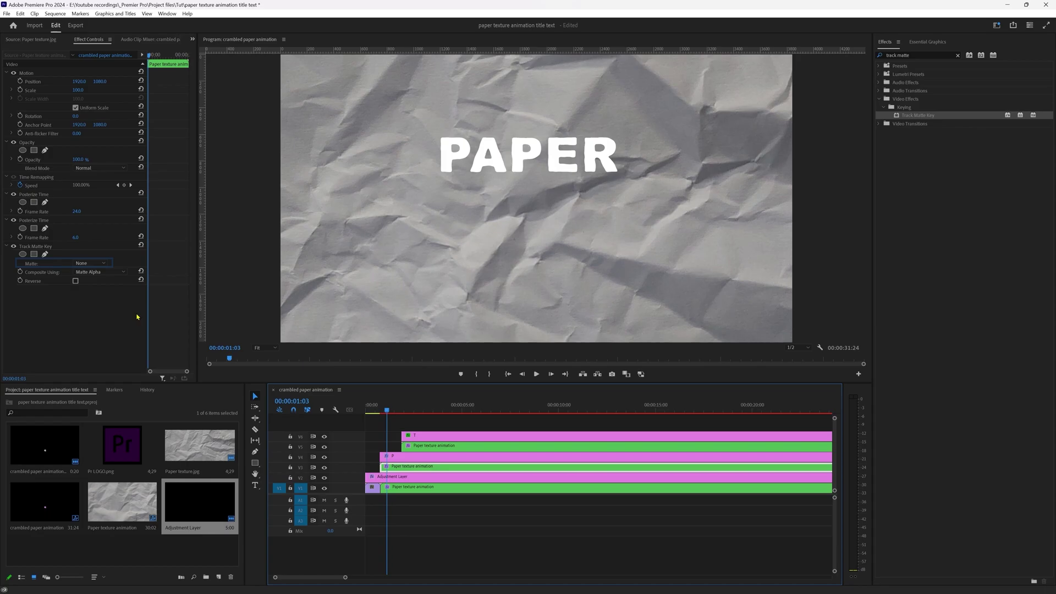
pyautogui.click(92, 264)
pyautogui.click(89, 301)
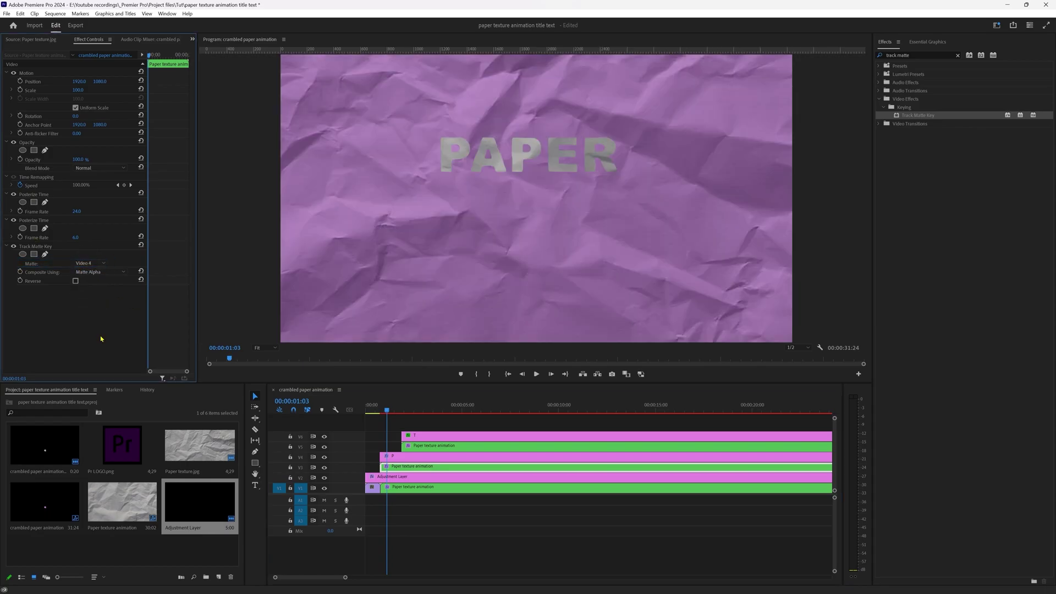
# Set the V3 copy's blend mode to Screen so PAPER TEXTURE turns white.
pyautogui.click(102, 169)
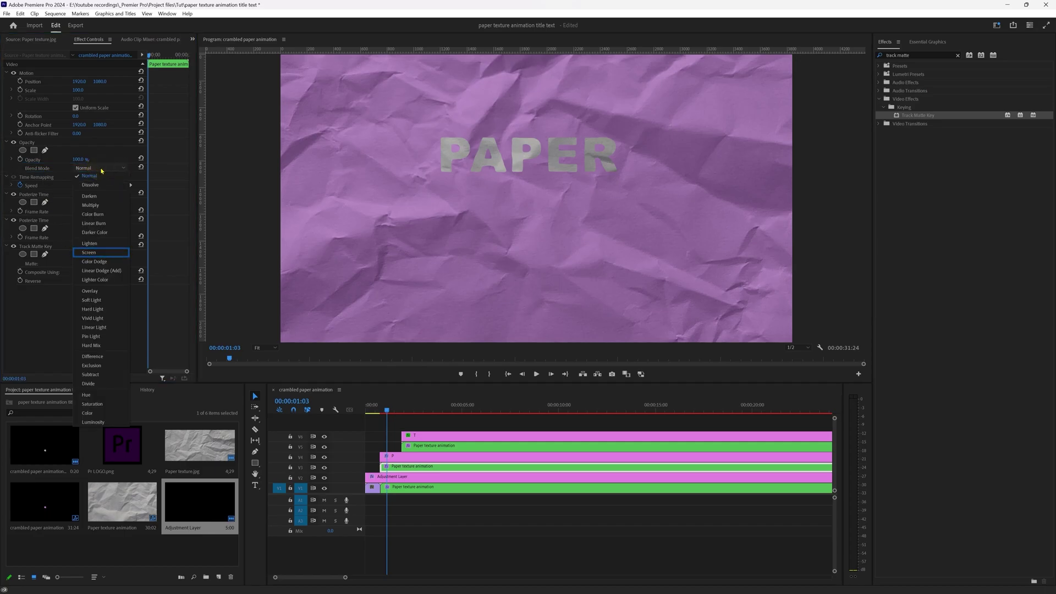
pyautogui.click(90, 252)
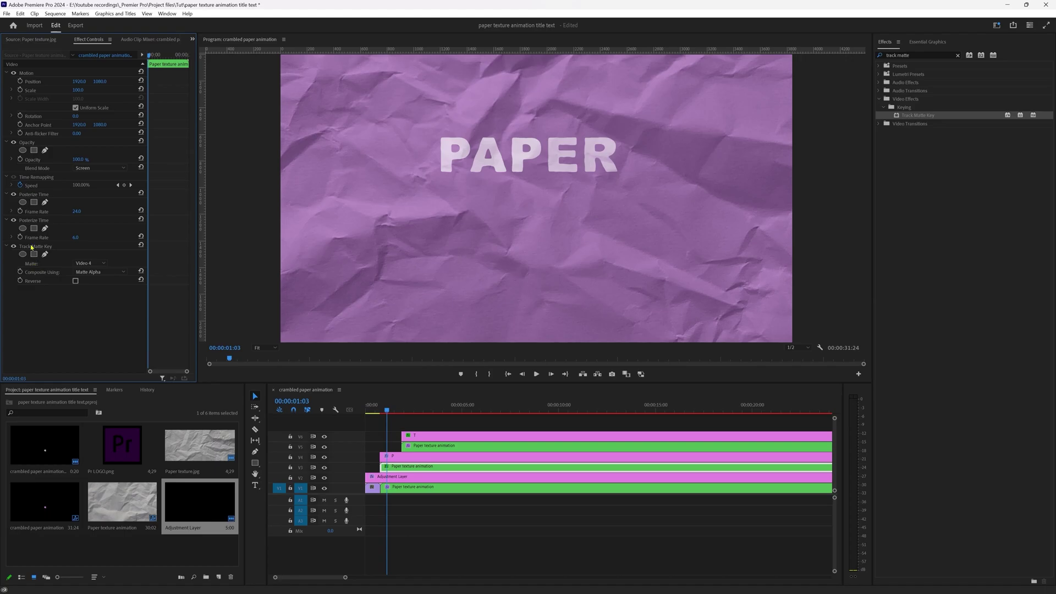
pyautogui.click(31, 248)
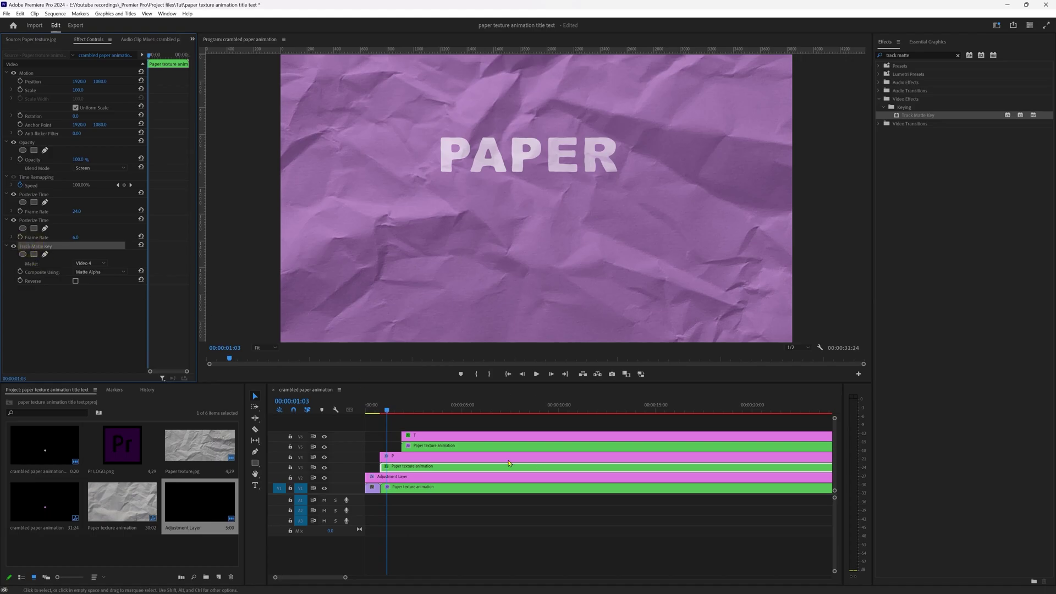
# Paste Track Matte Key onto the V5 paper copy and set its matte to Video 6.
pyautogui.click(469, 445)
pyautogui.click(440, 408)
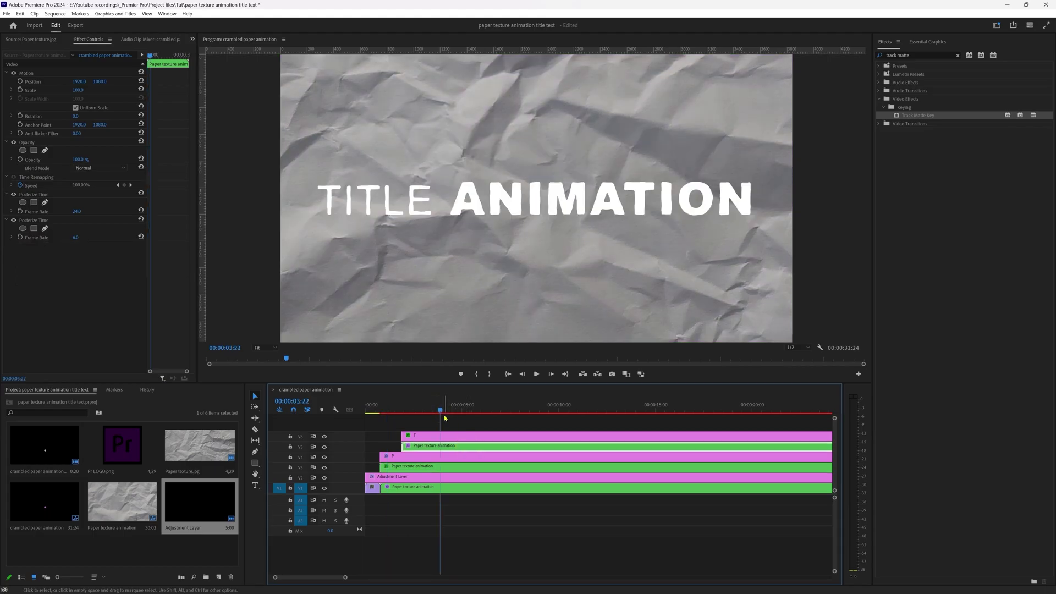
pyautogui.hotkey('ctrl', 'v')
pyautogui.click(89, 264)
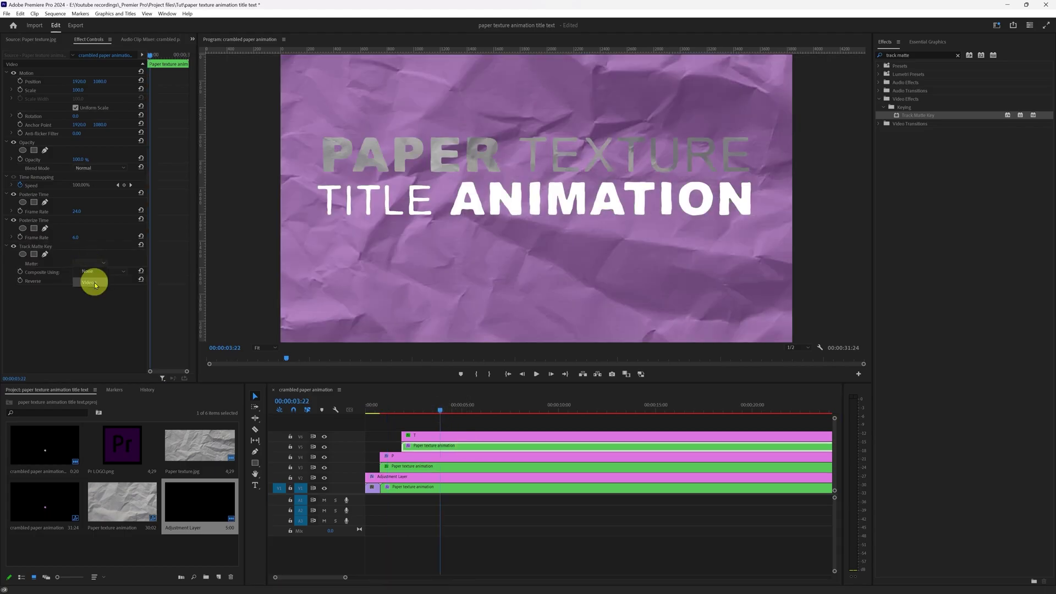
pyautogui.click(95, 284)
pyautogui.click(439, 439)
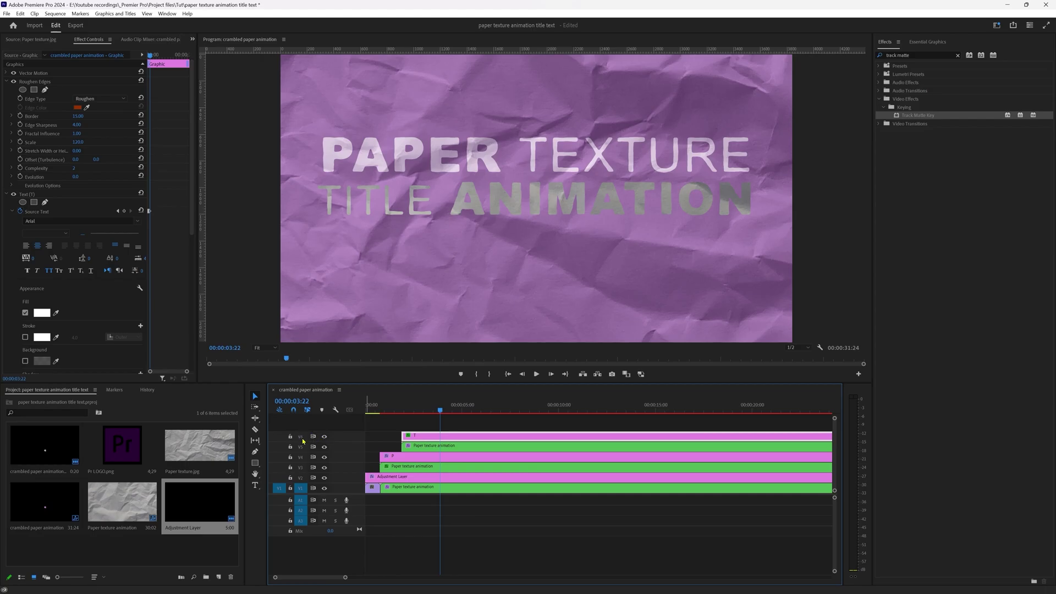
pyautogui.click(444, 446)
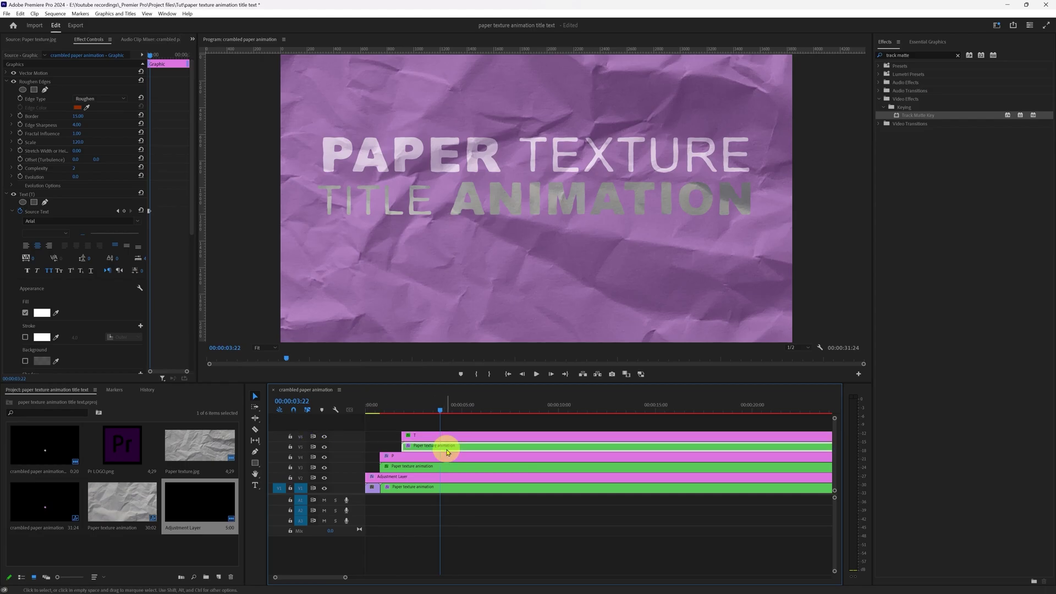
# Set the V5 copy to Screen and move the short V1 clip up to V7.
pyautogui.click(88, 172)
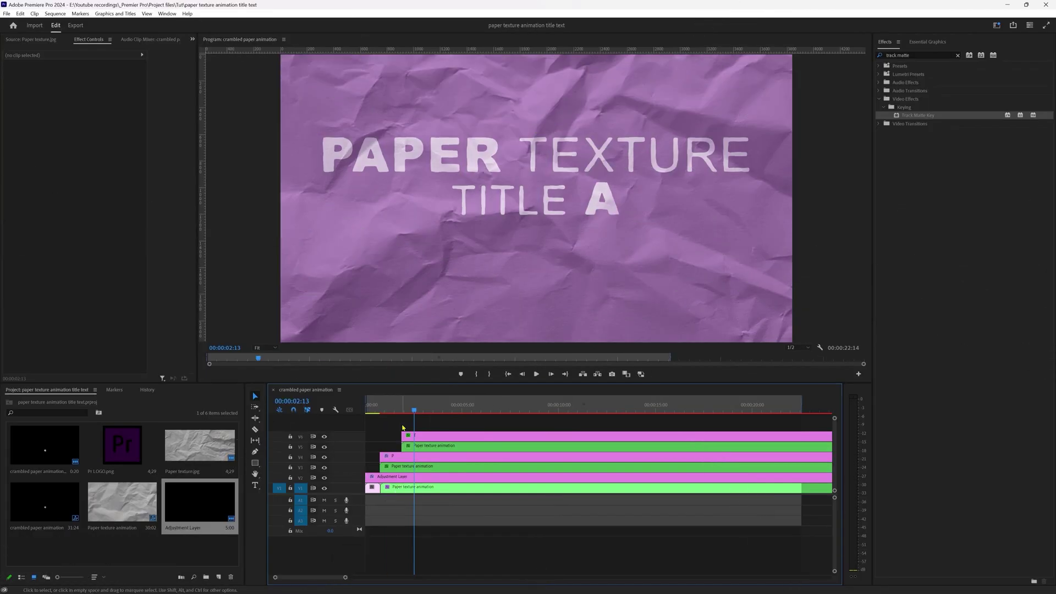
pyautogui.click(375, 489)
pyautogui.moveTo(376, 491); pyautogui.dragTo(480, 427)
pyautogui.click(404, 409)
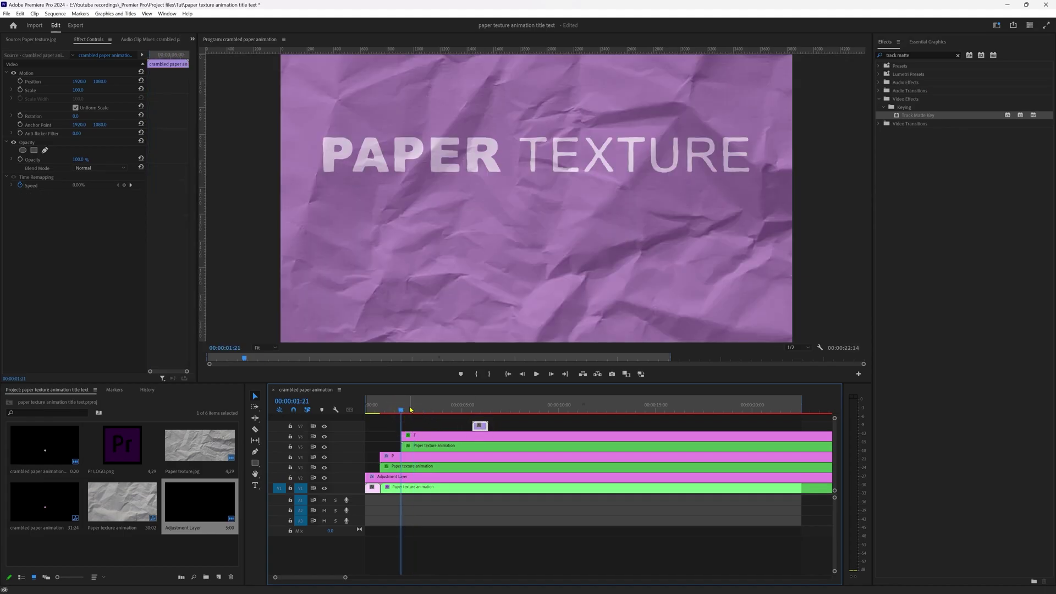
pyautogui.moveTo(410, 409); pyautogui.dragTo(432, 425)
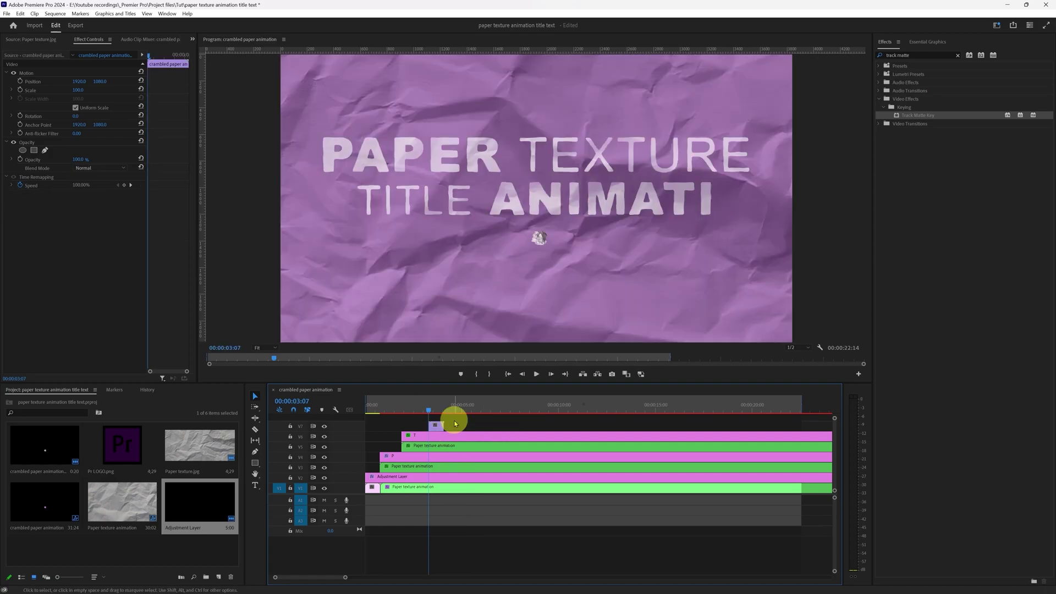
pyautogui.click(455, 424)
# Place Pr LOGO.png on the top track at about 00:00:03:07.
pyautogui.click(125, 454)
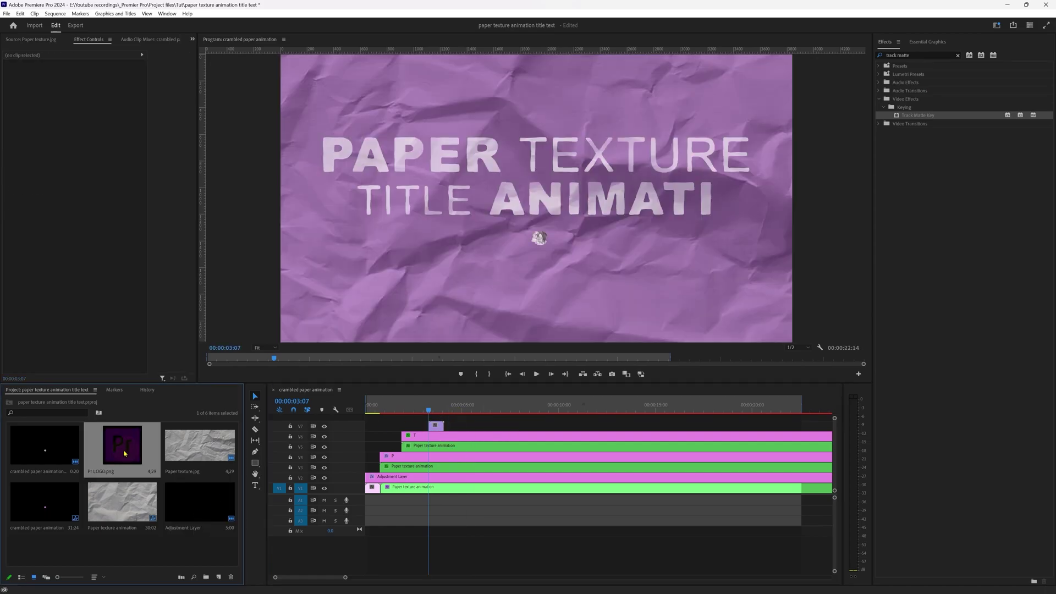
pyautogui.moveTo(124, 454); pyautogui.dragTo(433, 420)
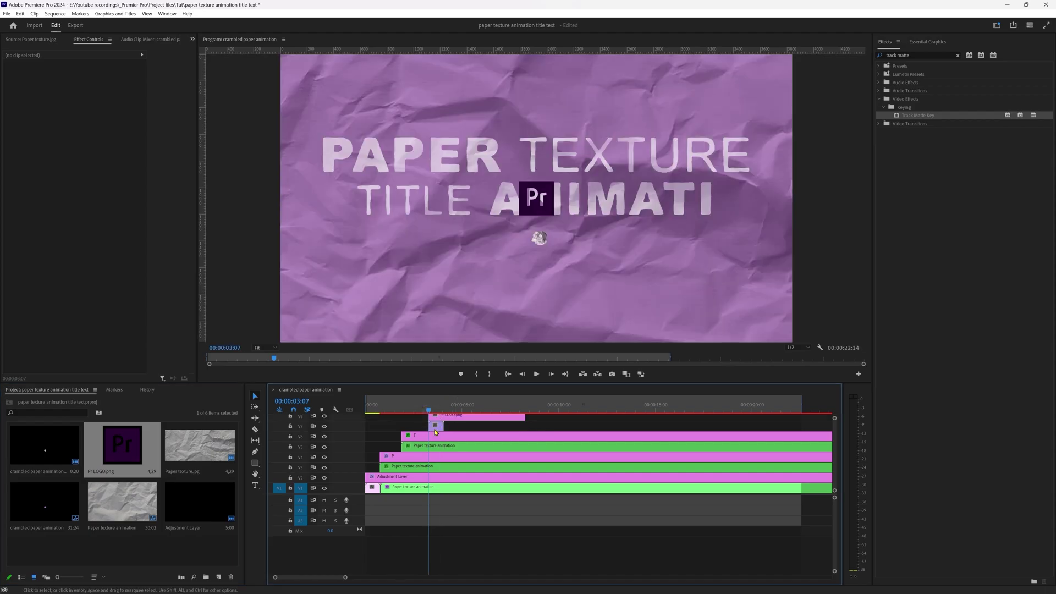
pyautogui.click(435, 428)
pyautogui.click(440, 408)
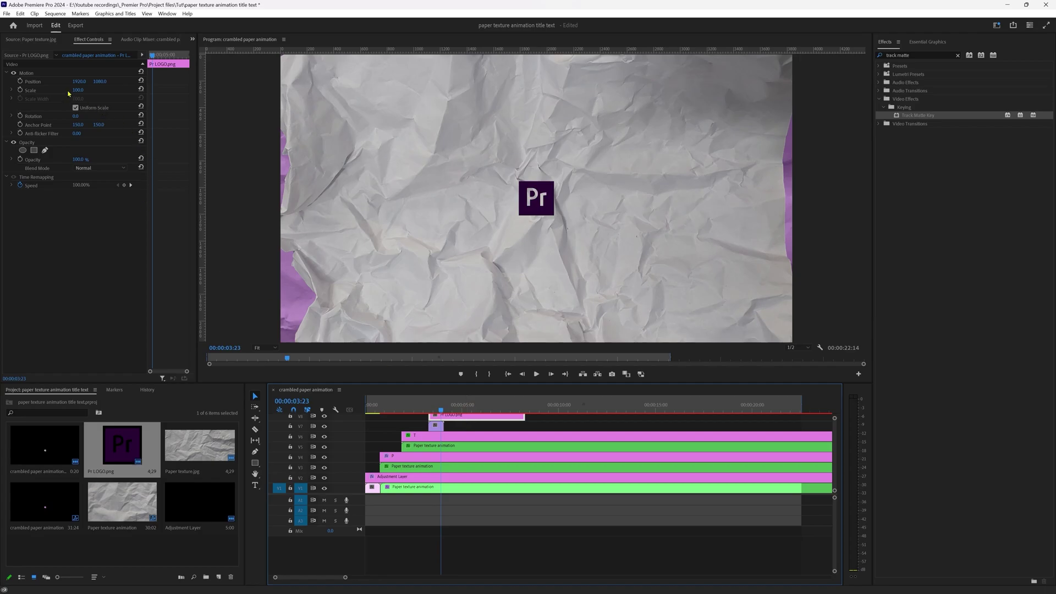
# Scale the Pr logo to about 770% and matte the V7 paper clip through Video 8.
pyautogui.moveTo(78, 90); pyautogui.dragTo(84, 88)
pyautogui.scroll(2, 83, 88)
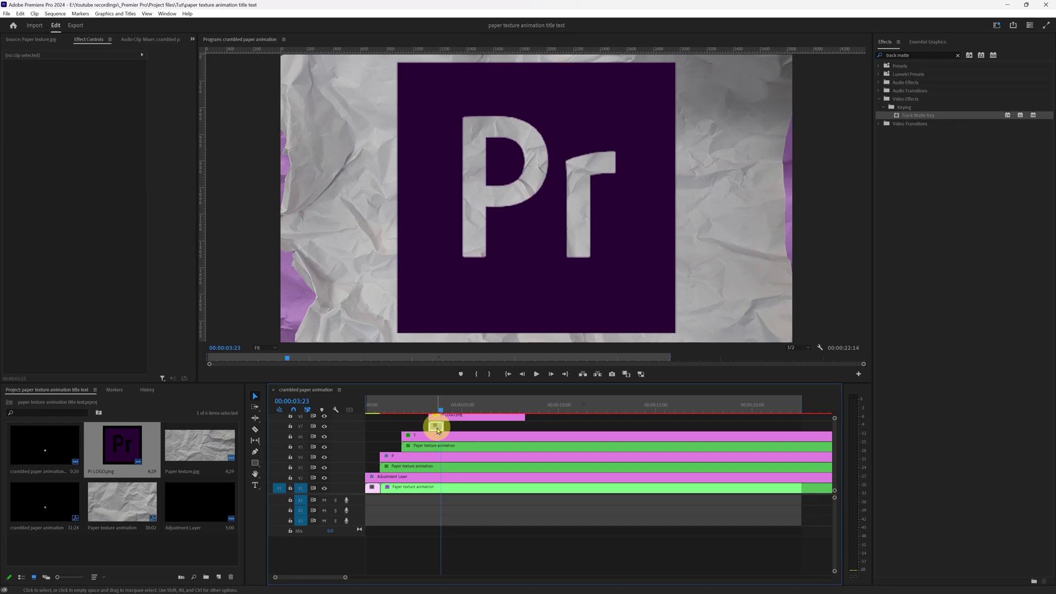
pyautogui.click(437, 427)
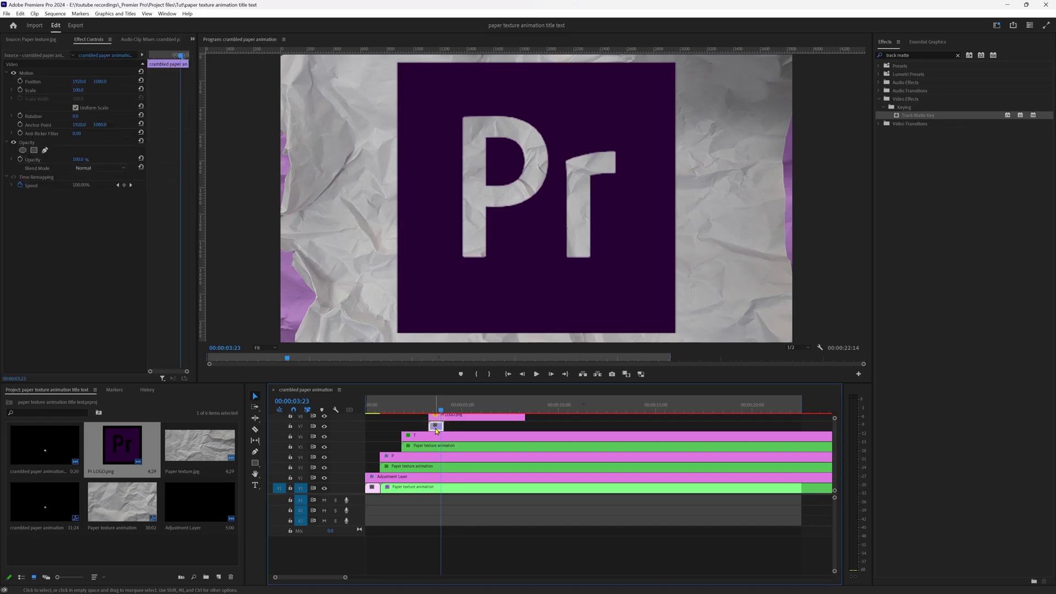
pyautogui.doubleClick(906, 117)
pyautogui.click(86, 213)
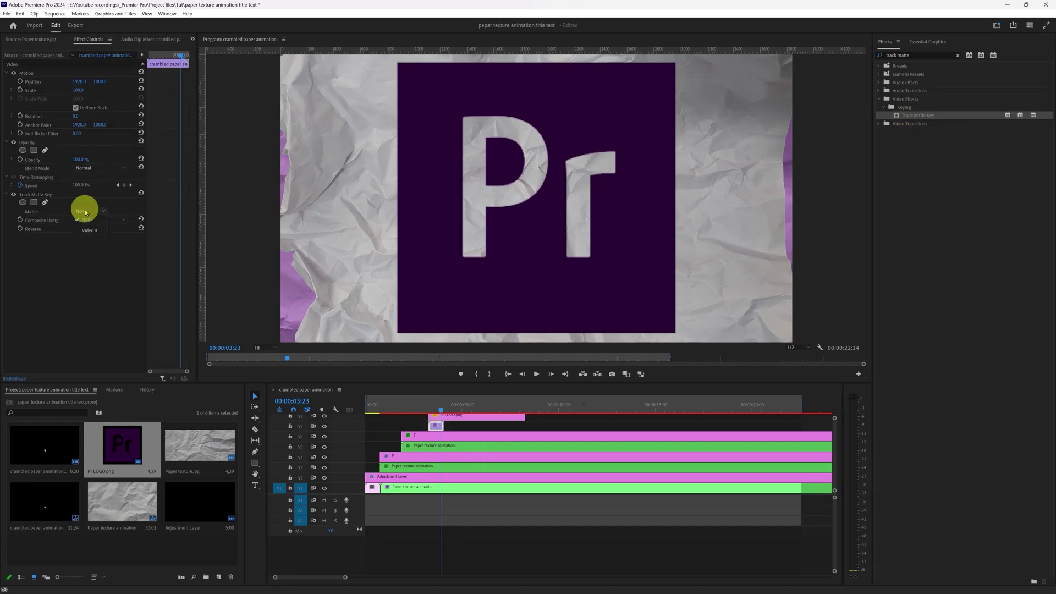
pyautogui.click(90, 230)
# Cut the crumpled-paper gif clip at 00:00:04:01.
pyautogui.click(459, 418)
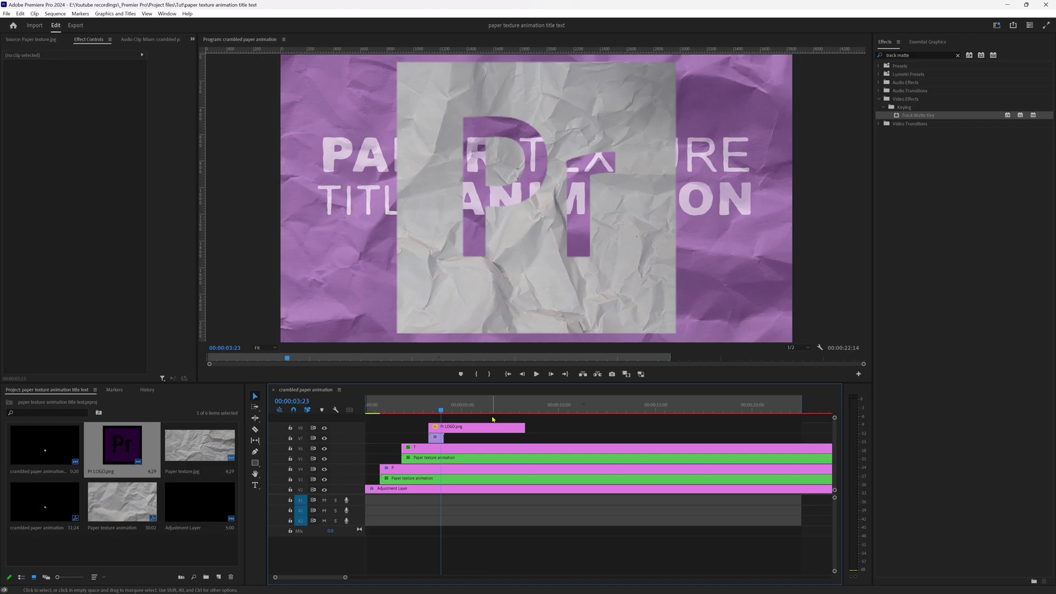
pyautogui.press('=')
pyautogui.press('=')
pyautogui.press('=')
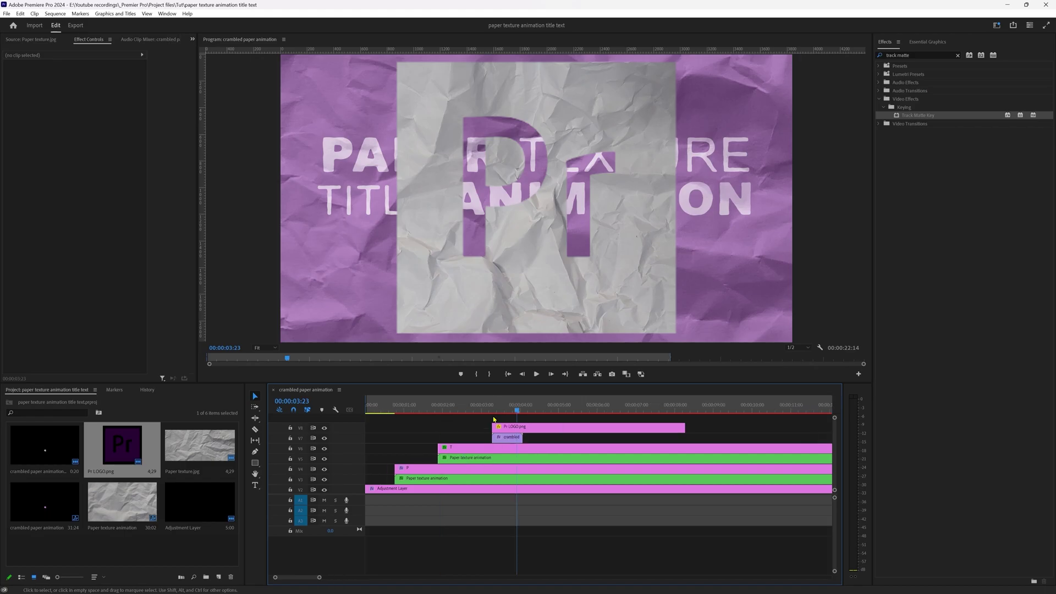
pyautogui.click(606, 439)
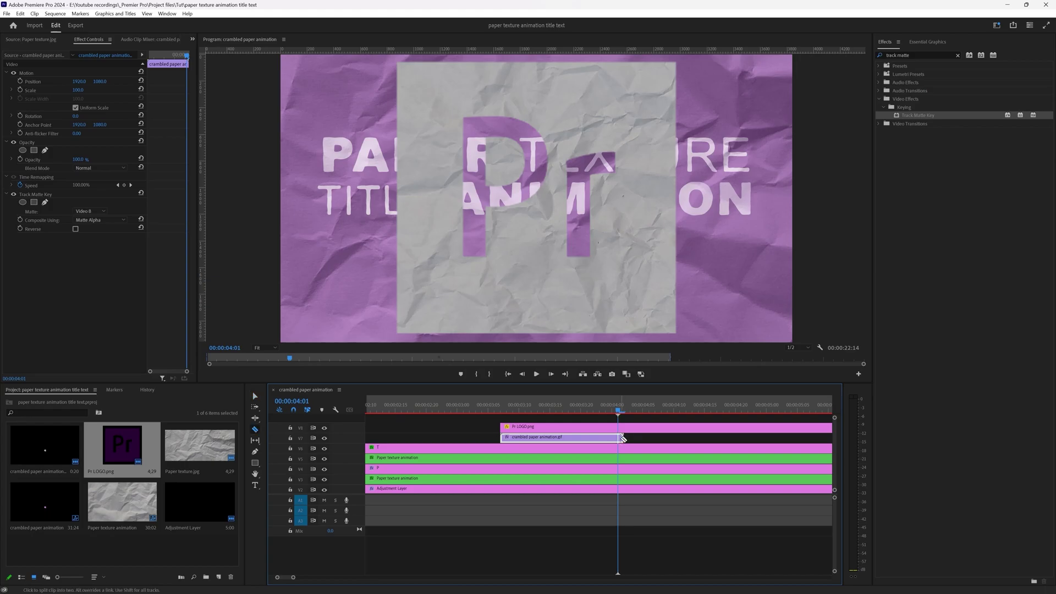
pyautogui.click(619, 439)
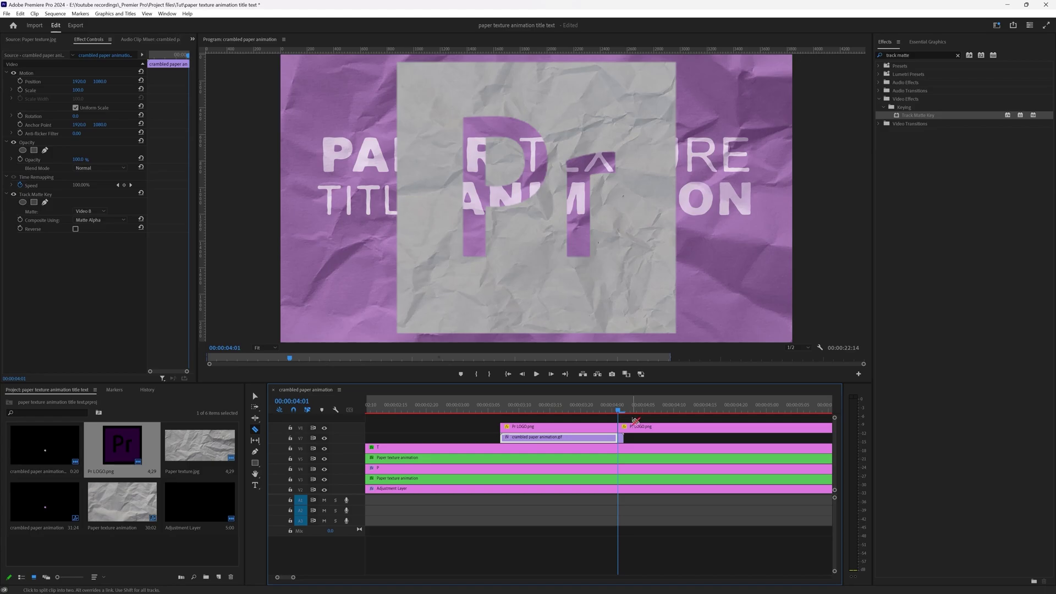
pyautogui.click(622, 439)
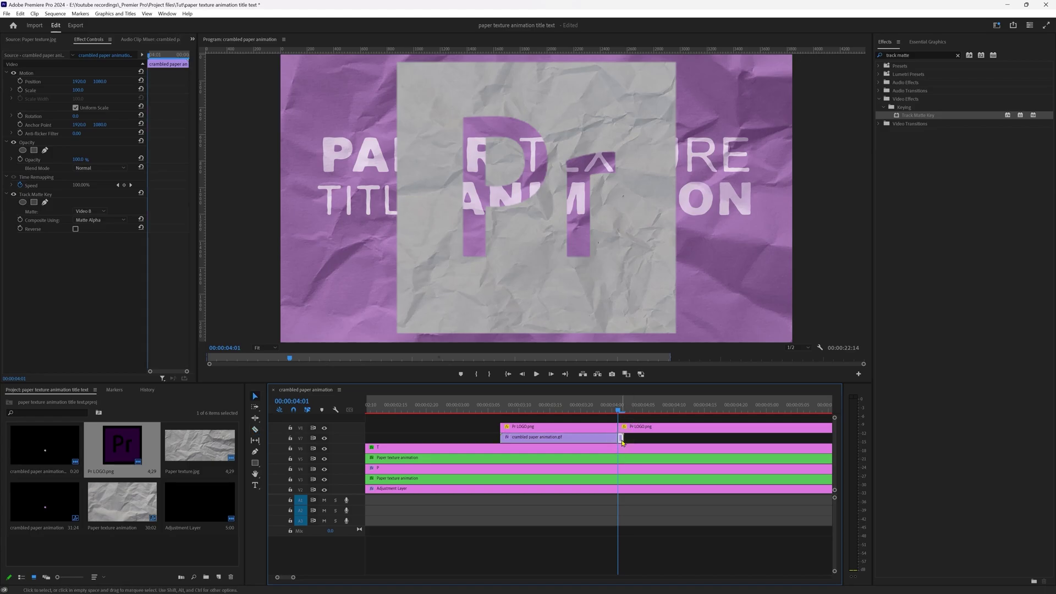
# Add a frame hold to the one-frame gif piece after the cut.
pyautogui.rightClick(621, 441)
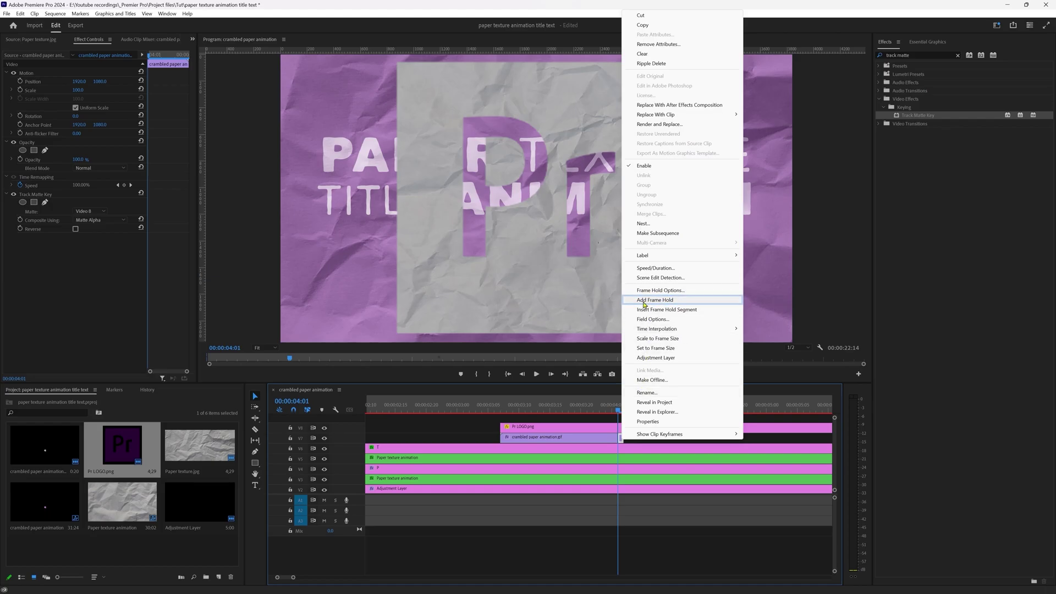
pyautogui.click(641, 301)
pyautogui.press('\\')
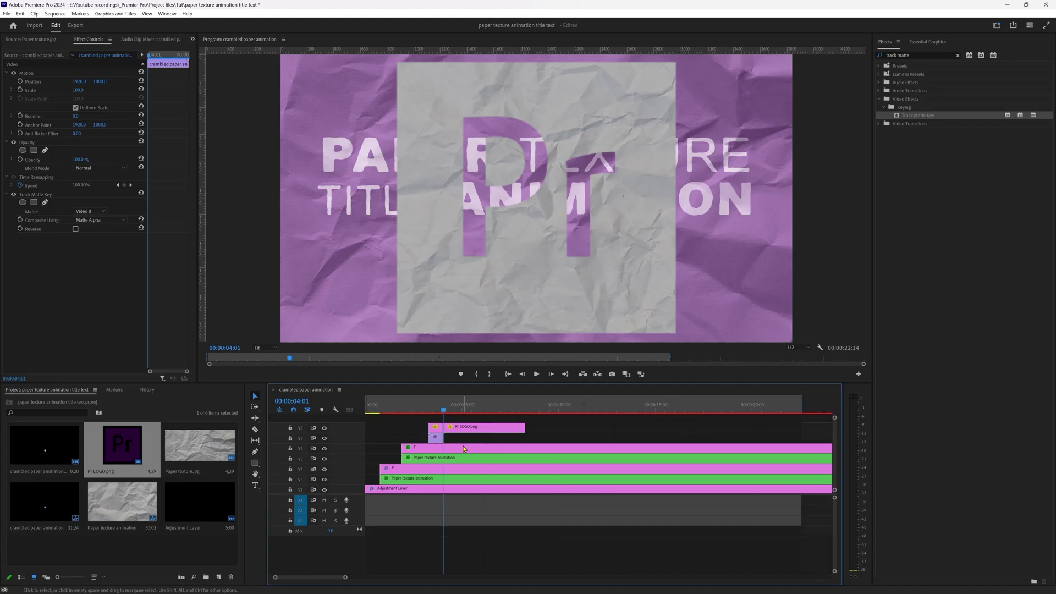
# Extend the paper gif, logo and Video 5 clips to the sequence end.
pyautogui.moveTo(447, 438); pyautogui.dragTo(770, 459)
pyautogui.press('-')
pyautogui.press('-')
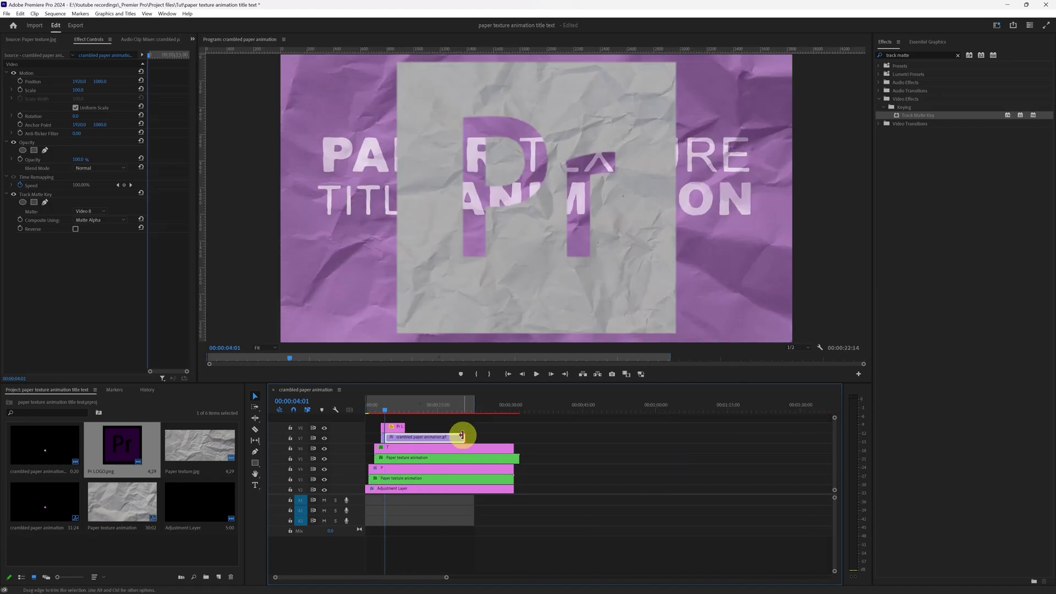
pyautogui.moveTo(462, 435); pyautogui.dragTo(512, 459)
pyautogui.moveTo(405, 428); pyautogui.dragTo(406, 428)
pyautogui.moveTo(673, 427); pyautogui.dragTo(394, 439)
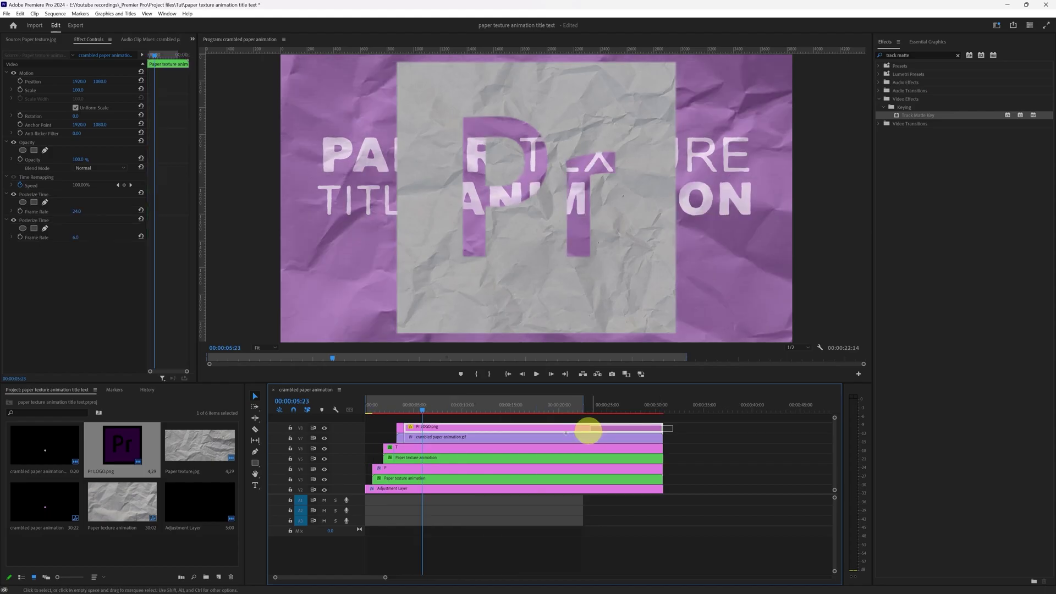
# Nest the logo and paper clips into a sequence named 'Logo animation'.
pyautogui.rightClick(418, 428)
pyautogui.click(441, 225)
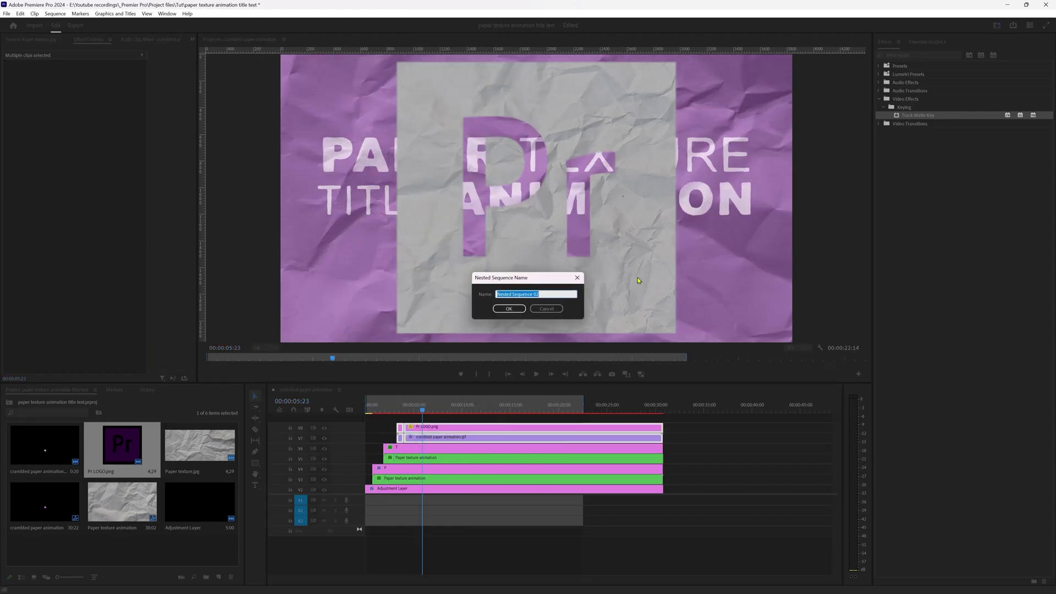
pyautogui.write('Logo animation')
pyautogui.press('Return')
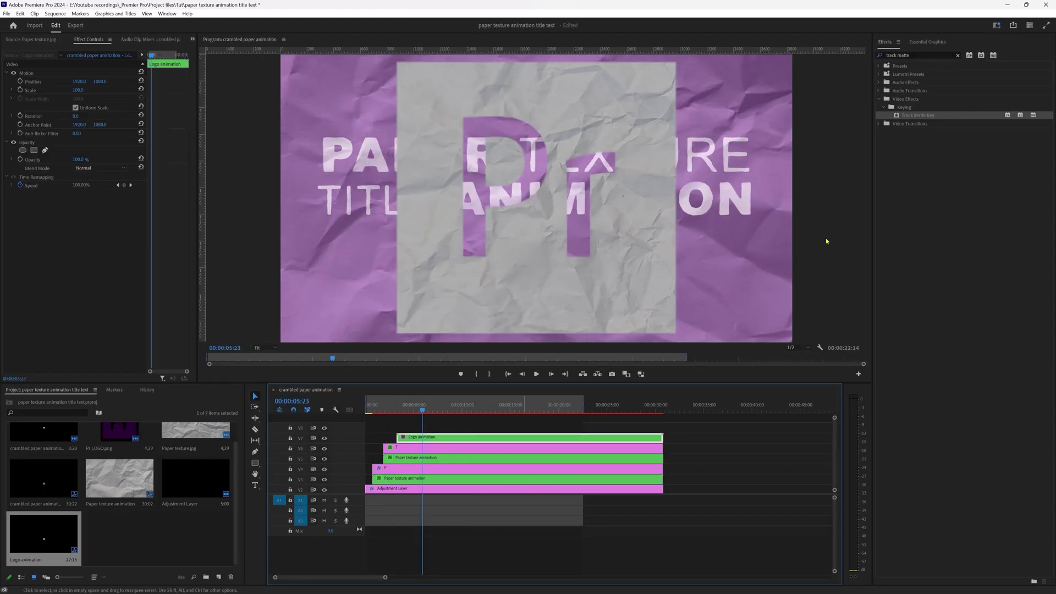
# Apply Tint to Logo animation, mapping both black and white to dark purple 23082A.
pyautogui.click(876, 55)
pyautogui.write('tint')
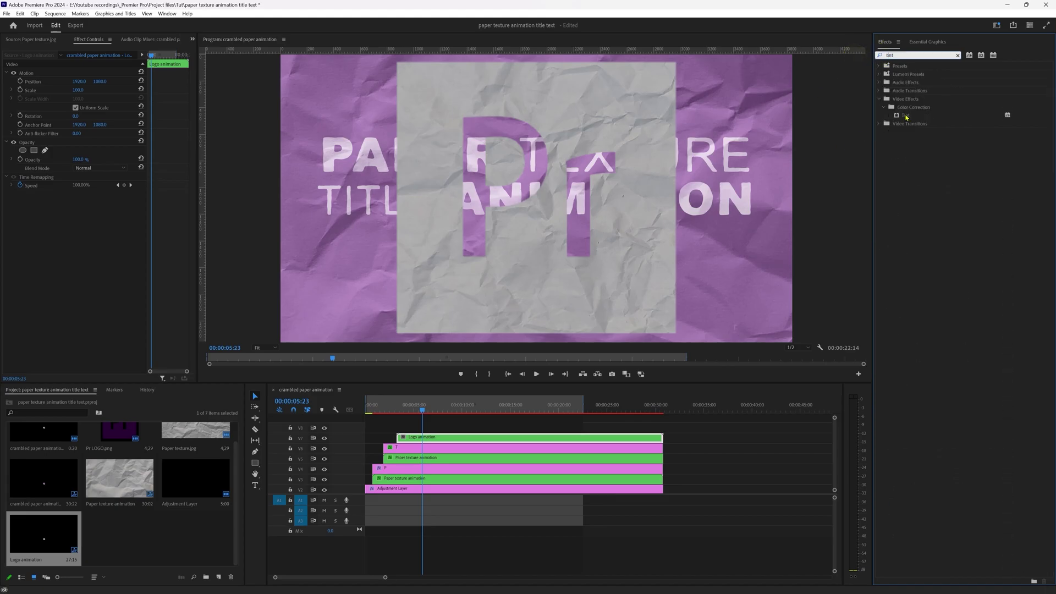
pyautogui.moveTo(905, 116); pyautogui.dragTo(124, 295)
pyautogui.click(77, 213)
pyautogui.click(543, 331)
pyautogui.click(513, 264)
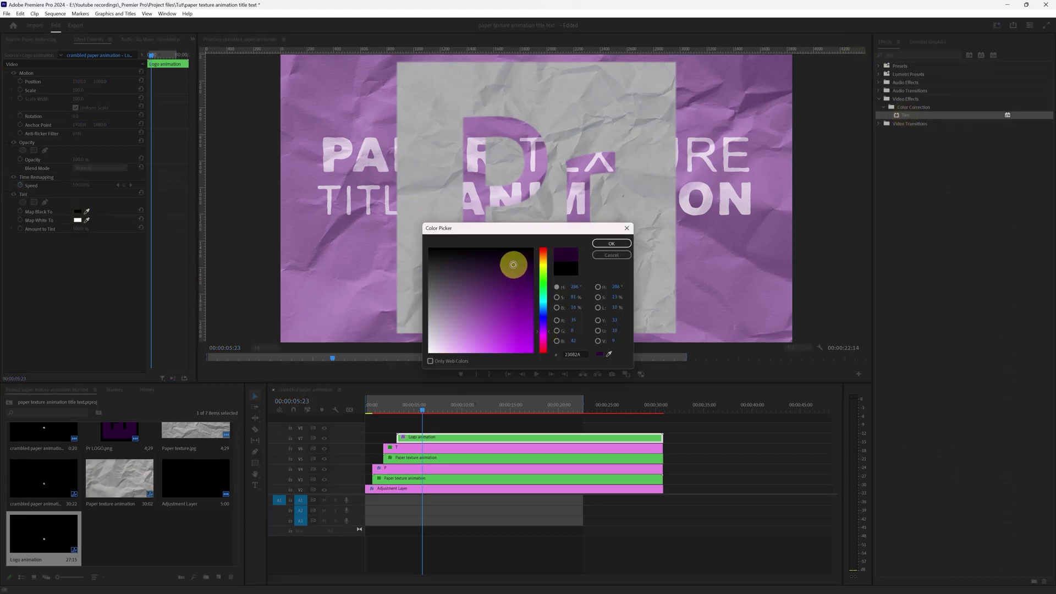
pyautogui.click(611, 243)
pyautogui.click(78, 220)
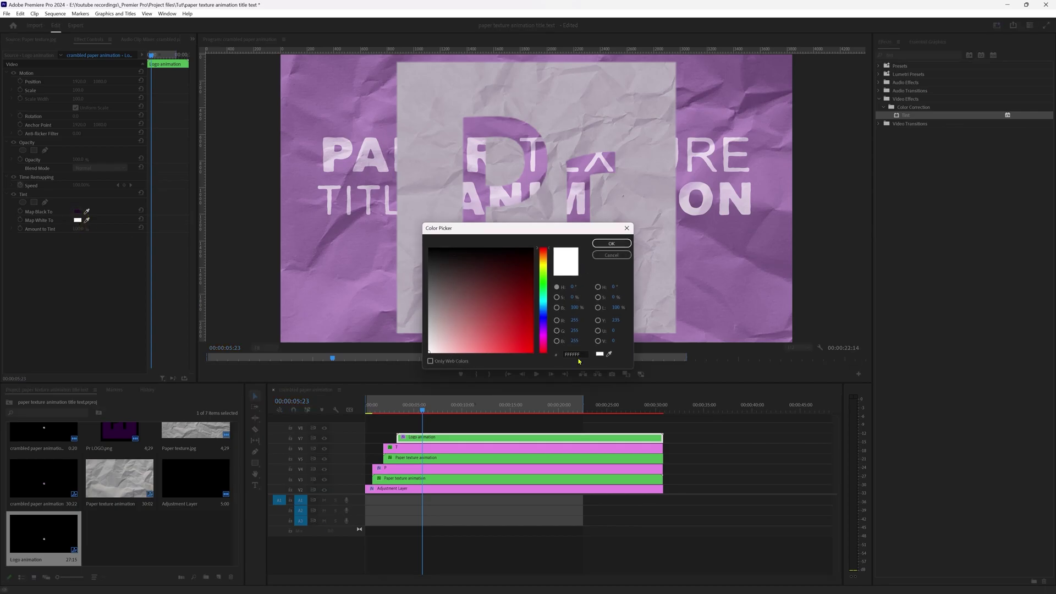
pyautogui.write('23082A')
pyautogui.press('Return')
# Scale the Logo animation clip to 21 and set its blend mode to Overlay.
pyautogui.click(445, 438)
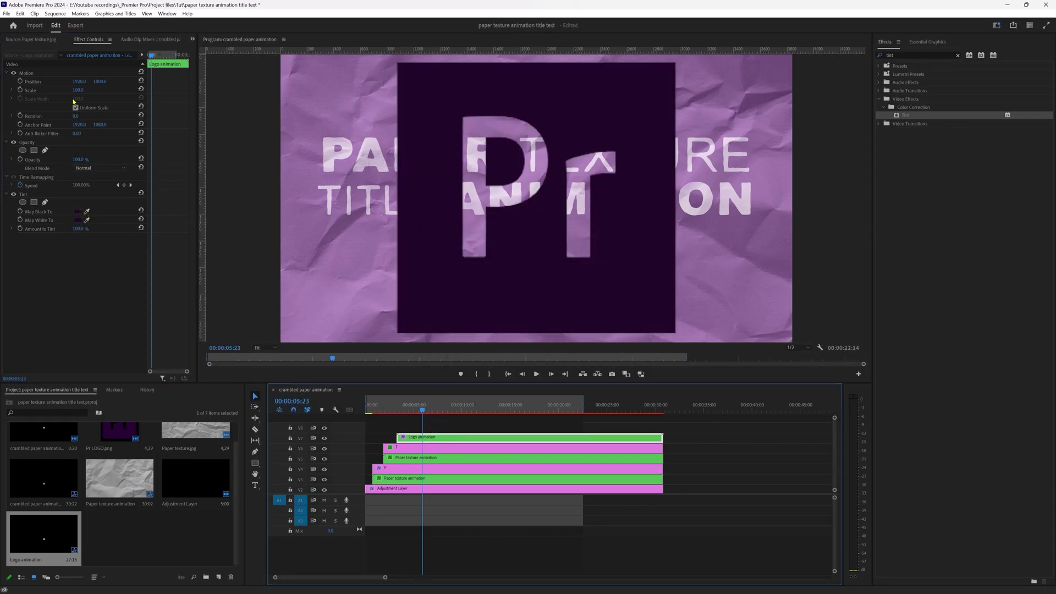
pyautogui.moveTo(76, 90); pyautogui.dragTo(360, 81)
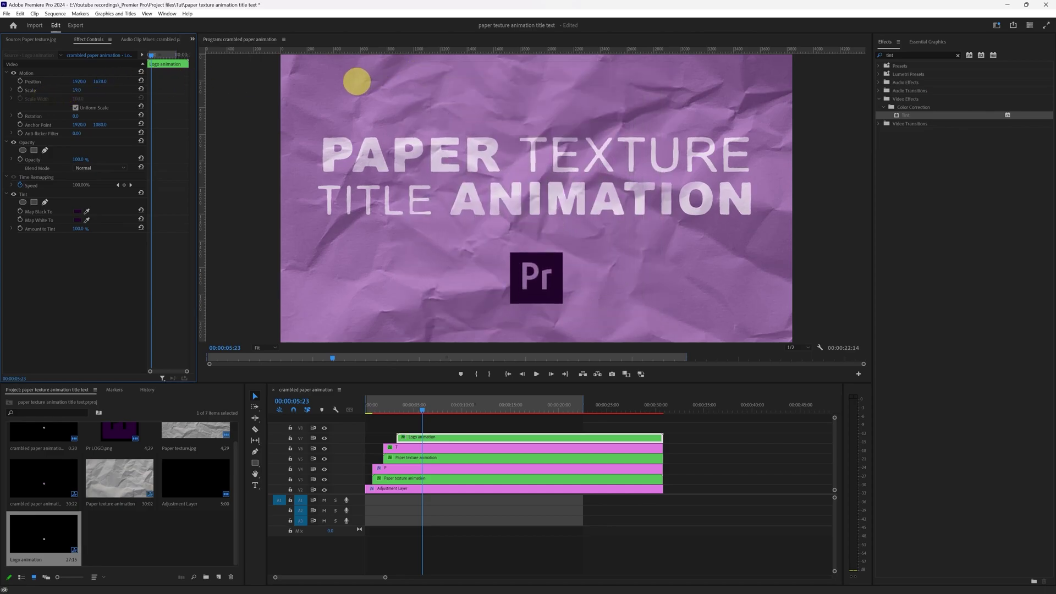
pyautogui.click(101, 170)
pyautogui.click(106, 286)
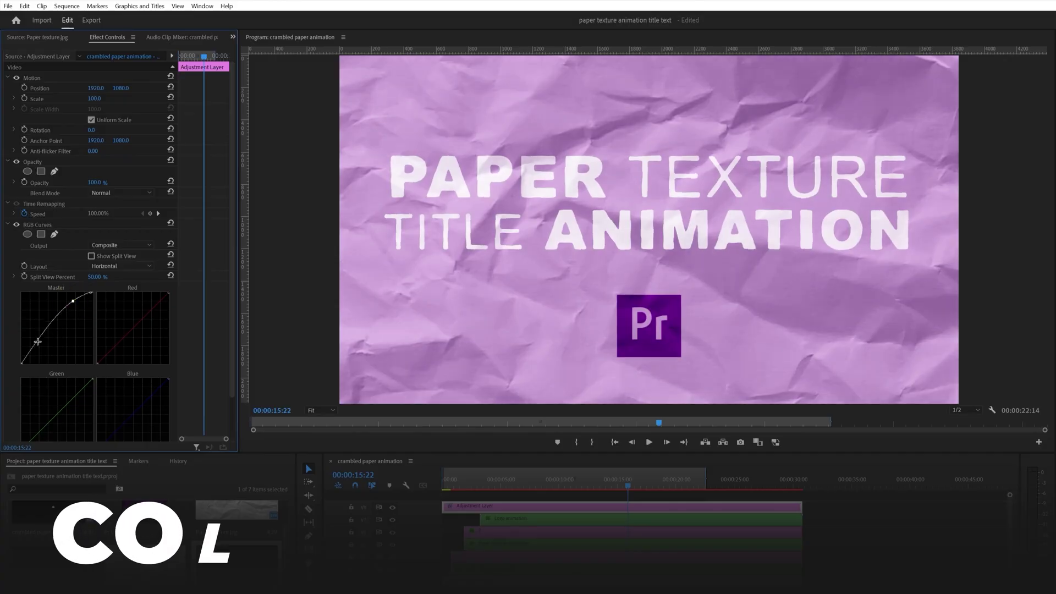
# Put an Adjustment Layer on the top track and add RGB Curves with a Master S-curve.
pyautogui.moveTo(37, 341); pyautogui.dragTo(20, 358)
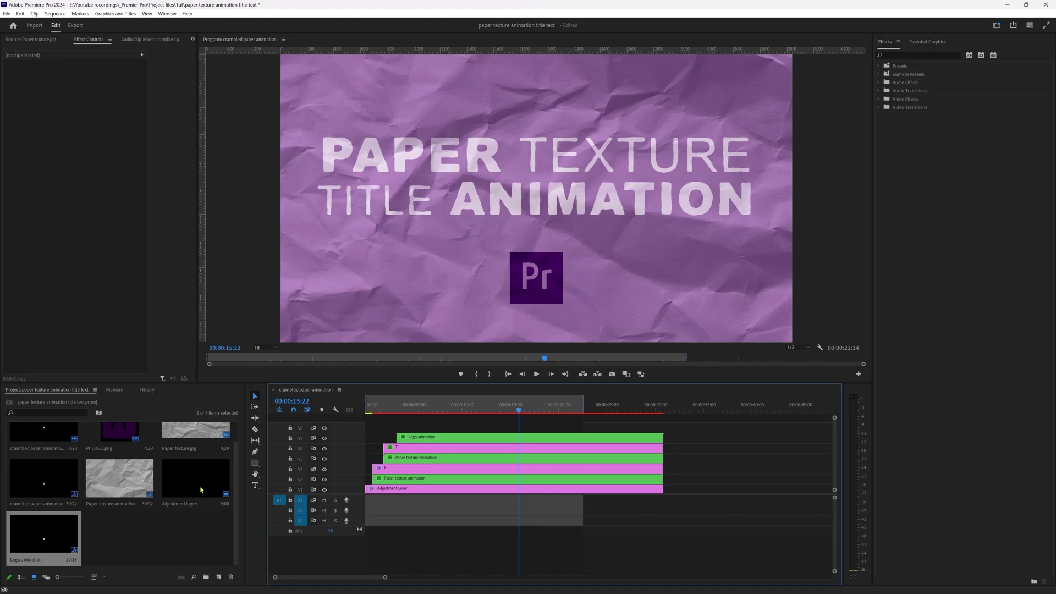
pyautogui.click(201, 490)
pyautogui.moveTo(193, 488); pyautogui.dragTo(664, 432)
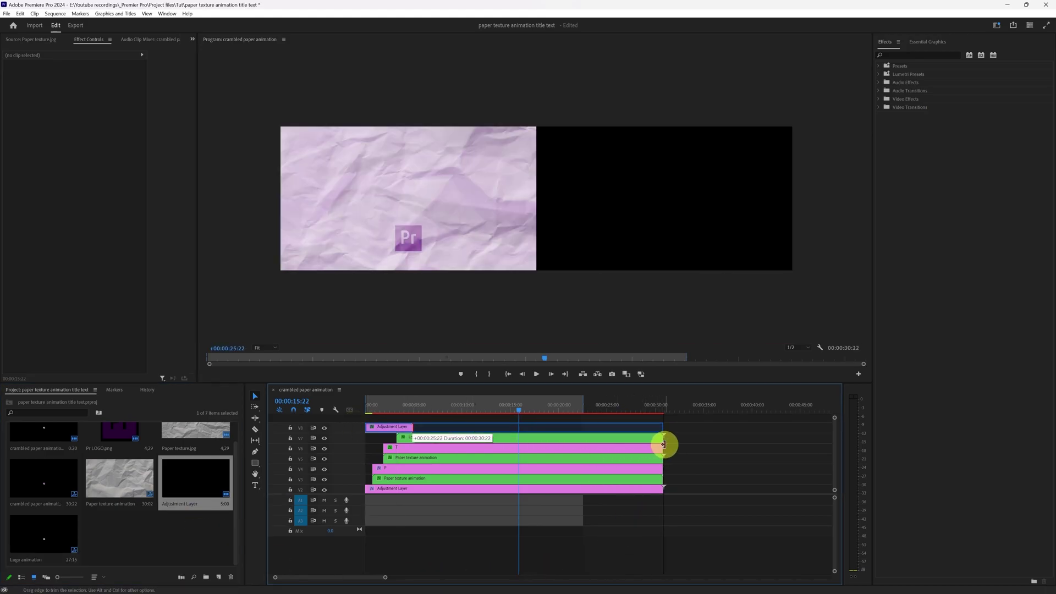
pyautogui.write('curve')
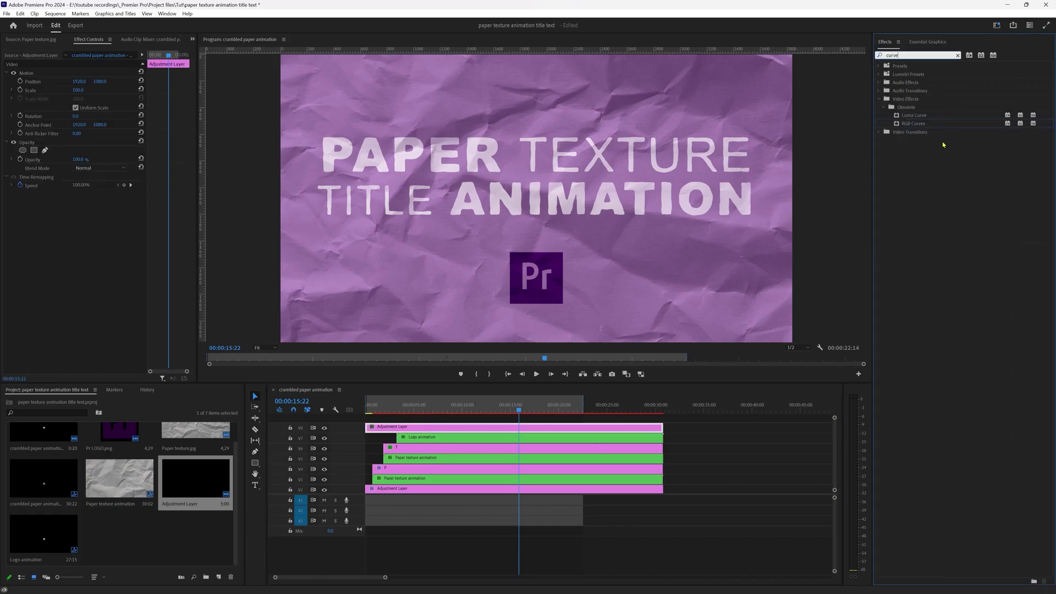
pyautogui.moveTo(914, 123); pyautogui.dragTo(18, 307)
pyautogui.moveTo(914, 56); pyautogui.dragTo(830, 56)
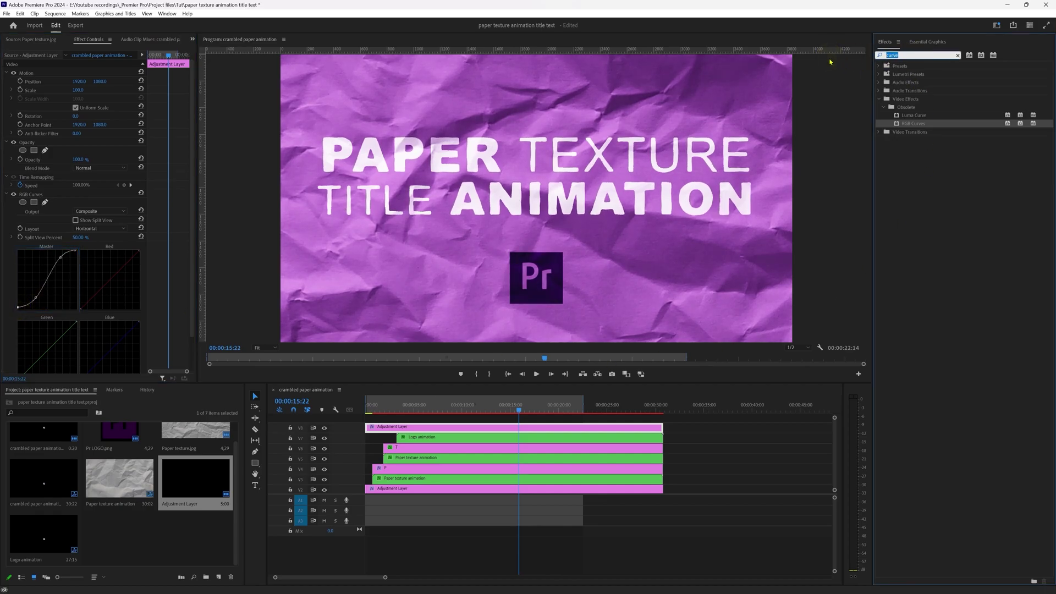
# Apply Noise HLS Auto to the adjustment layer and set its Lightness to 12%.
pyautogui.write('n')
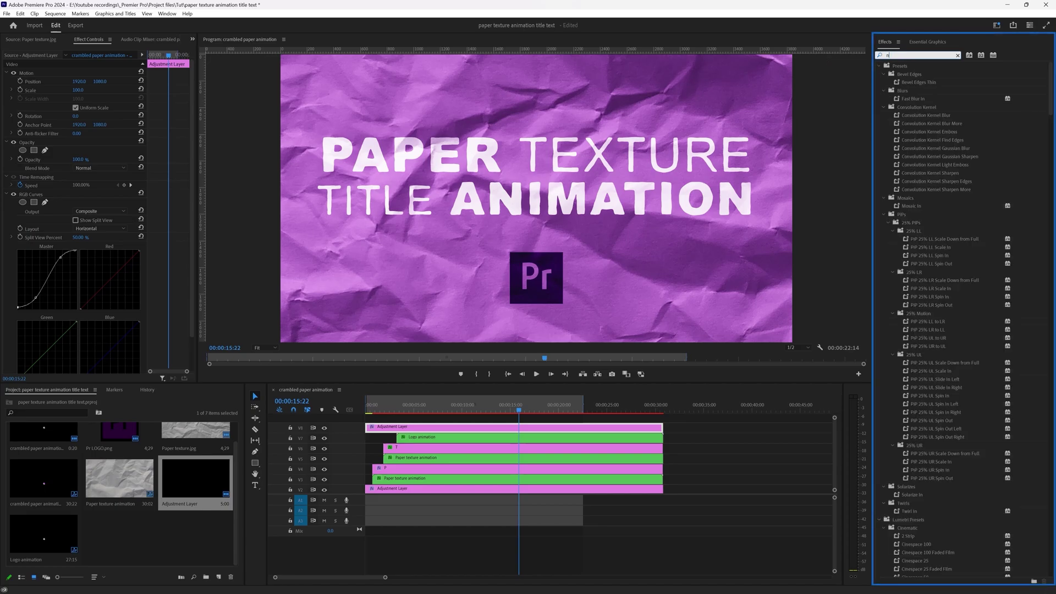
pyautogui.write('oise')
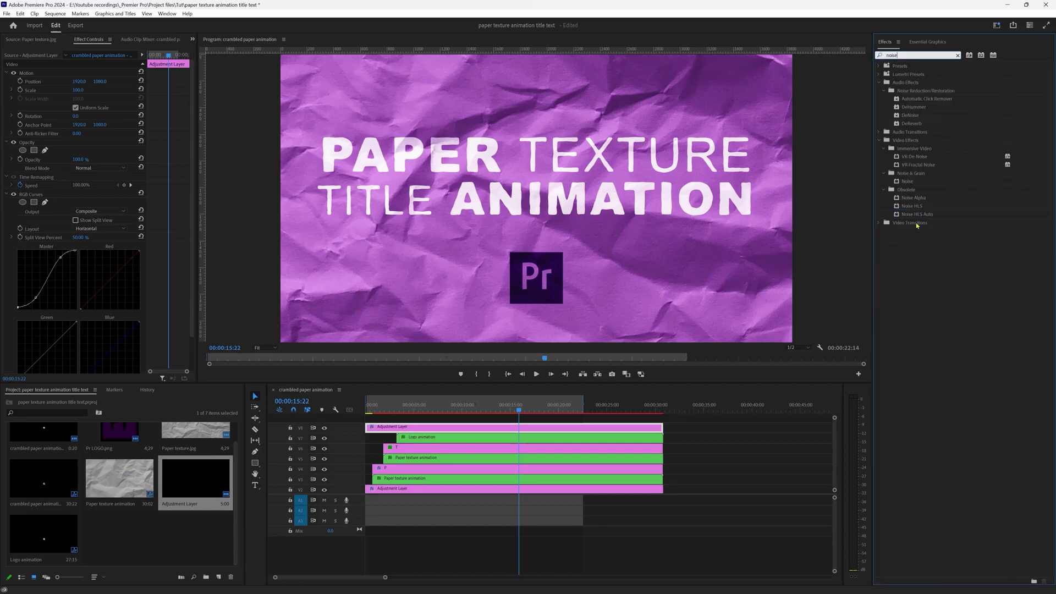
pyautogui.click(912, 215)
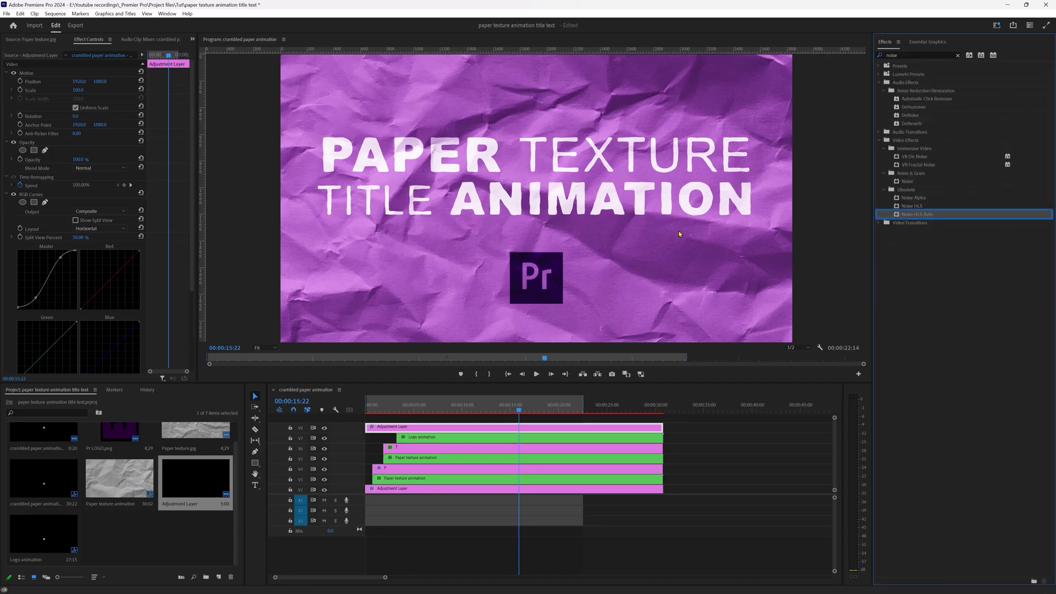
pyautogui.moveTo(189, 158); pyautogui.dragTo(191, 292)
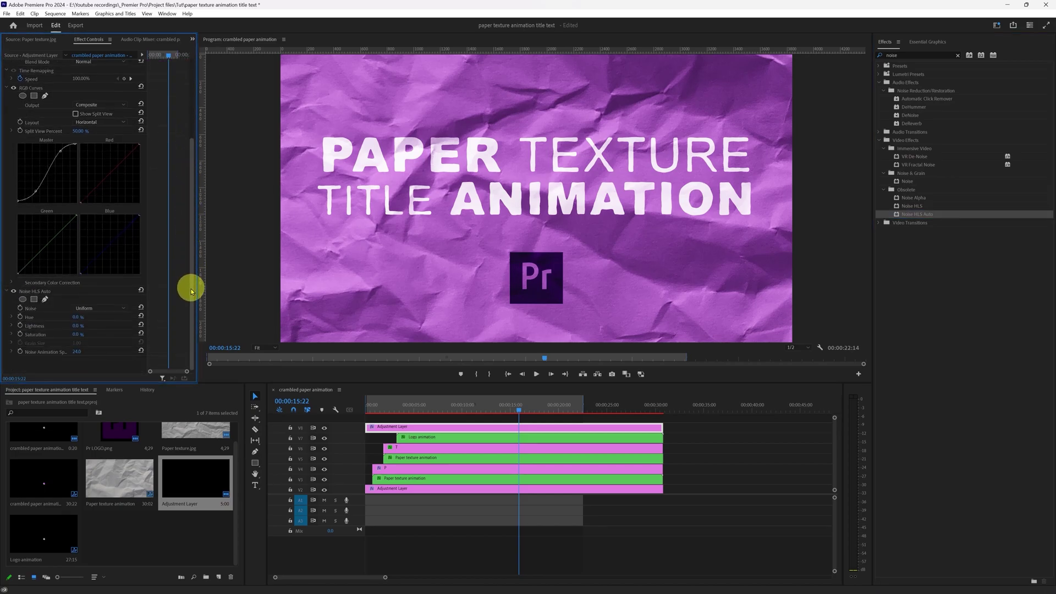
pyautogui.click(82, 325)
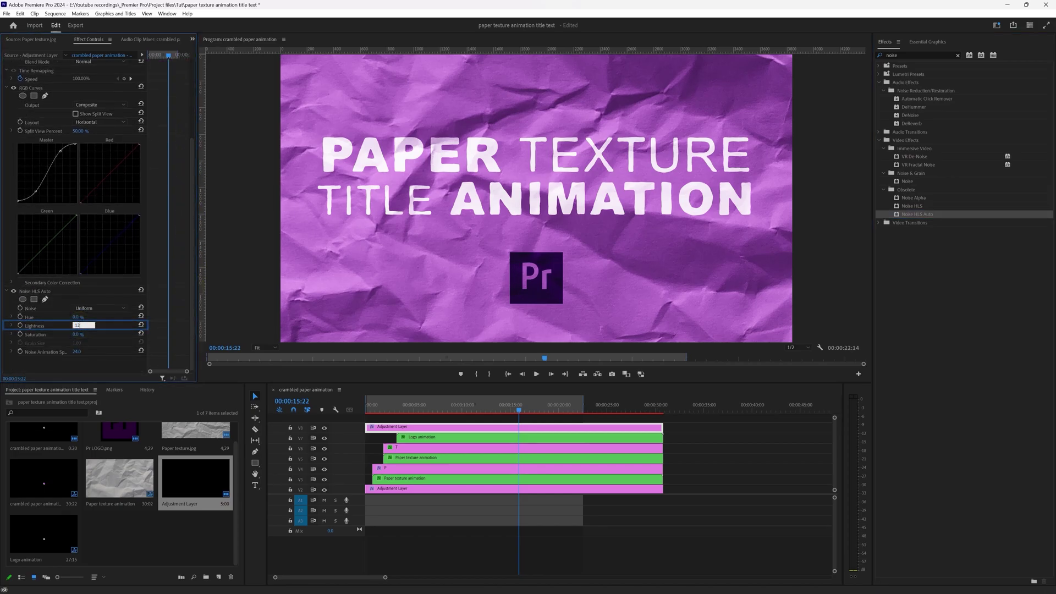
pyautogui.click(77, 334)
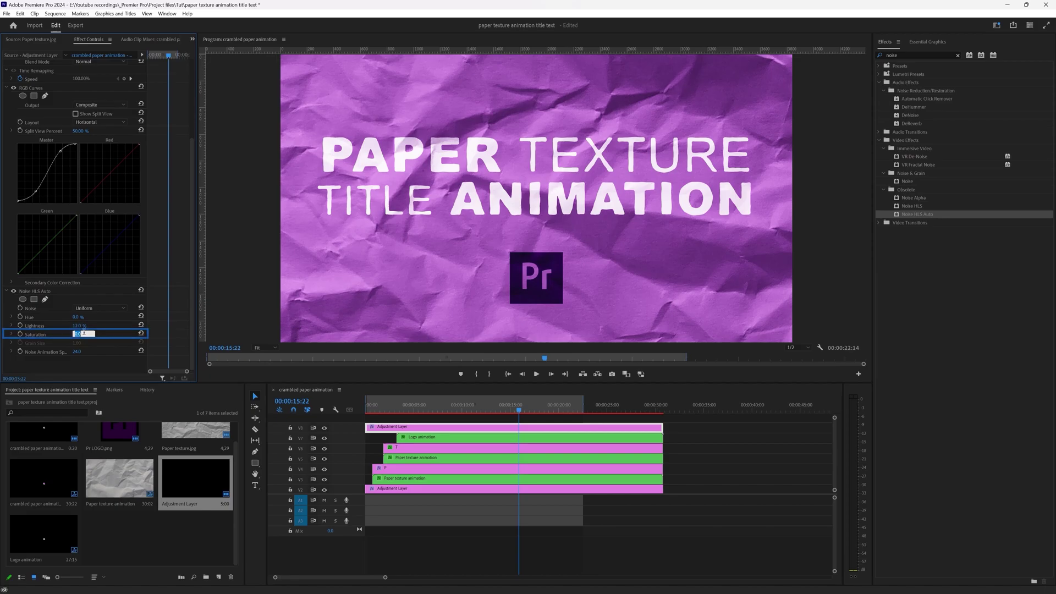
pyautogui.write('12')
pyautogui.press('Return')
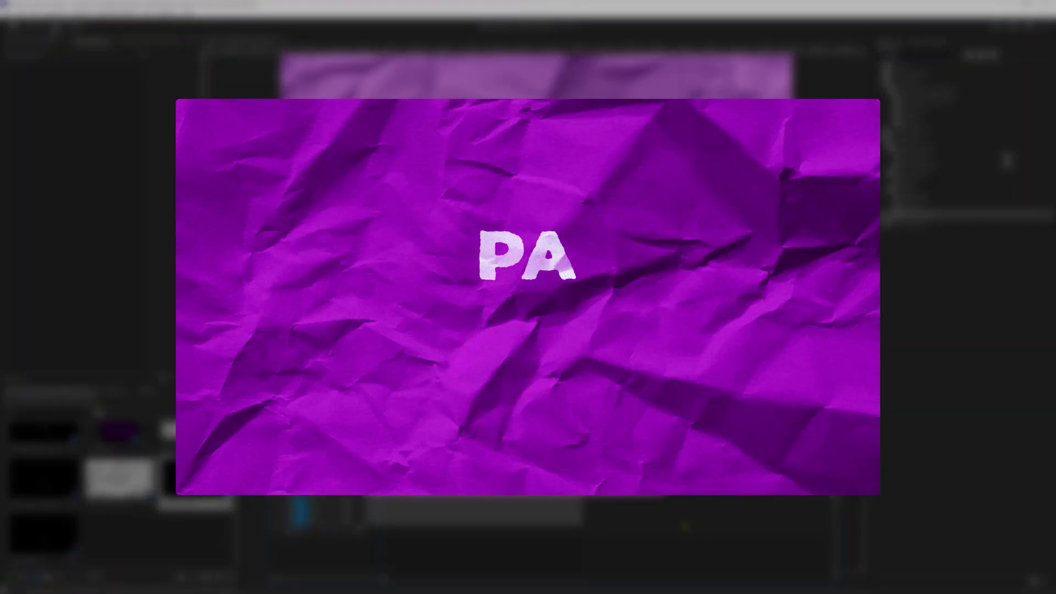